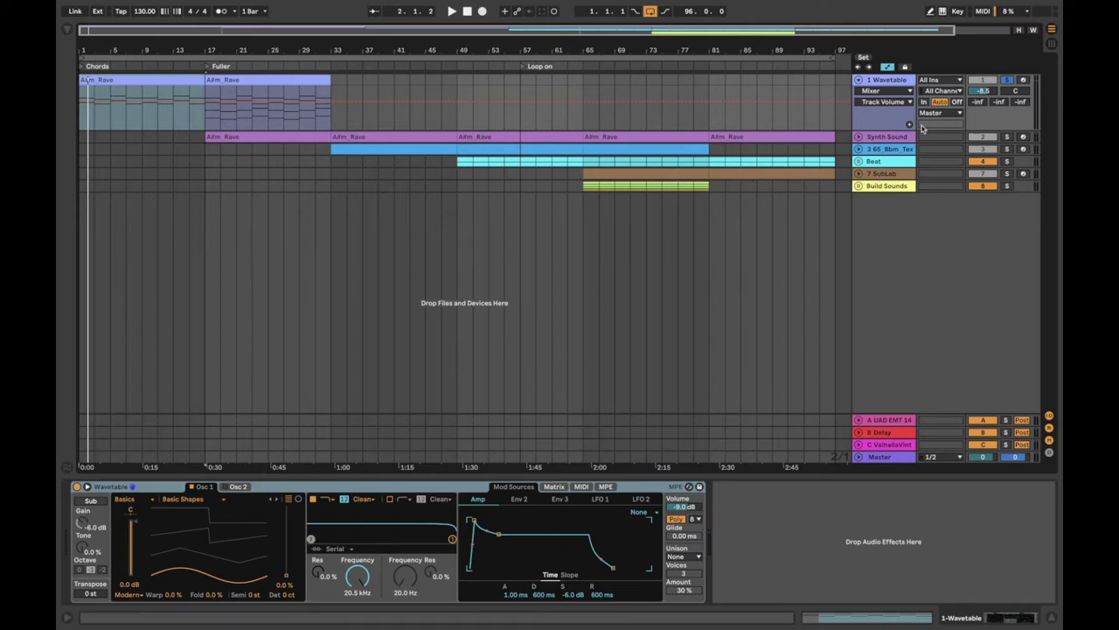
pyautogui.doubleClick(162, 82)
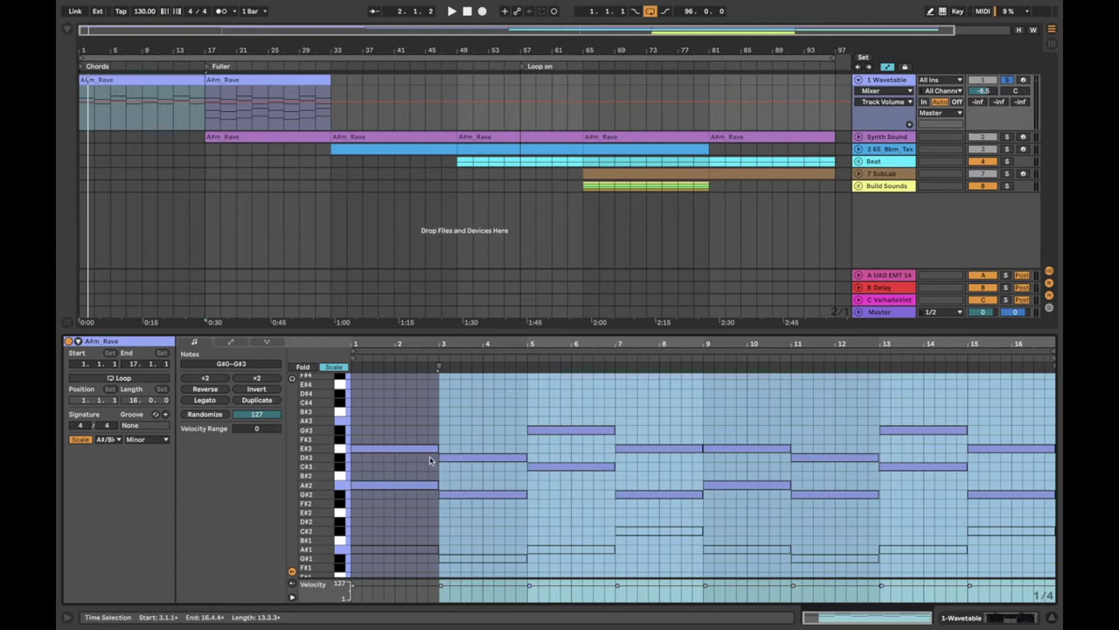
pyautogui.scroll(-3, 431, 461)
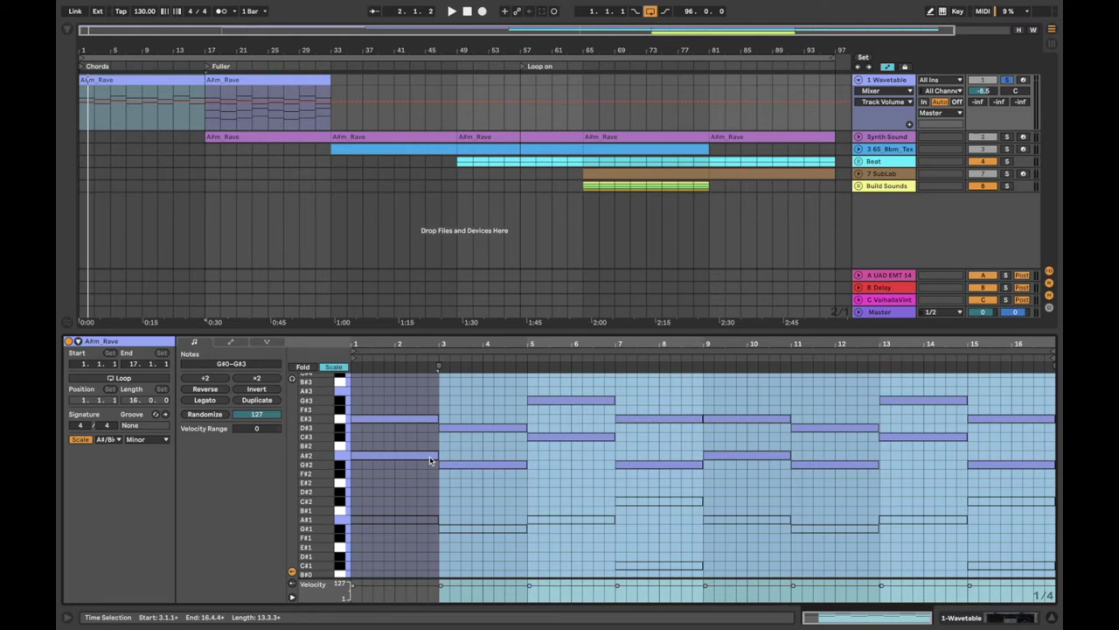
pyautogui.click(80, 439)
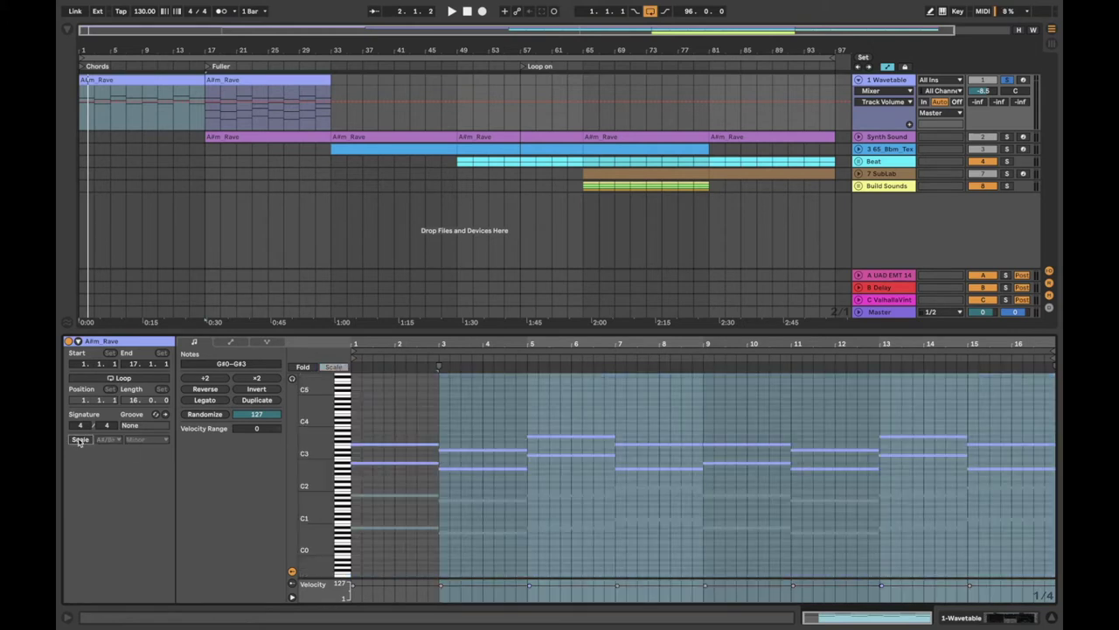
pyautogui.click(80, 439)
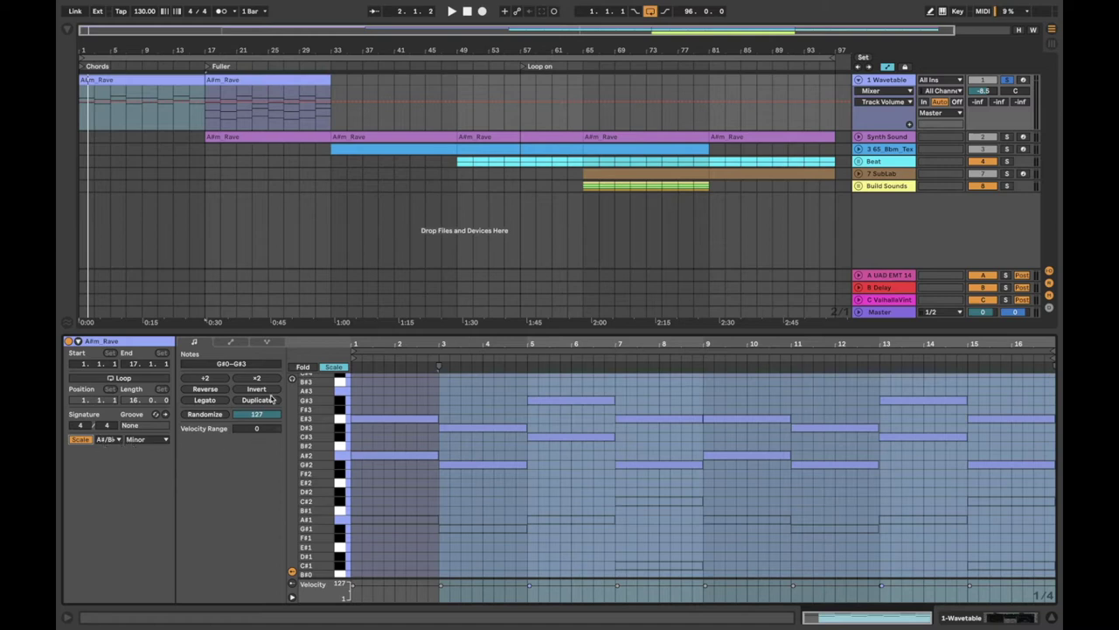
pyautogui.click(331, 367)
# Step: Fold the piano roll's note rows back to the A#/Bb Minor scale
pyautogui.click(331, 367)
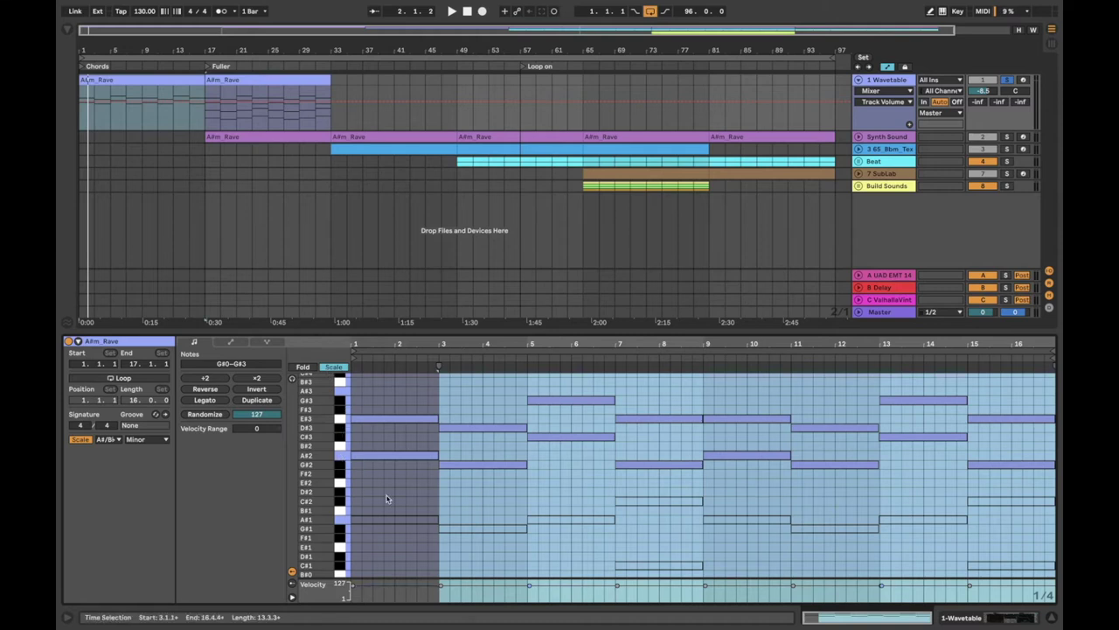
pyautogui.scroll(5, 388, 499)
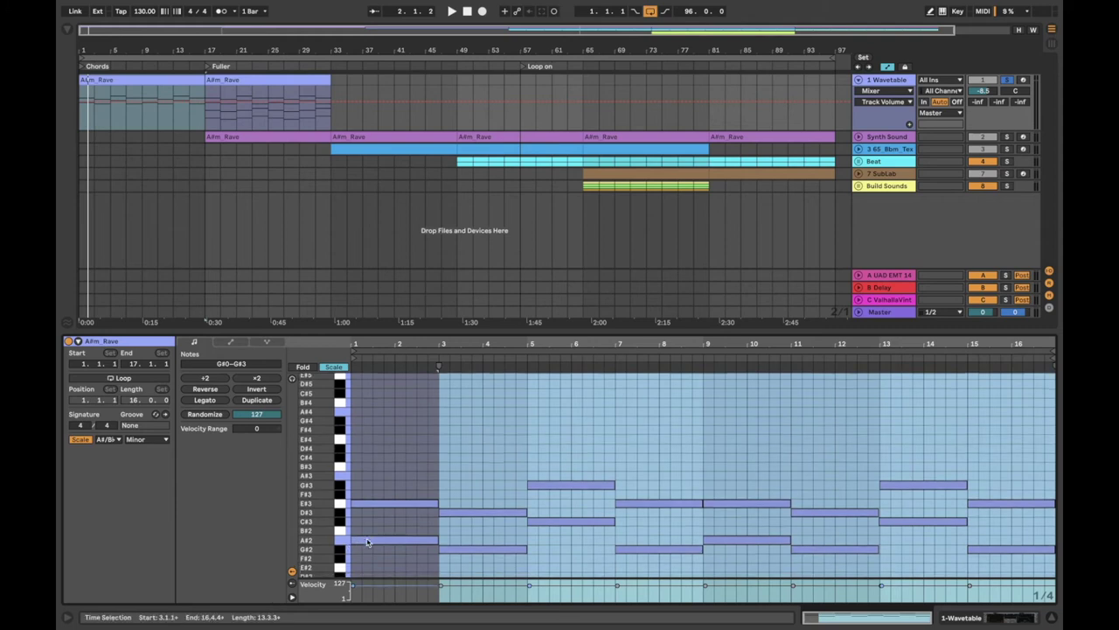
pyautogui.scroll(-2, 367, 540)
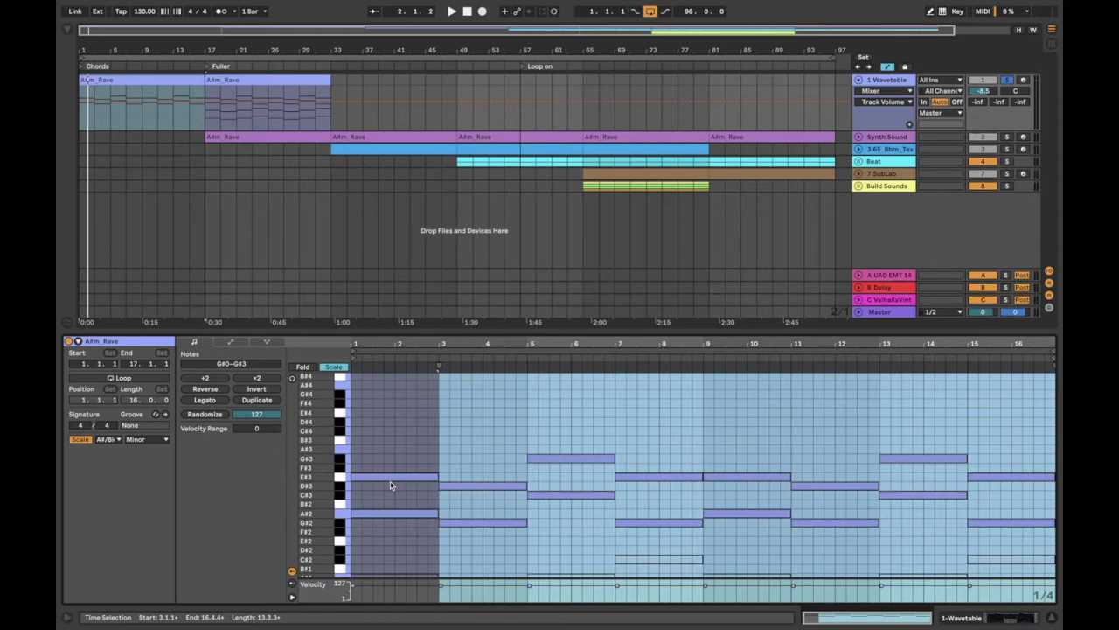
# Step: Audition the A#2 and C#3 chord notes, then play the clip from 1.1.1
pyautogui.click(340, 513)
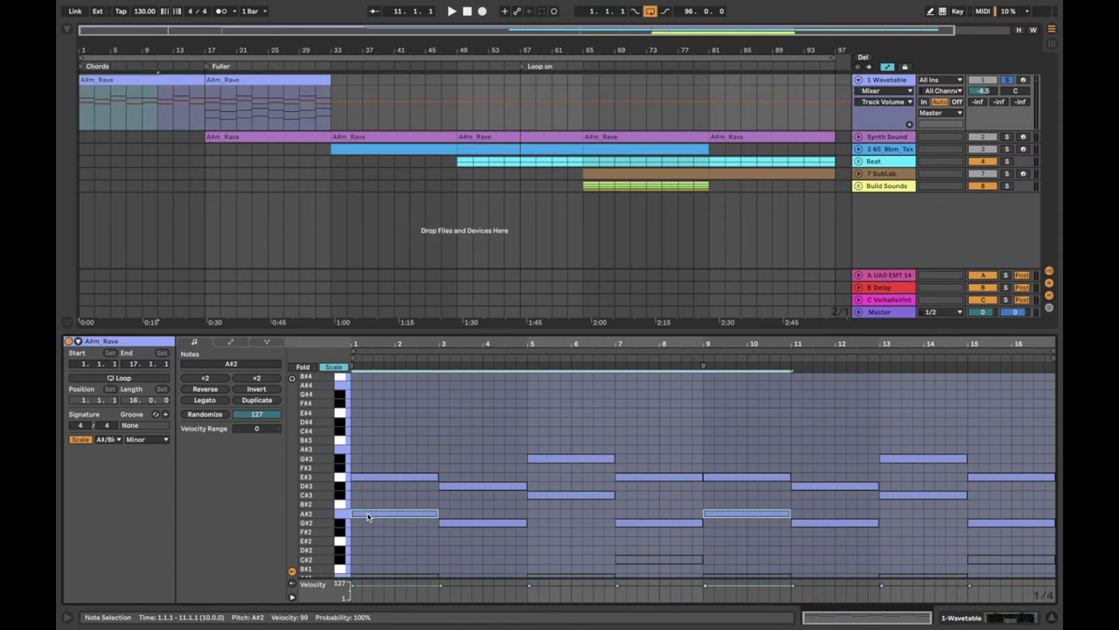
pyautogui.hotkey('alt', 'Up')
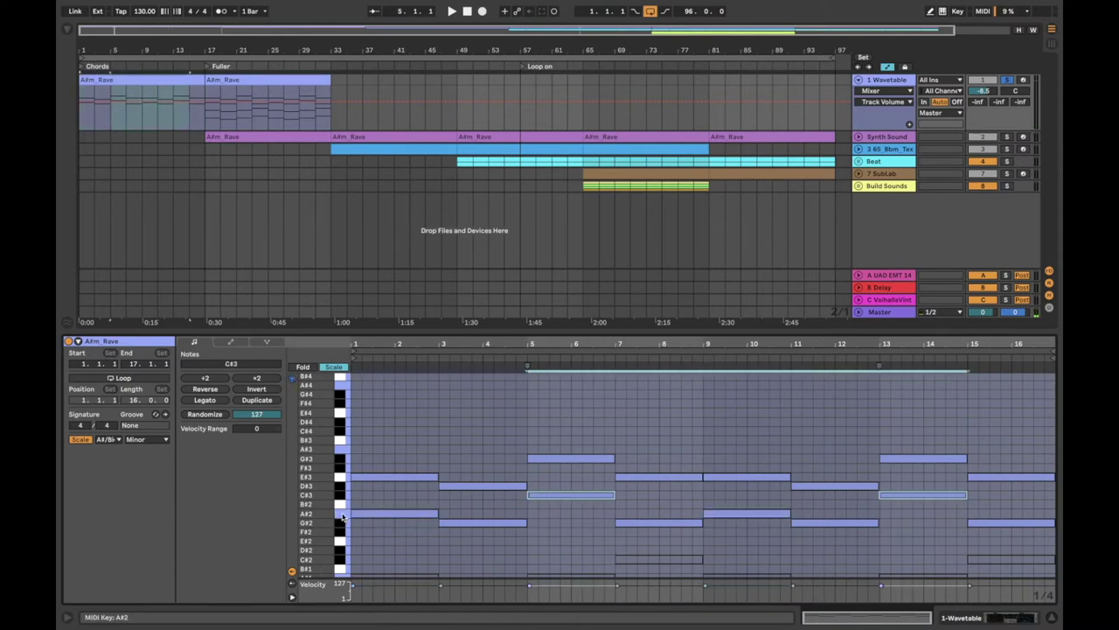
pyautogui.click(357, 488)
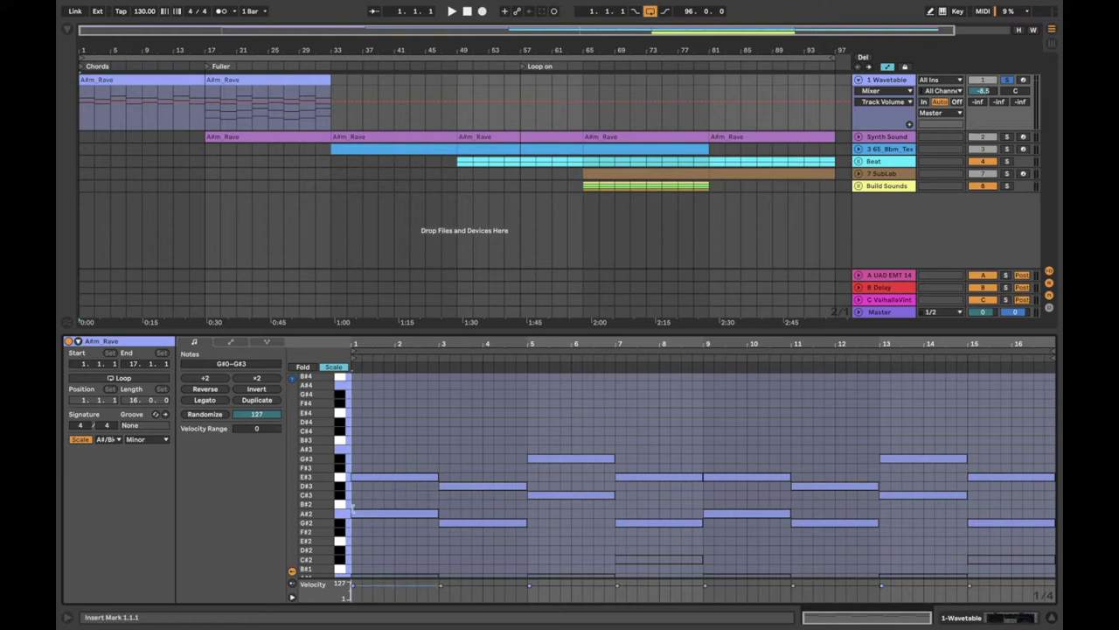
pyautogui.press('space')
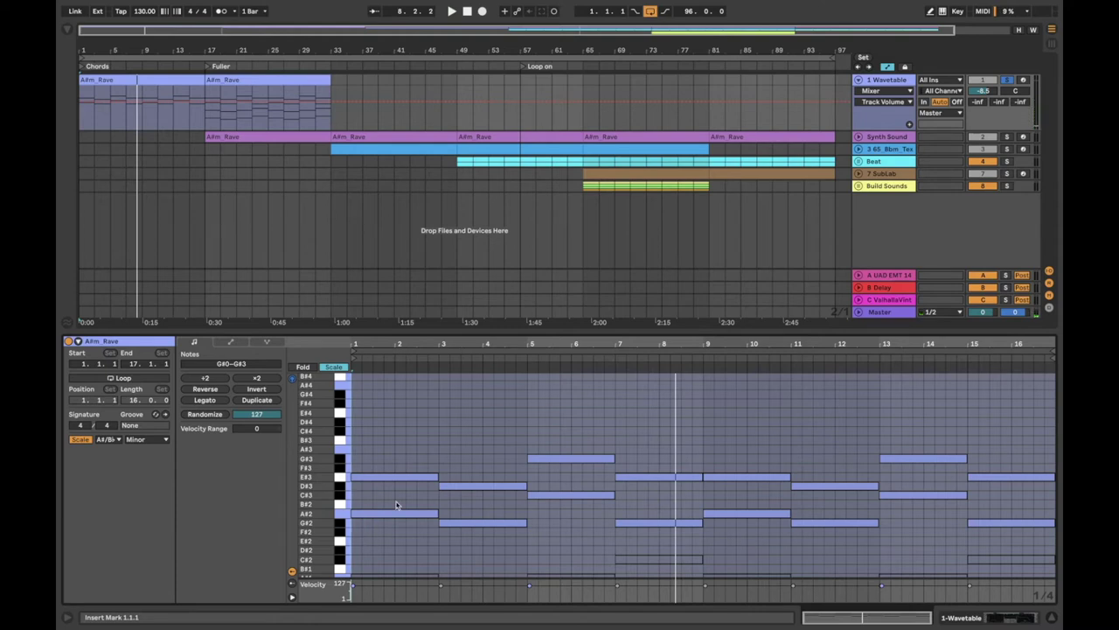
pyautogui.scroll(-4, 395, 505)
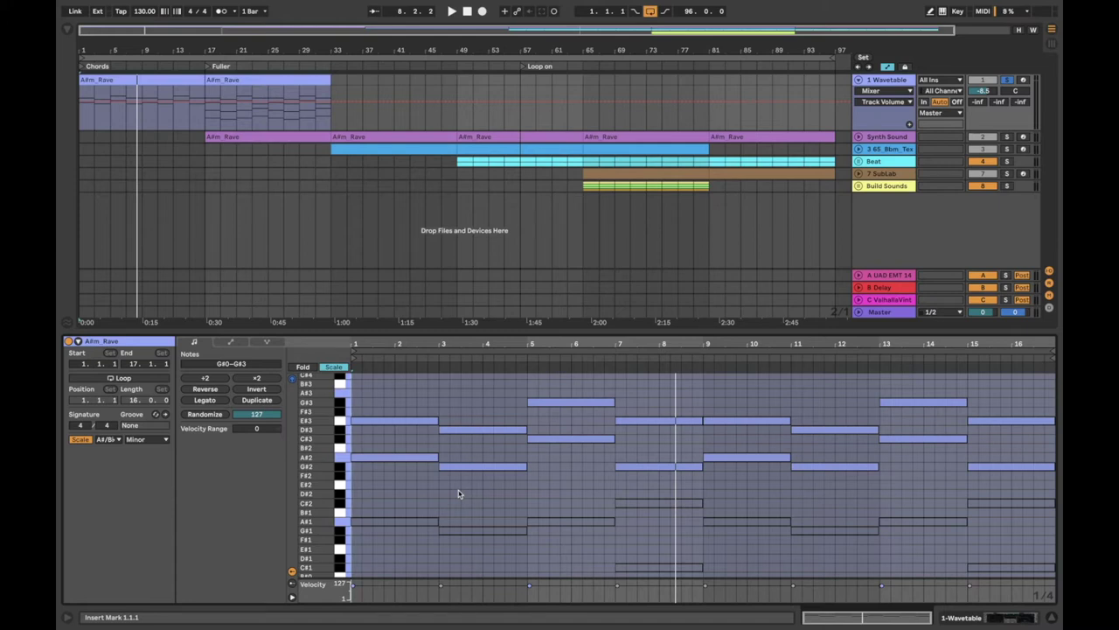
# Step: Preview the A#2, E#3, G#2, D#3, C#3 and G#3 notes, with rows enlarged to show names
pyautogui.click(393, 460)
pyautogui.click(389, 423)
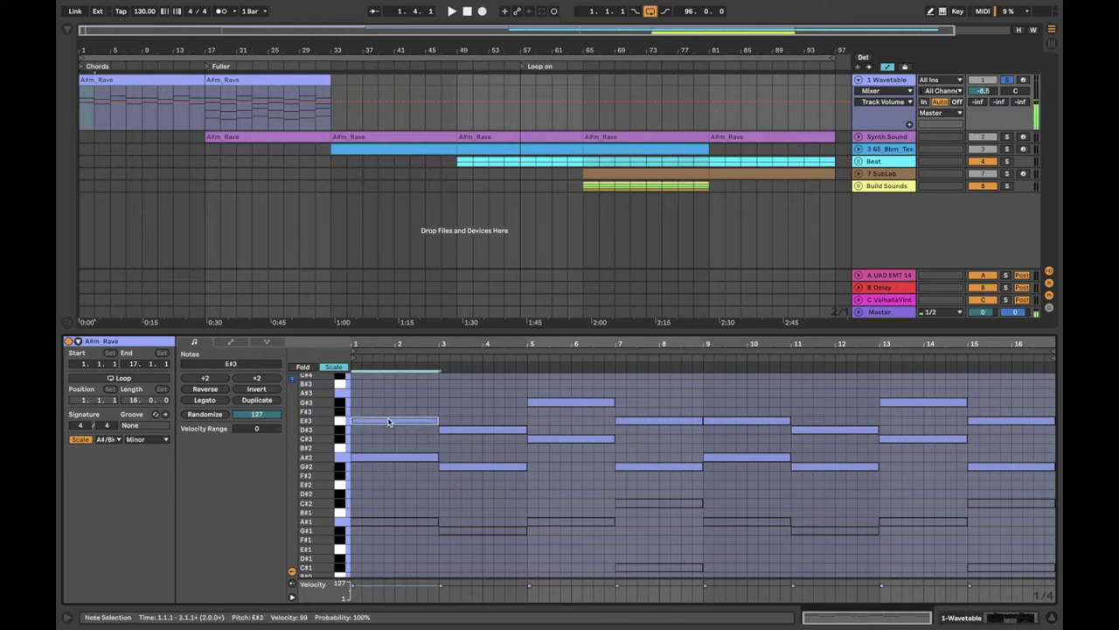
pyautogui.click(452, 468)
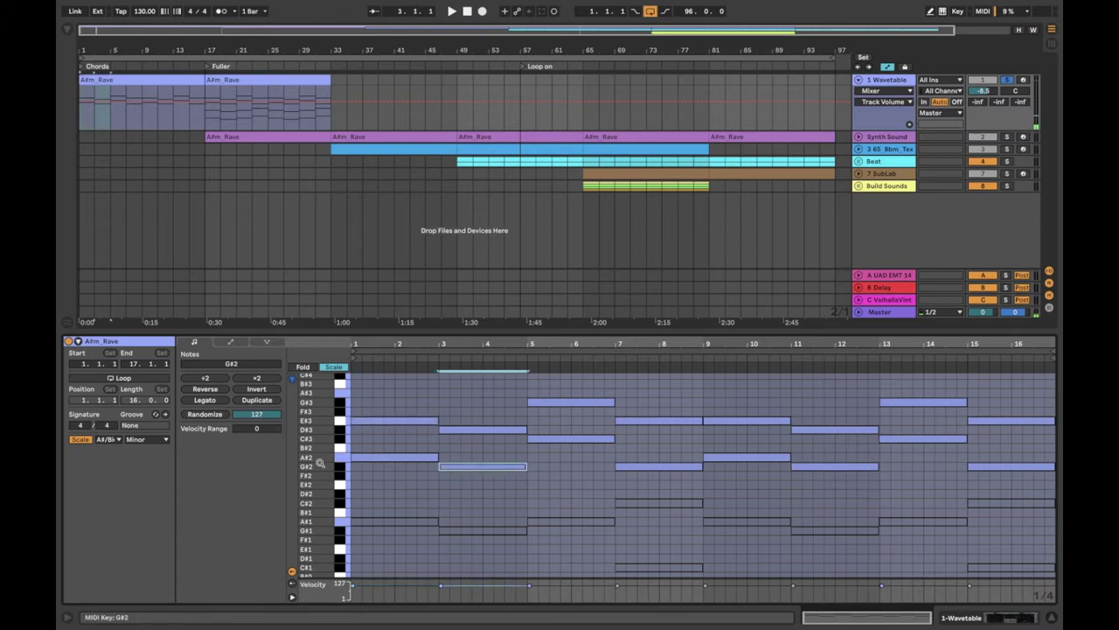
pyautogui.moveTo(322, 463); pyautogui.dragTo(346, 465)
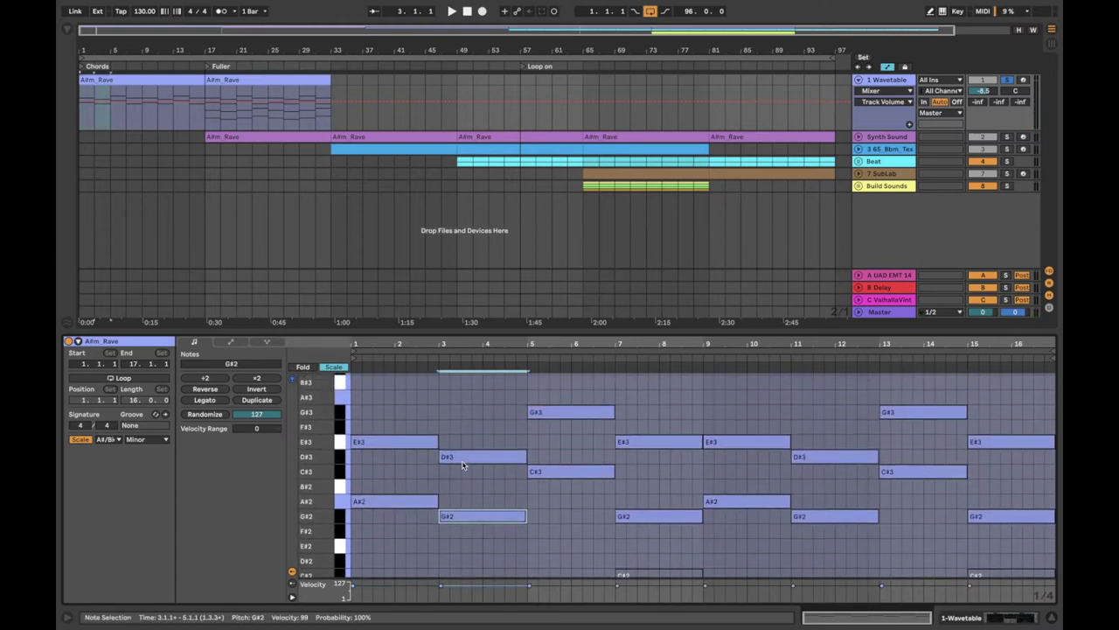
pyautogui.click(463, 460)
pyautogui.click(560, 473)
pyautogui.click(562, 412)
# Step: Drop the bar-7 E#3 note to D#3, restore it, and set the insert mark at 6.2.1
pyautogui.click(636, 521)
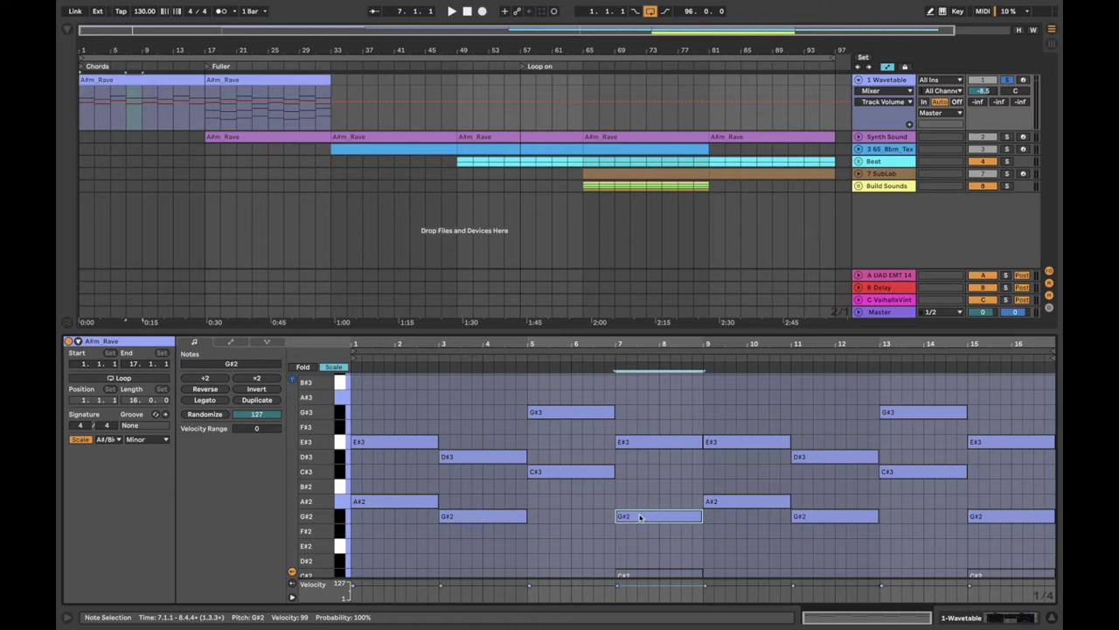
pyautogui.click(651, 441)
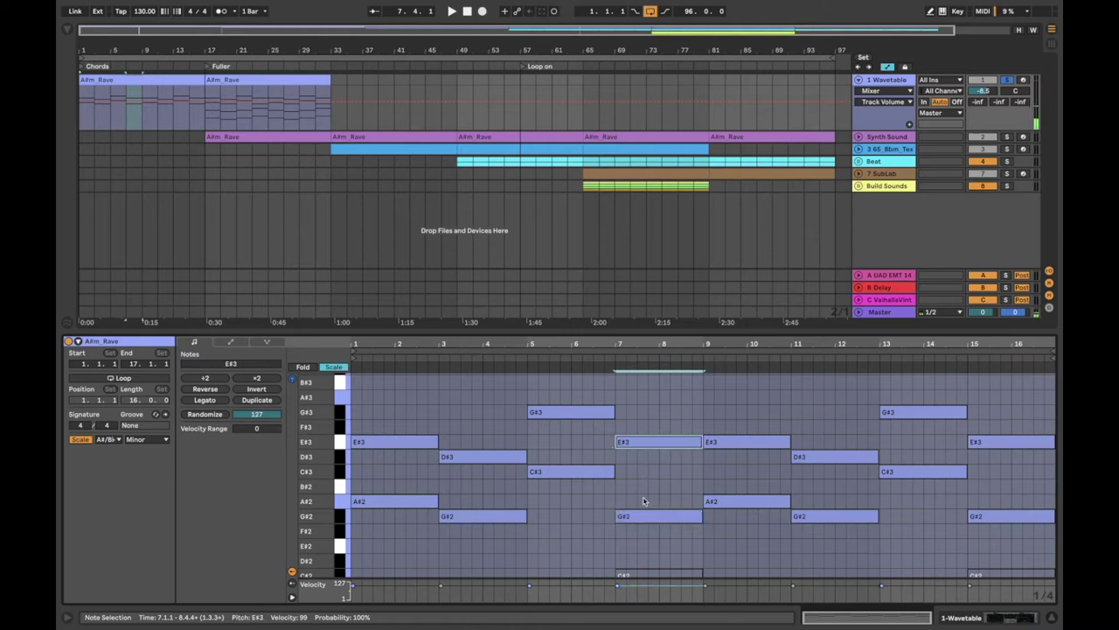
pyautogui.moveTo(647, 444); pyautogui.dragTo(645, 457)
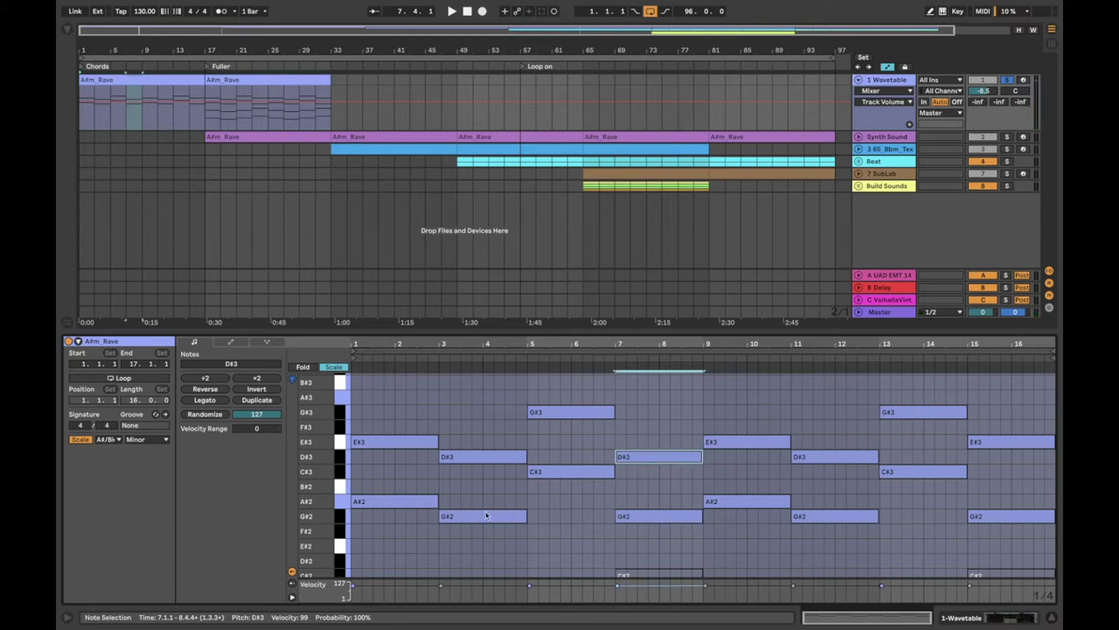
pyautogui.moveTo(663, 456); pyautogui.dragTo(665, 445)
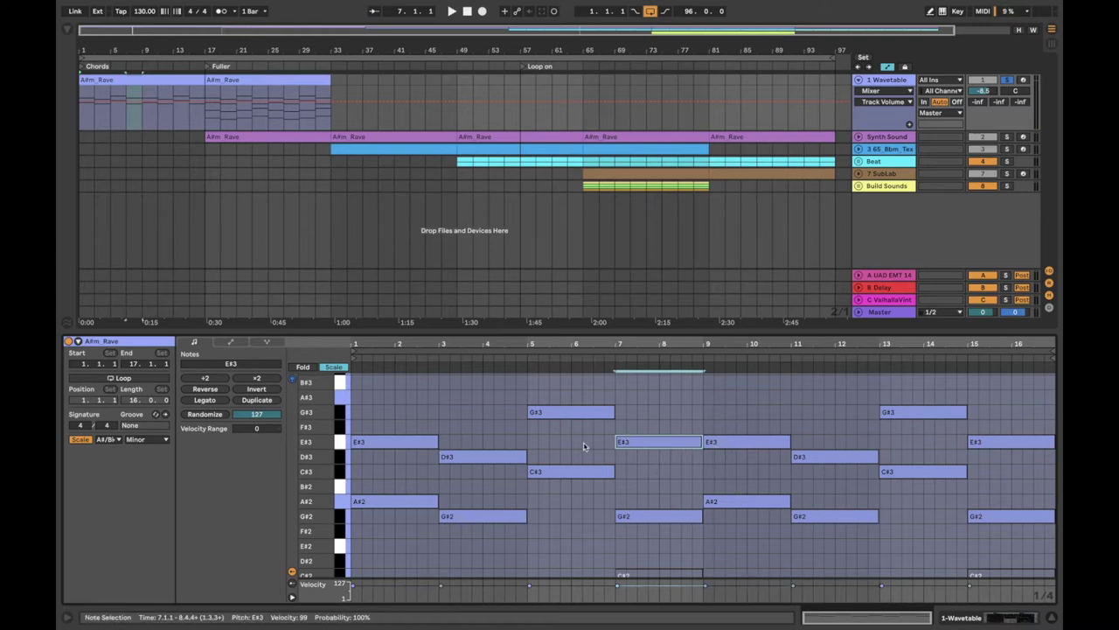
pyautogui.scroll(-1, 707, 395)
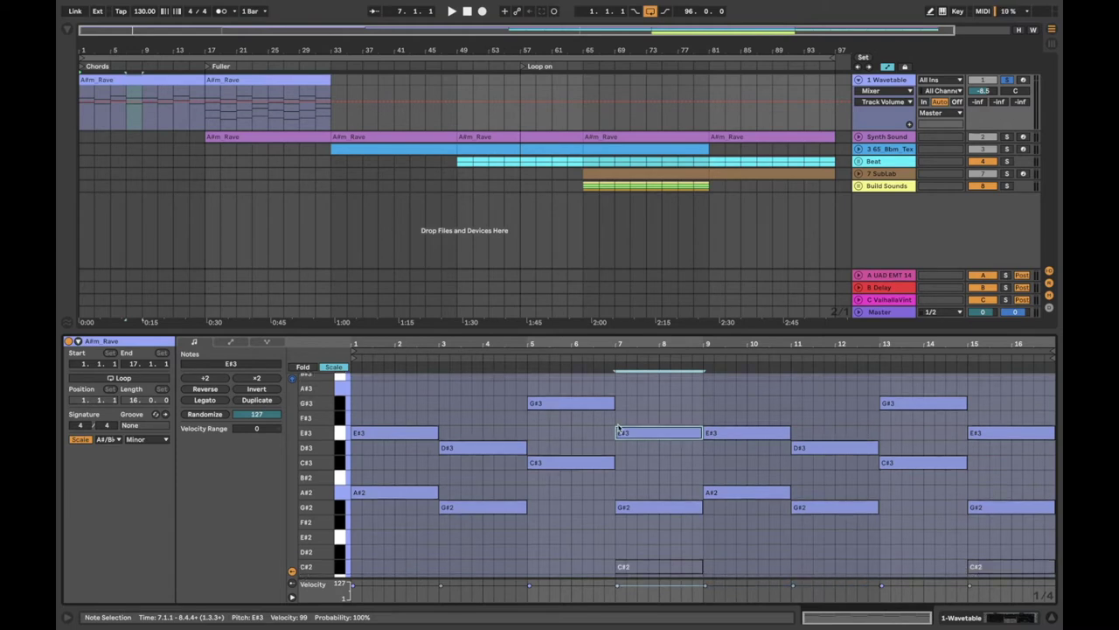
pyautogui.click(581, 431)
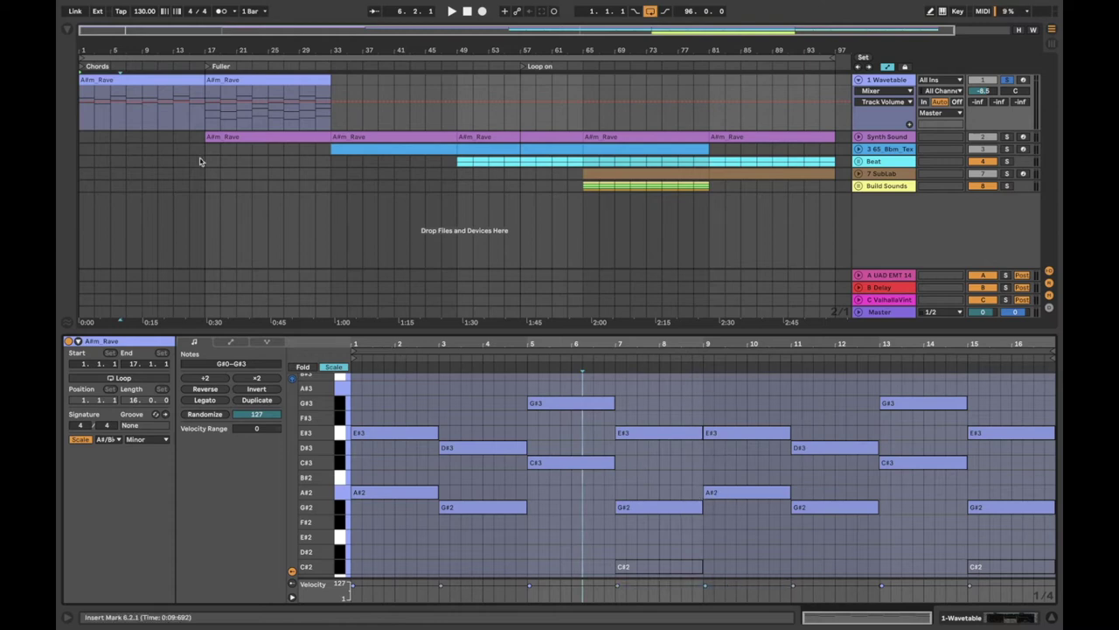
# Step: Show the second A#m_Rave clip's notes fitted to F#0–C#3 and scroll through them
pyautogui.click(184, 79)
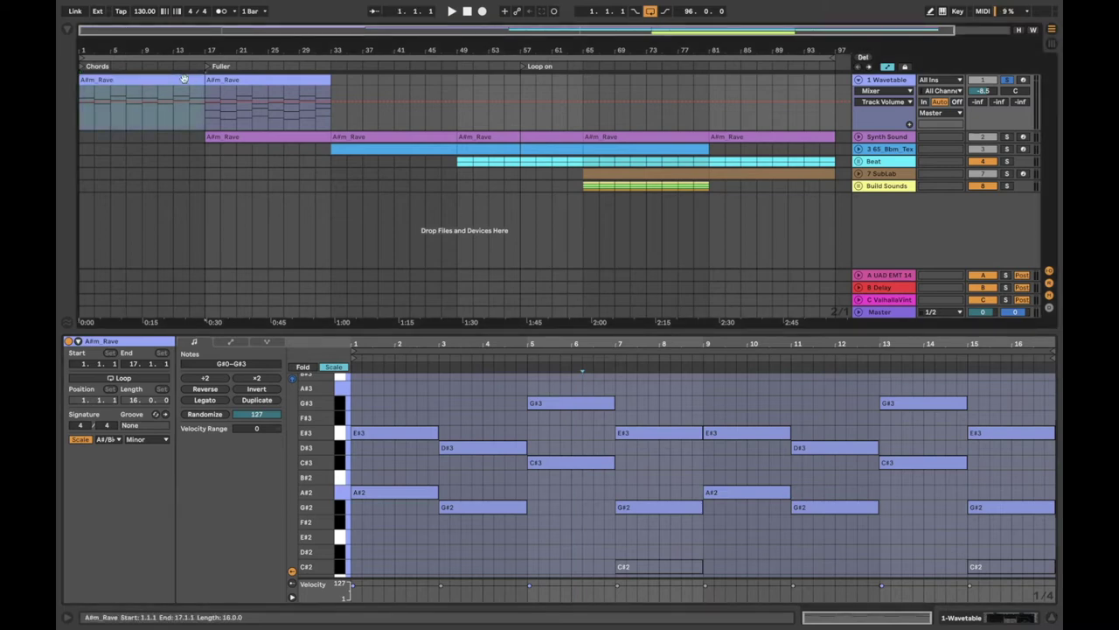
pyautogui.click(255, 77)
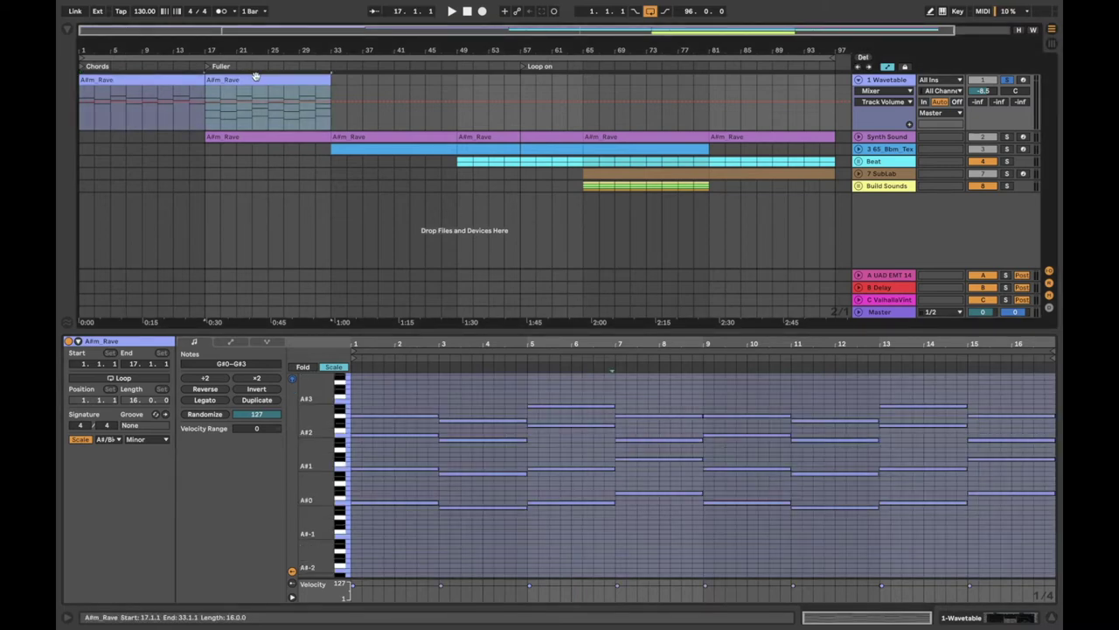
pyautogui.doubleClick(330, 470)
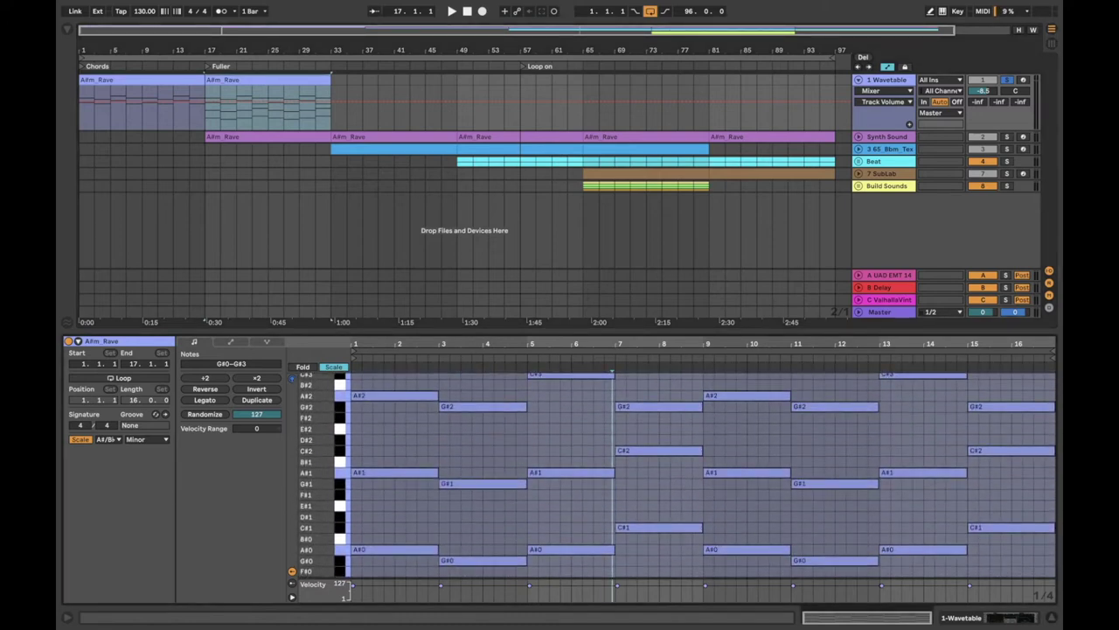
pyautogui.scroll(1, 420, 417)
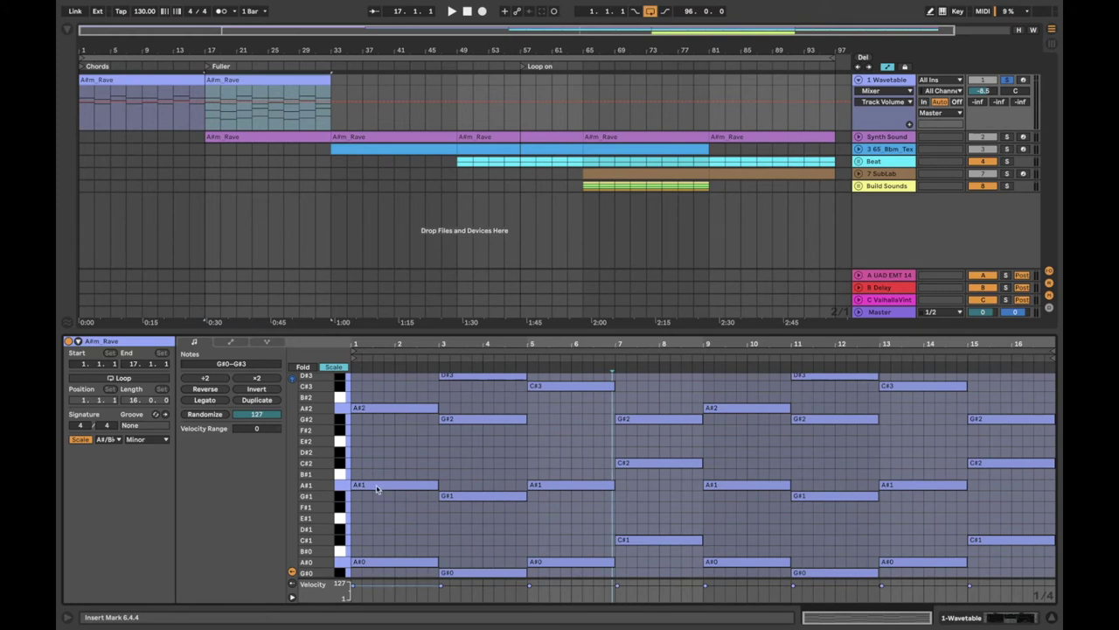
pyautogui.scroll(-2, 437, 490)
pyautogui.scroll(3, 444, 495)
pyautogui.scroll(-2, 517, 522)
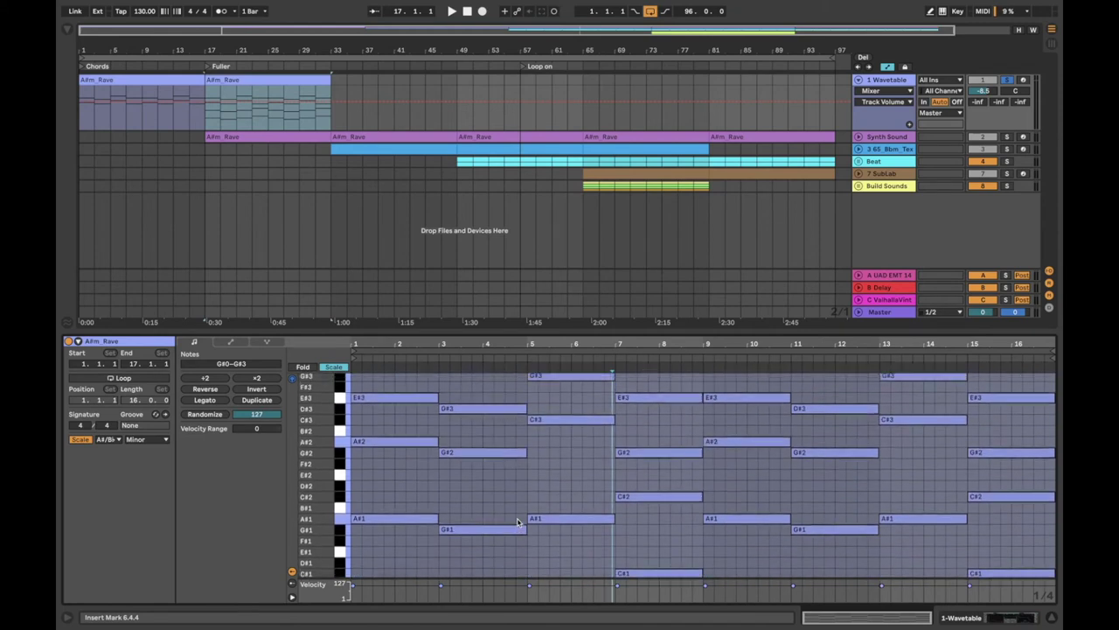
pyautogui.scroll(4, 549, 456)
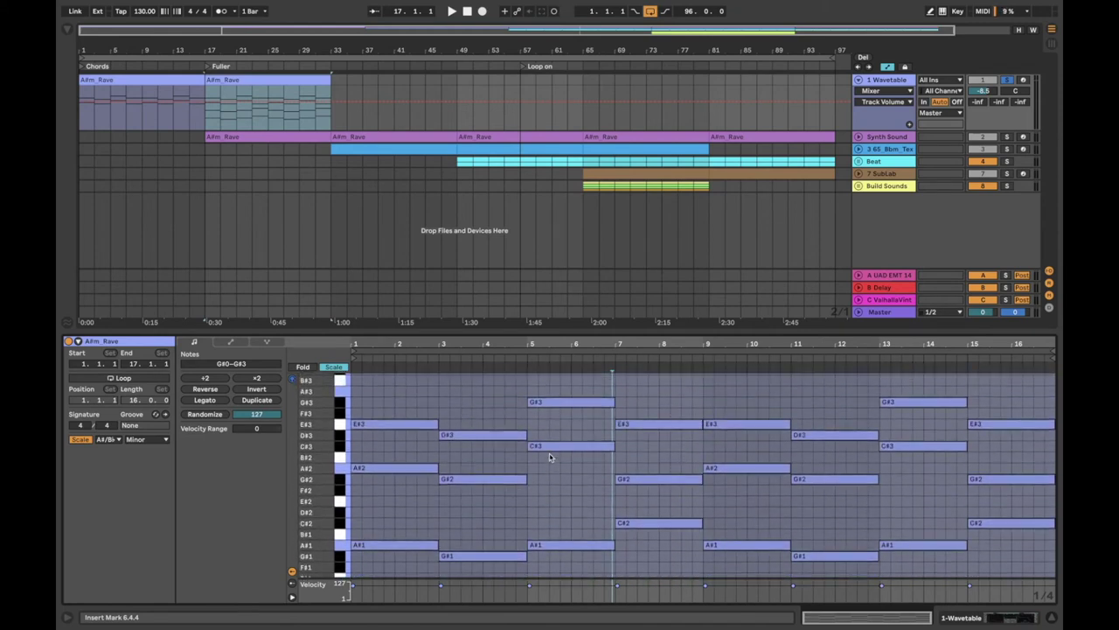
pyautogui.scroll(-3, 543, 456)
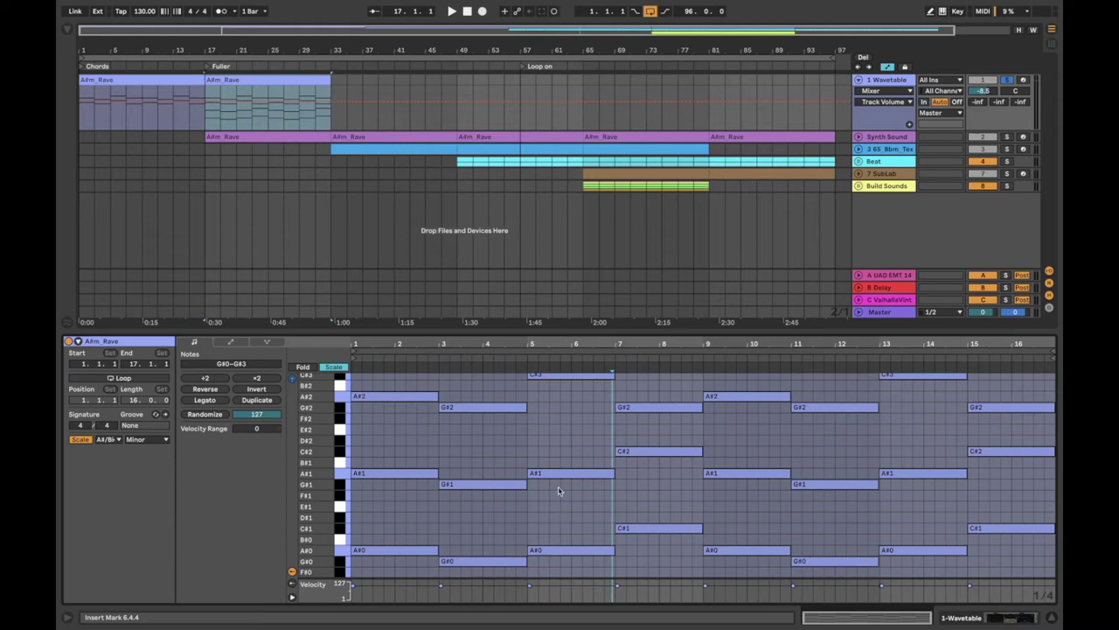
pyautogui.scroll(2, 557, 489)
pyautogui.scroll(-3, 565, 484)
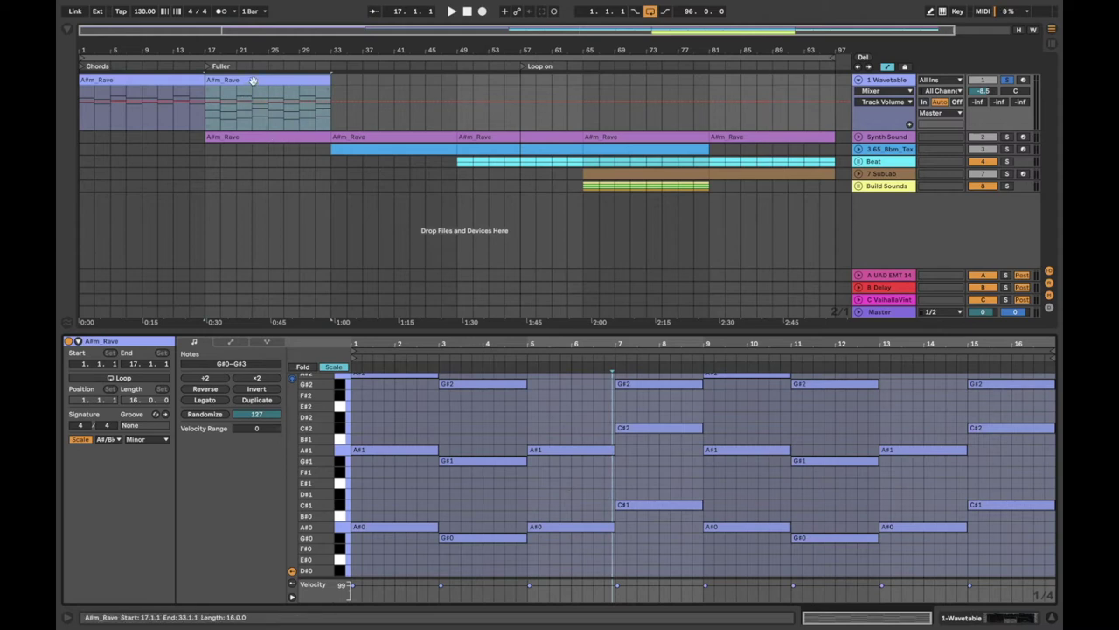
# Step: Play the Fuller section chords from 1.1.1 and widen the piano roll to show more note rows
pyautogui.click(352, 425)
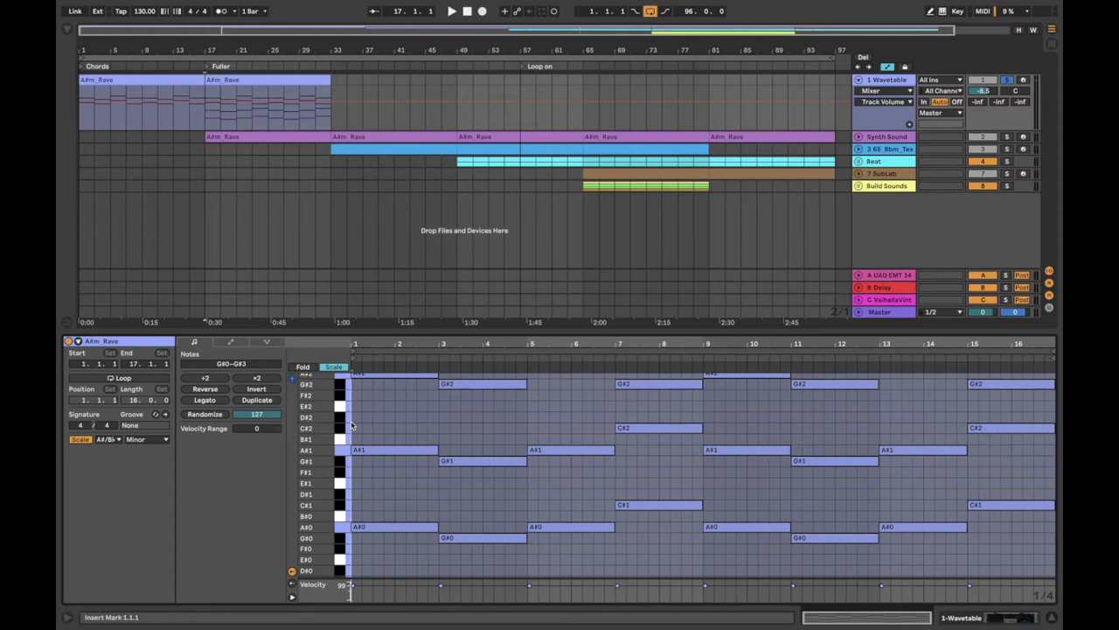
pyautogui.press('space')
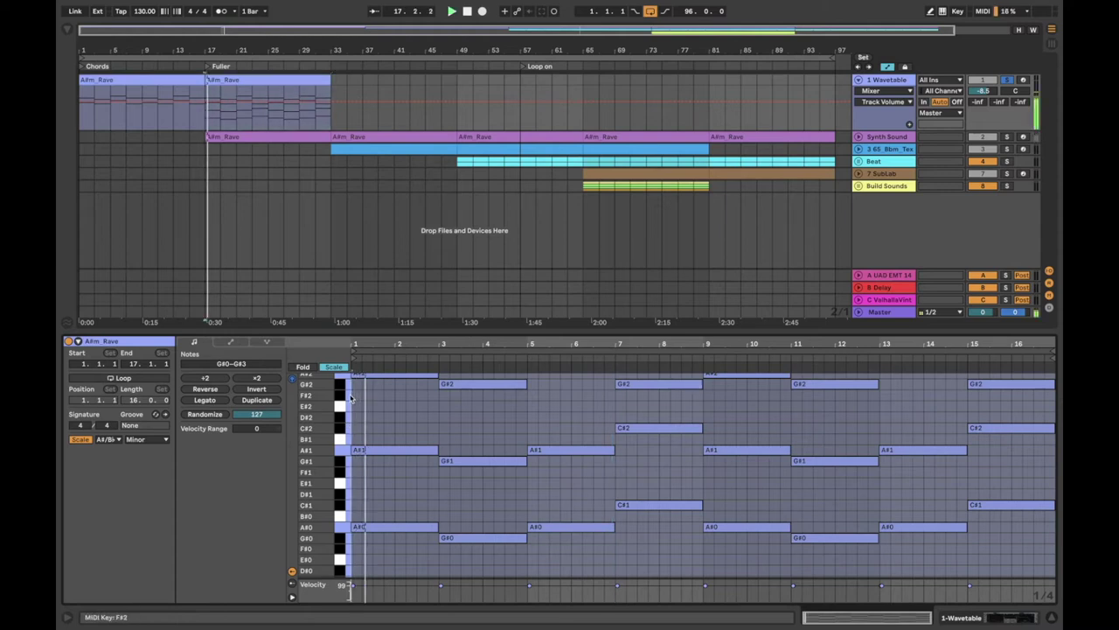
pyautogui.scroll(1, 384, 402)
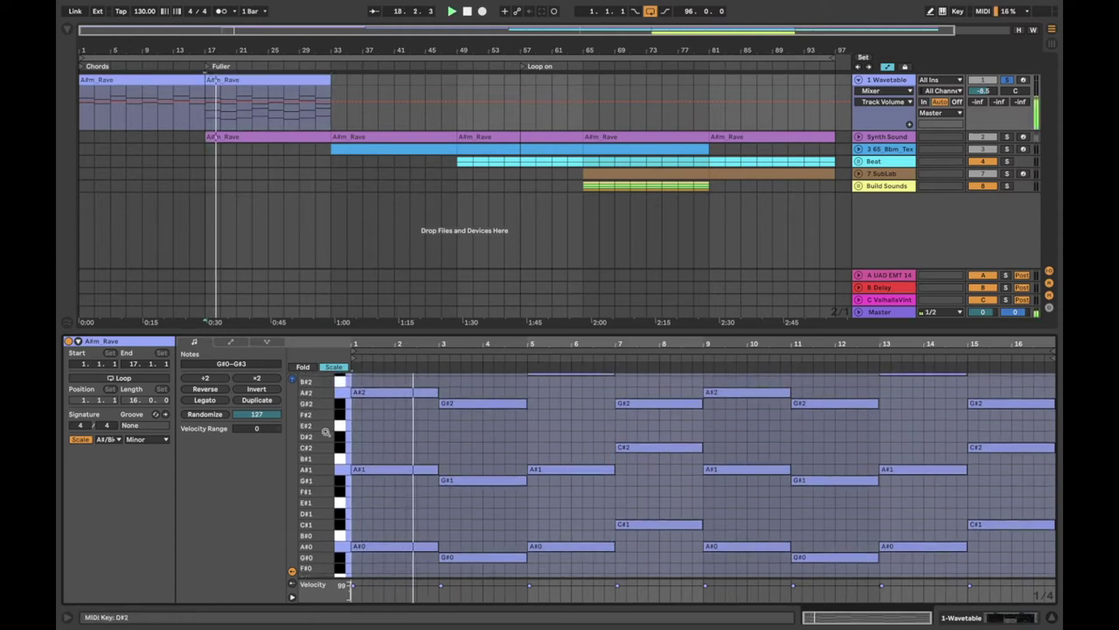
pyautogui.moveTo(343, 441); pyautogui.dragTo(322, 446)
pyautogui.scroll(5, 321, 446)
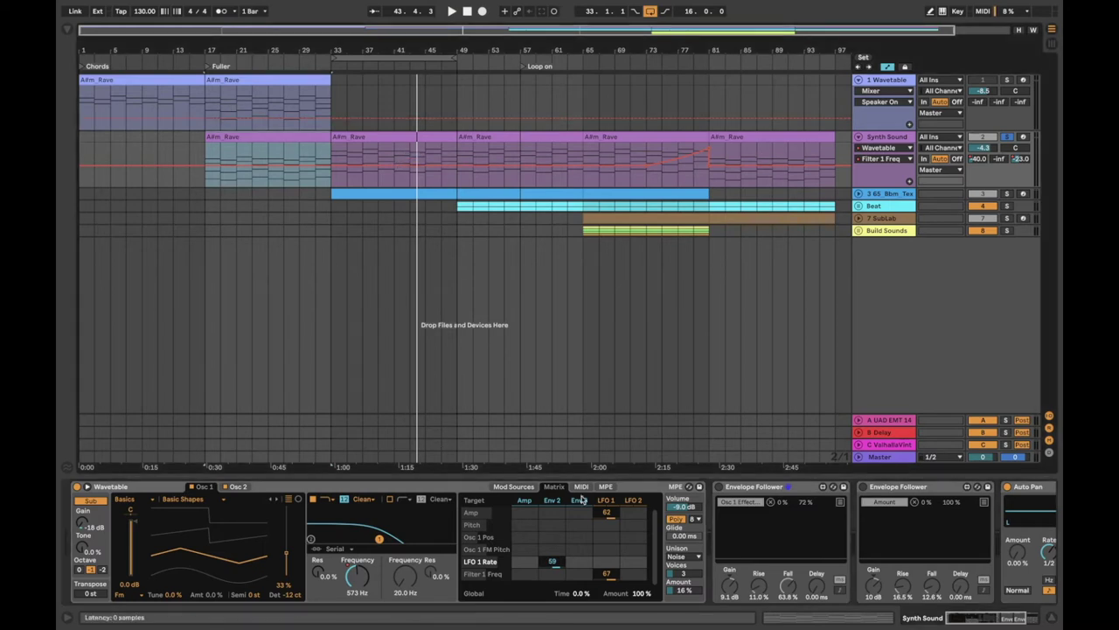
# Step: Check the Env 2 to Pitch amount, play from bar 17, and select the Wavetable synth
pyautogui.click(552, 523)
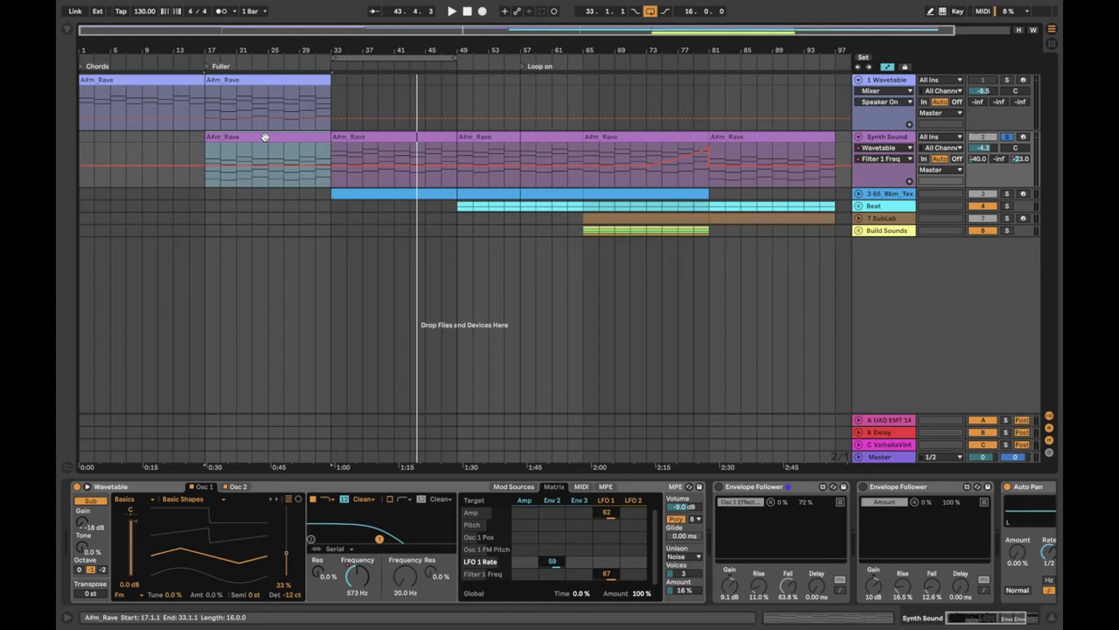
pyautogui.press('space')
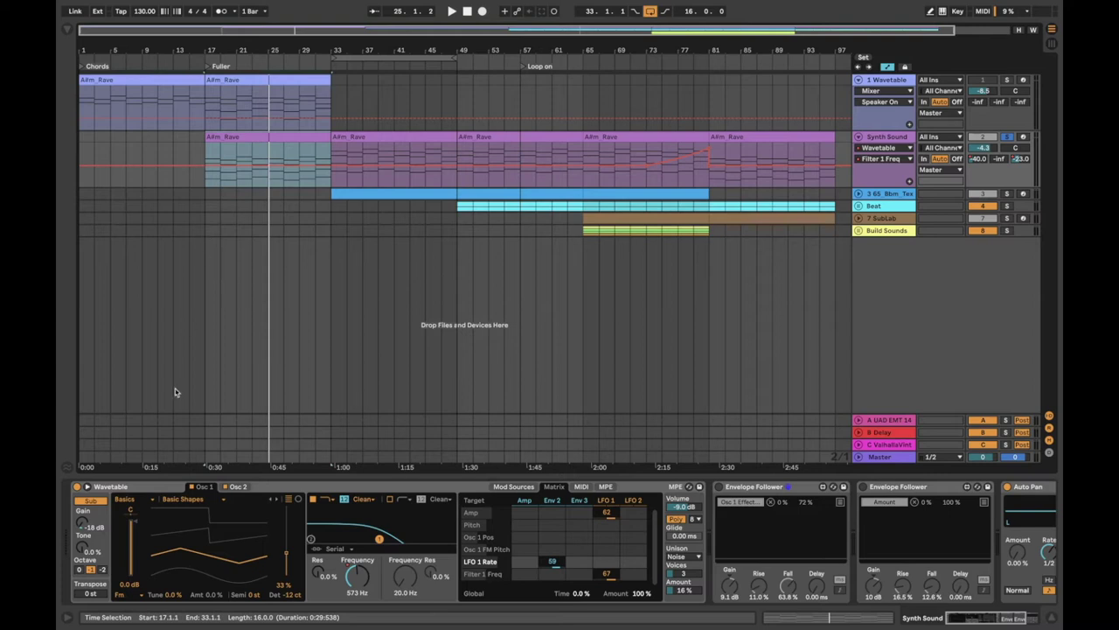
pyautogui.click(134, 489)
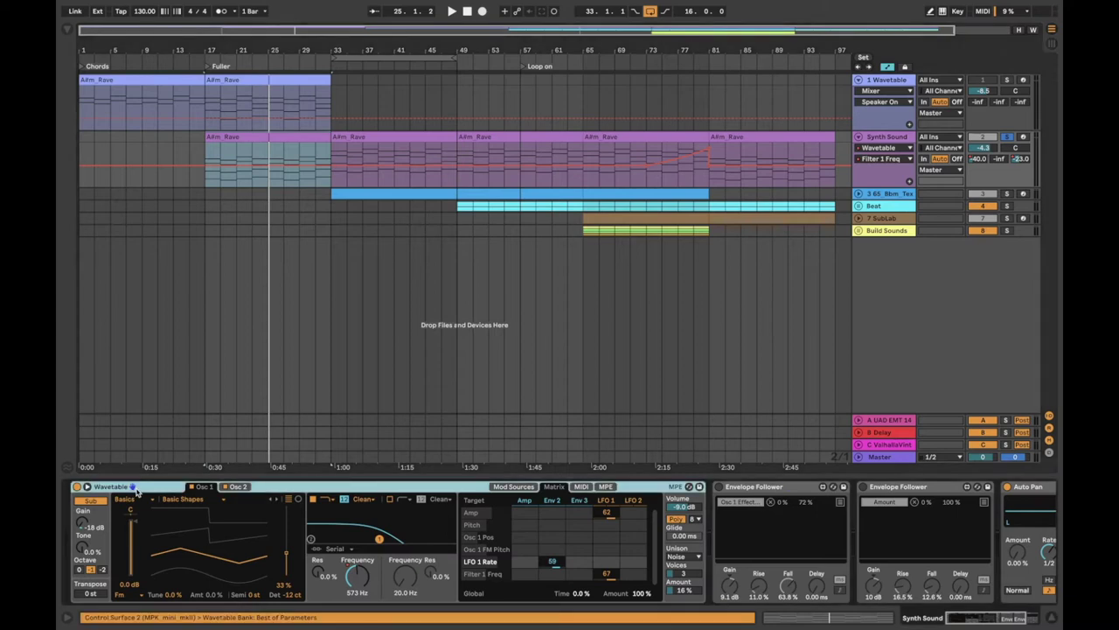
# Step: Compare Osc 1 (-12 ct) and Osc 2 (13 ct) detune and show the Osc 1 Detune automation
pyautogui.click(361, 82)
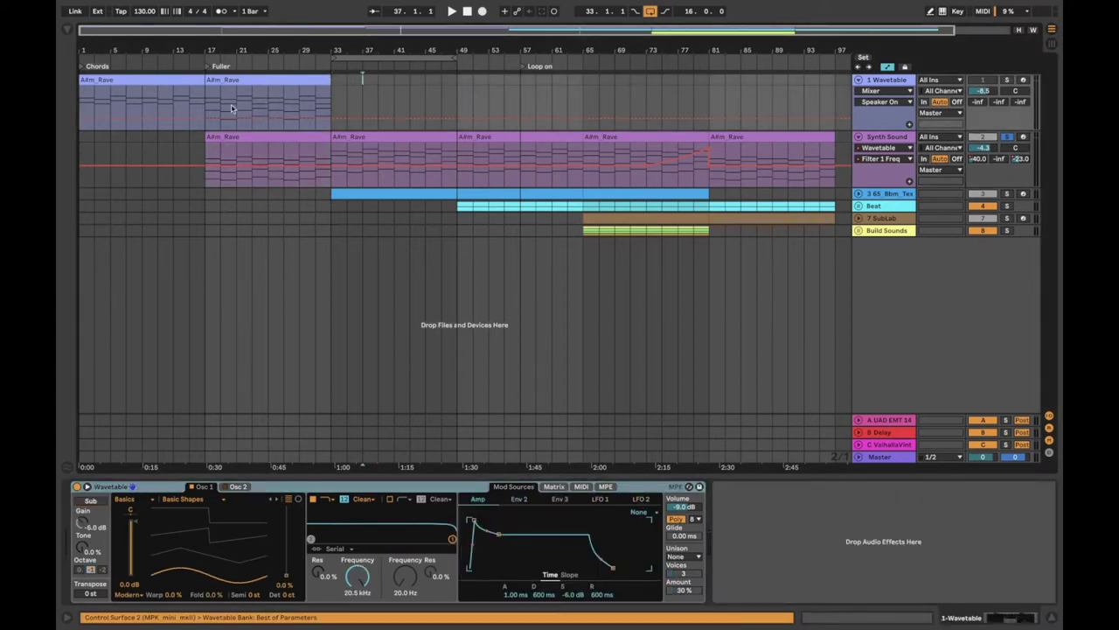
pyautogui.click(195, 139)
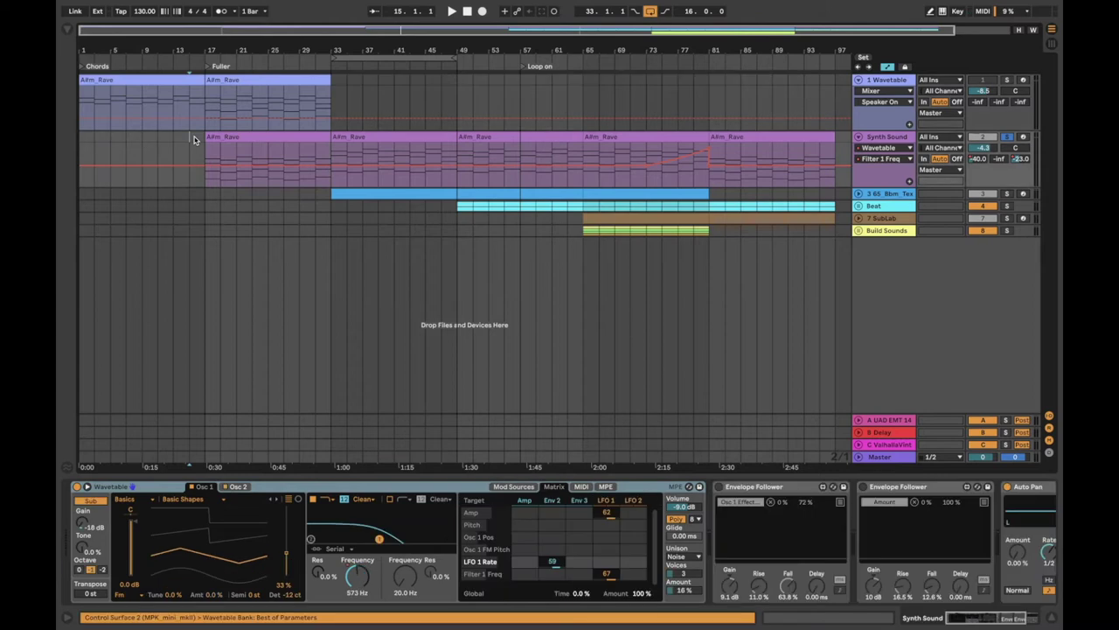
pyautogui.click(228, 490)
pyautogui.click(203, 487)
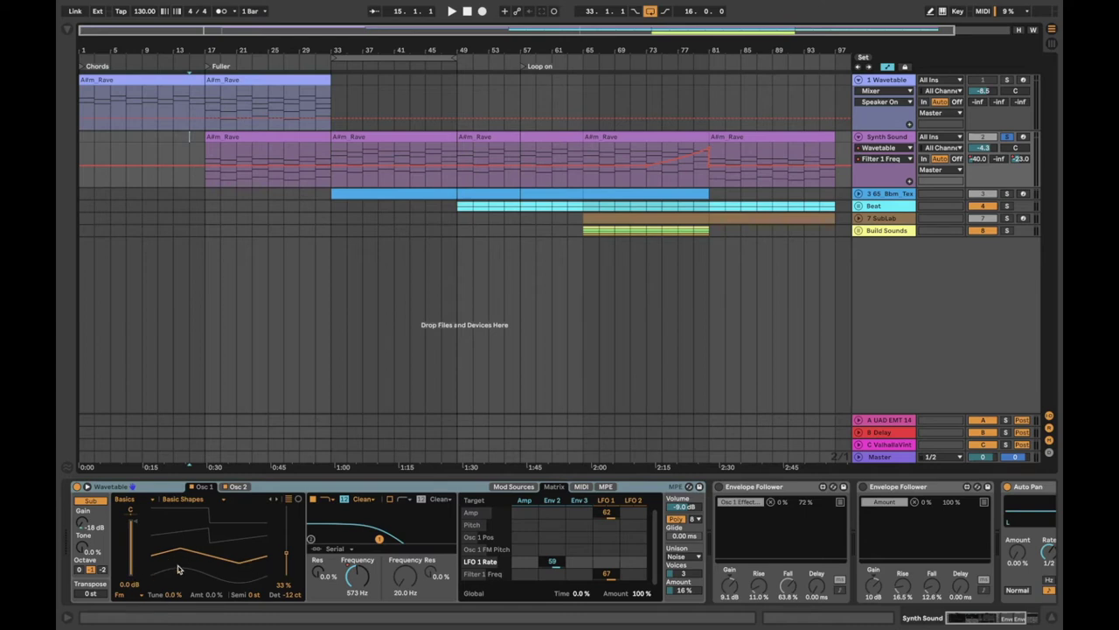
pyautogui.click(286, 595)
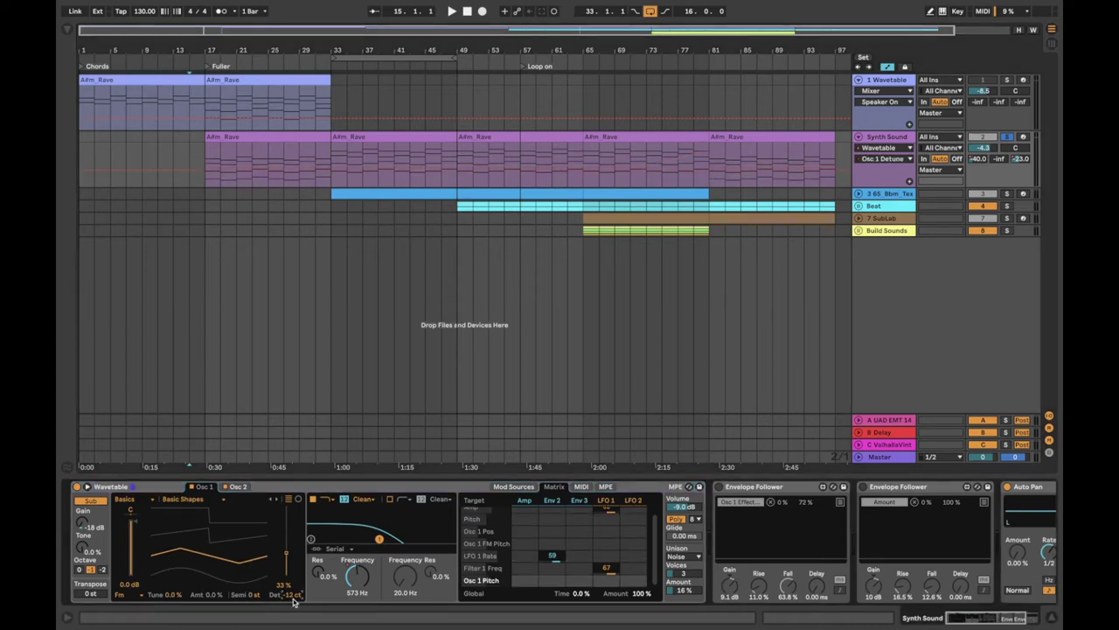
pyautogui.click(237, 487)
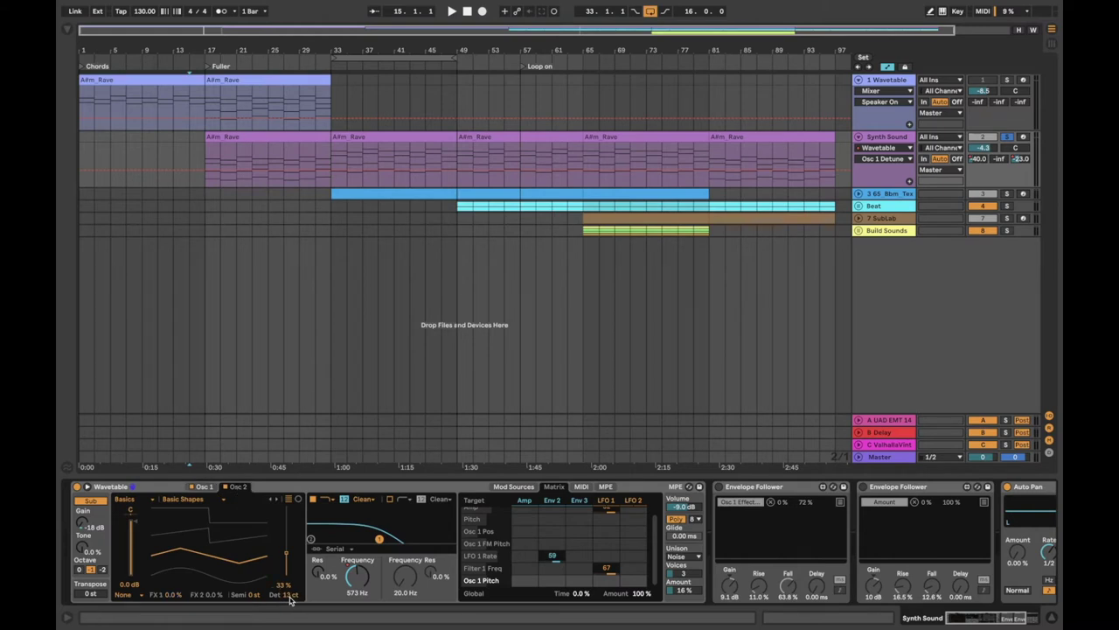
pyautogui.click(208, 488)
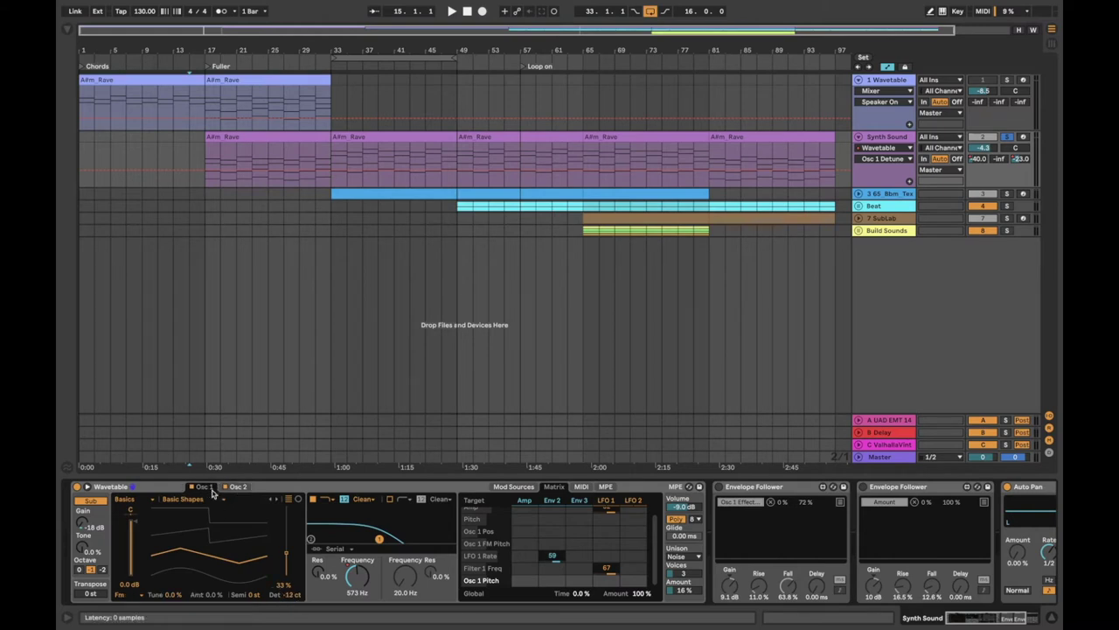
pyautogui.click(127, 595)
pyautogui.scroll(2, 523, 532)
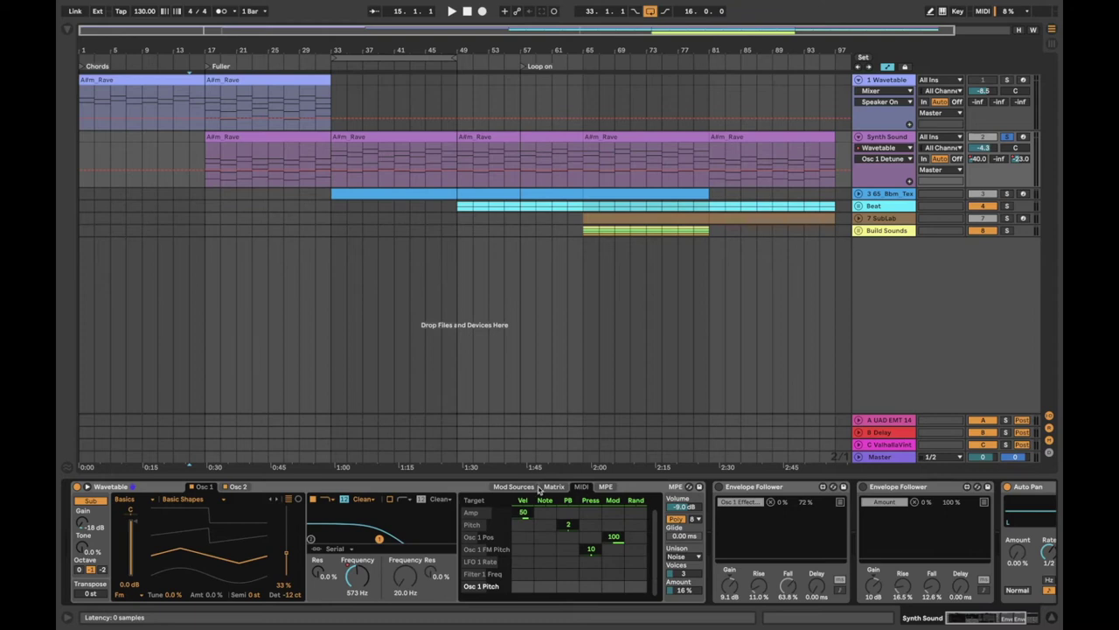
pyautogui.click(503, 488)
pyautogui.click(473, 502)
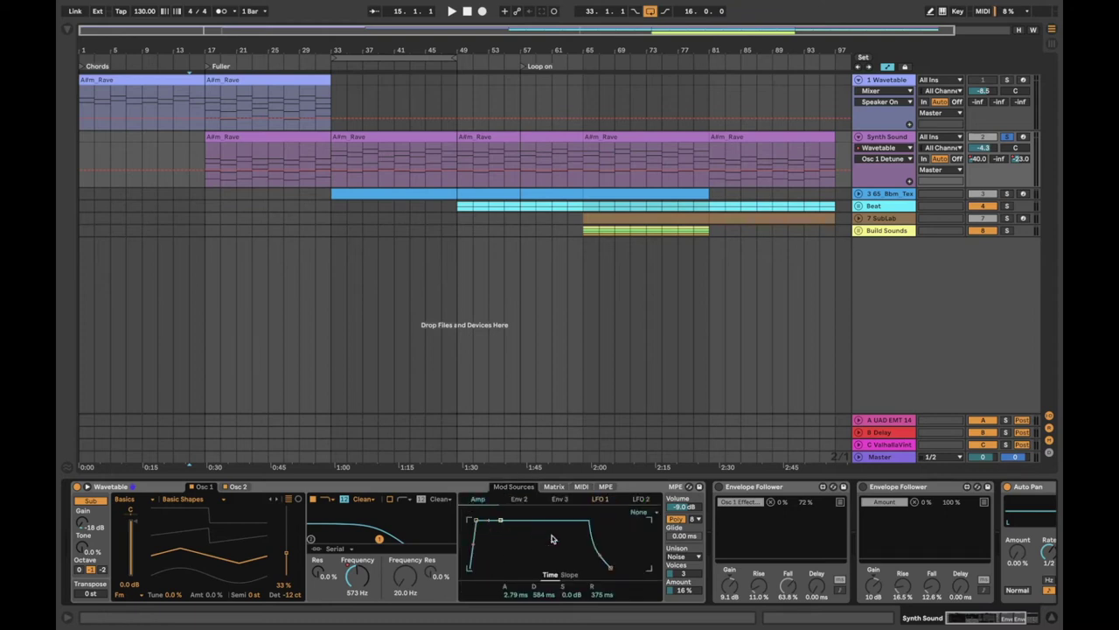
pyautogui.click(517, 499)
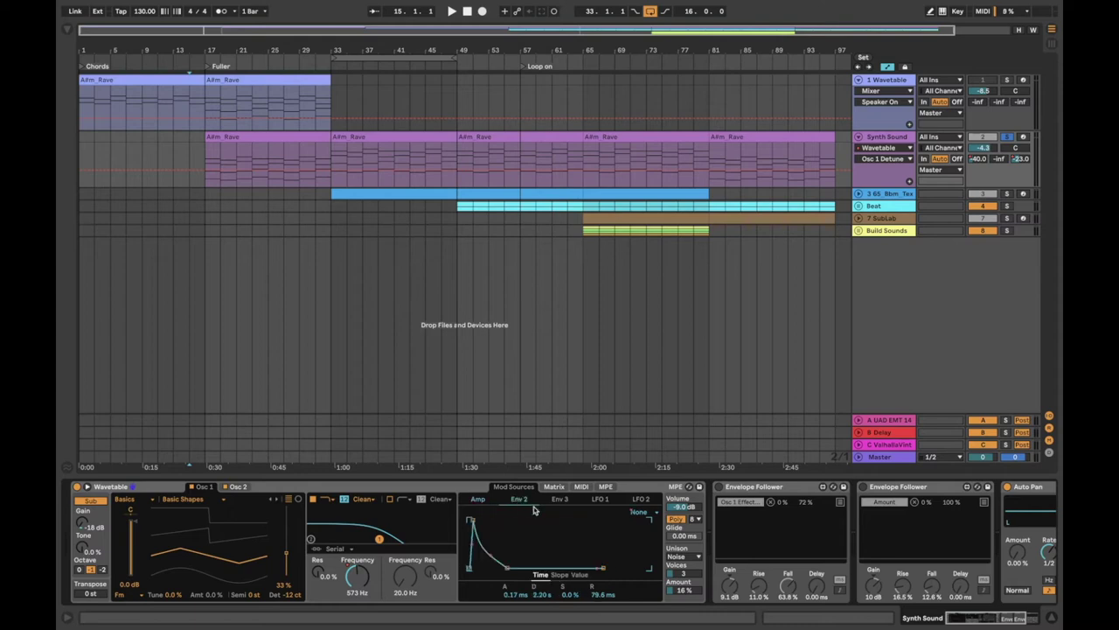
pyautogui.click(565, 499)
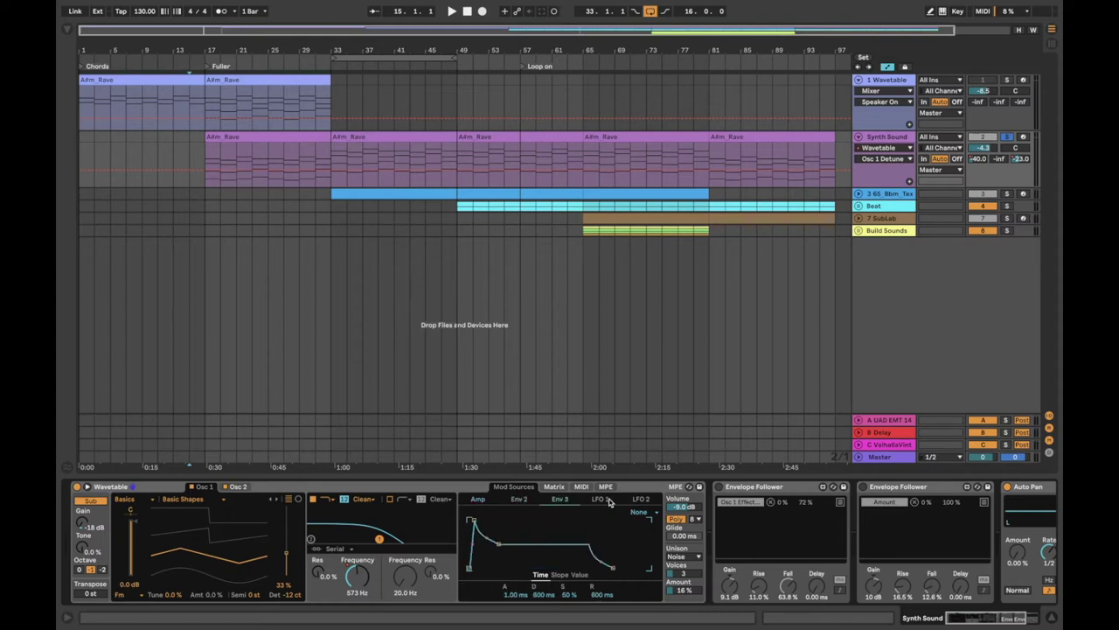
pyautogui.click(602, 499)
pyautogui.click(641, 500)
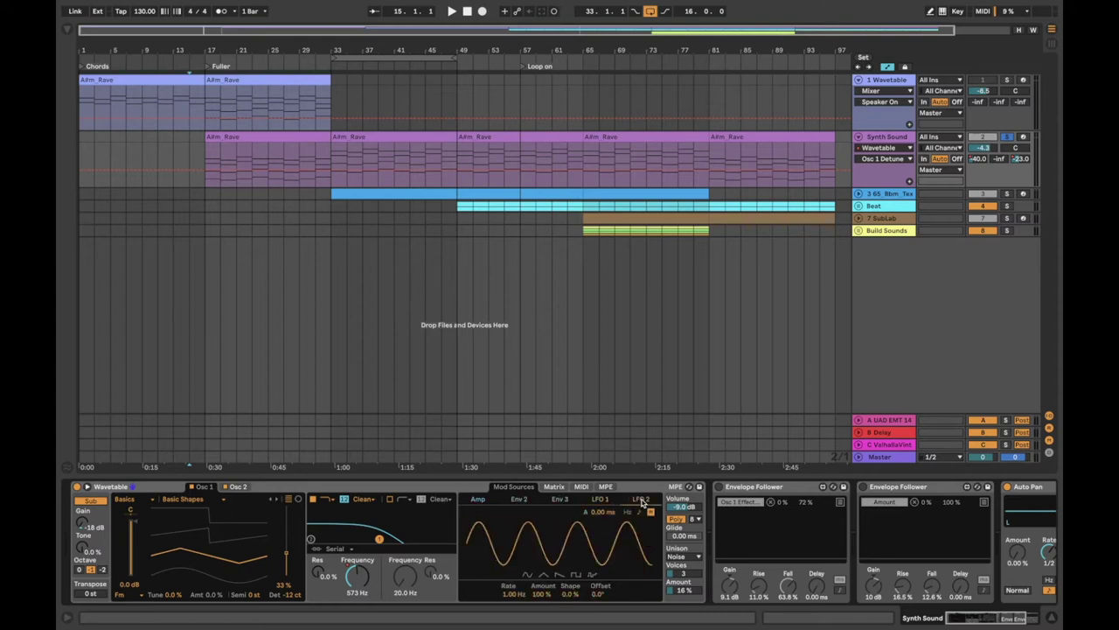
pyautogui.click(565, 500)
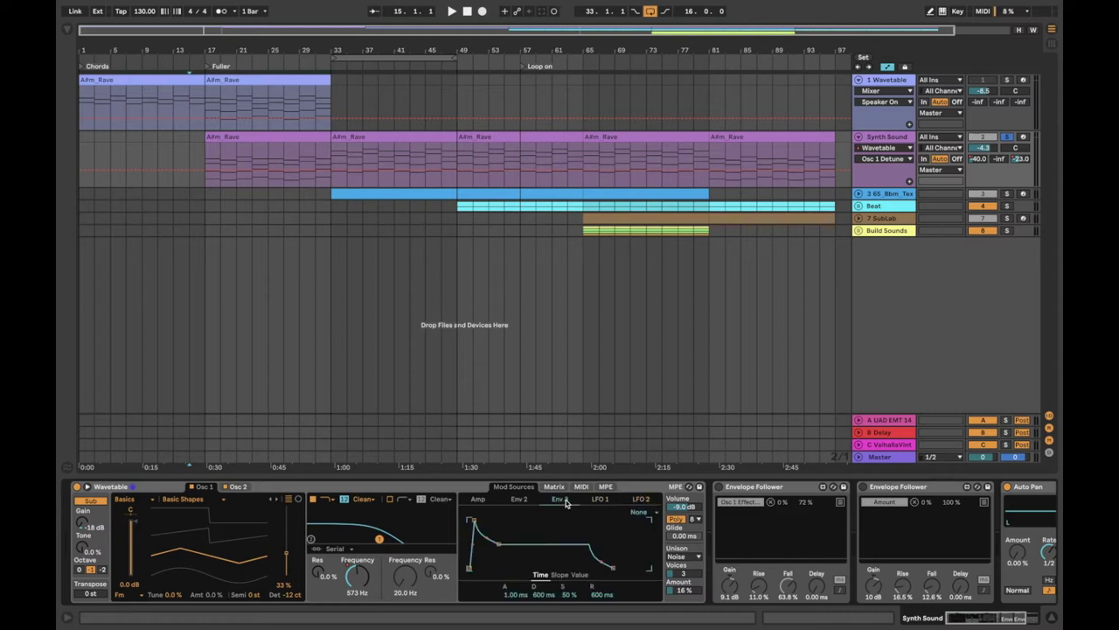
pyautogui.click(520, 500)
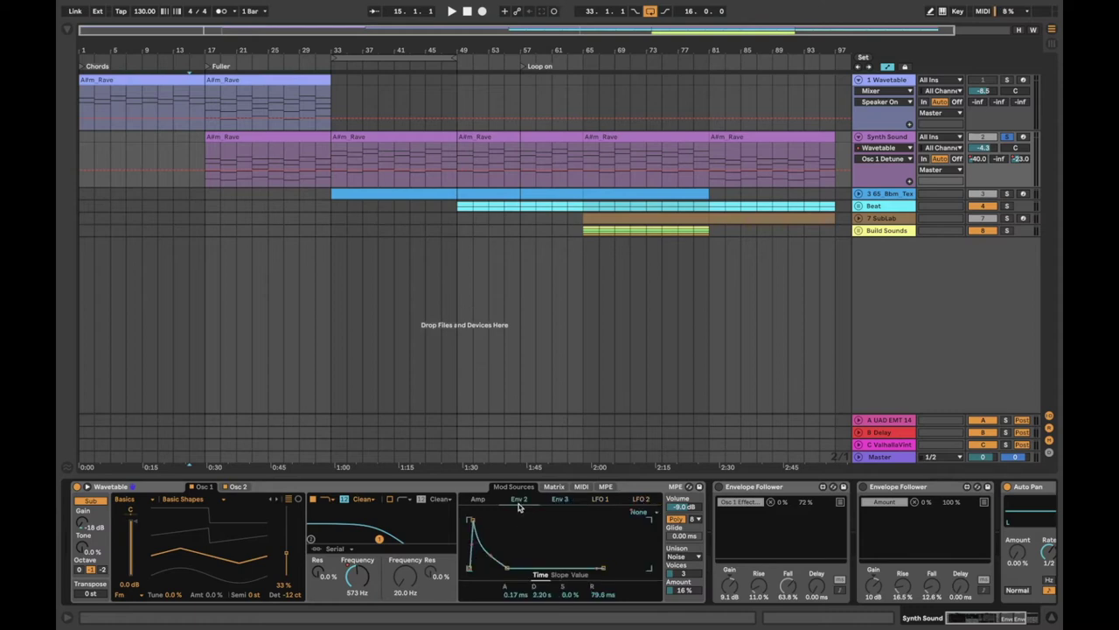
pyautogui.click(598, 500)
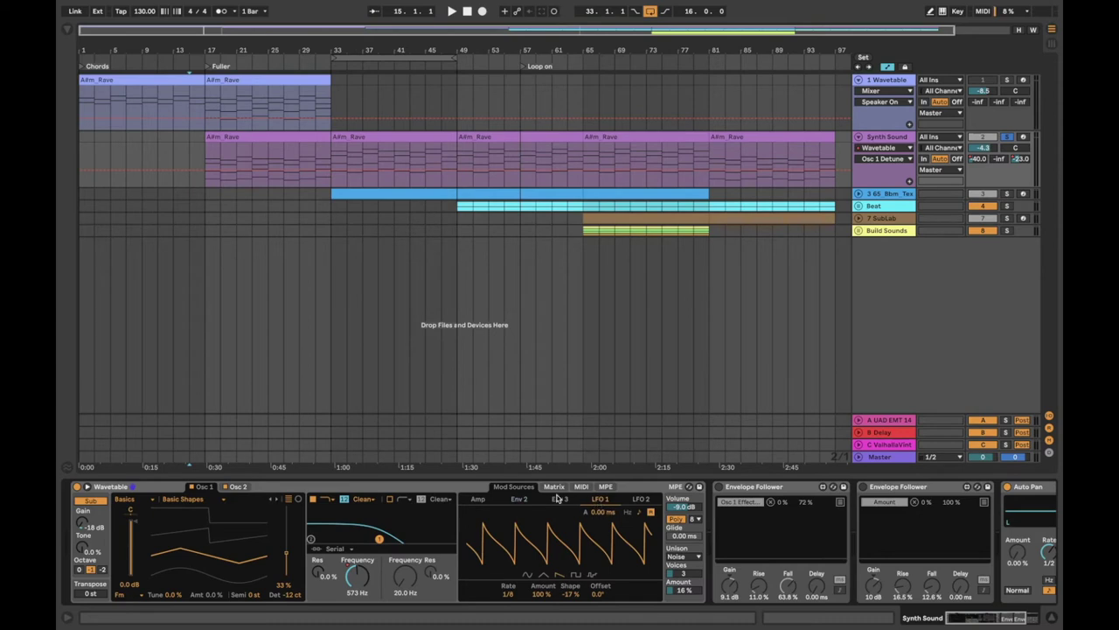
pyautogui.click(527, 500)
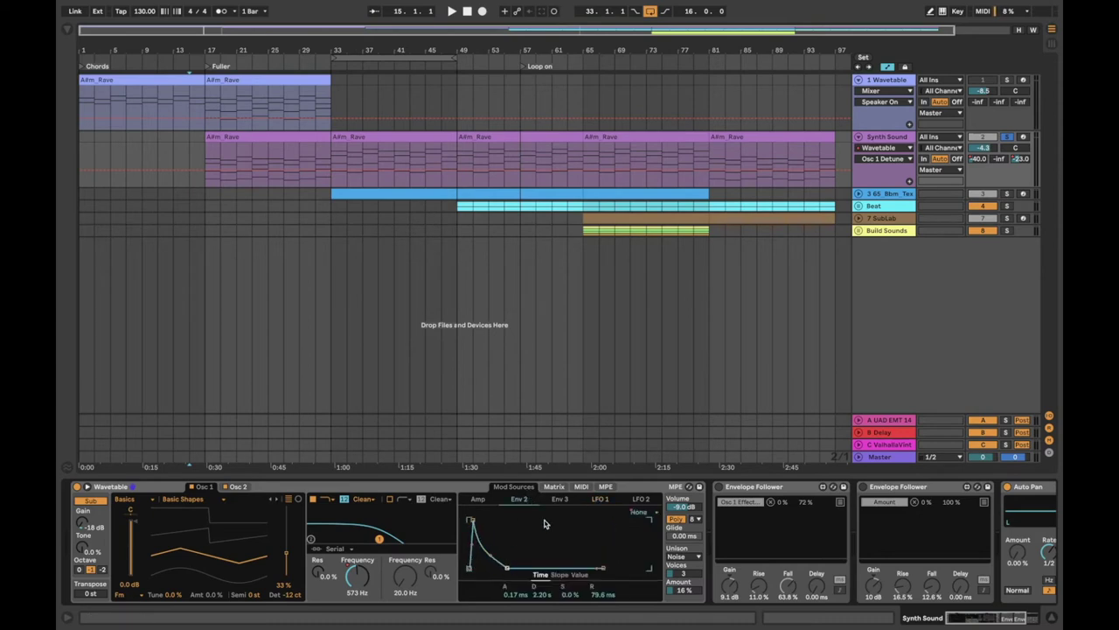
pyautogui.click(598, 500)
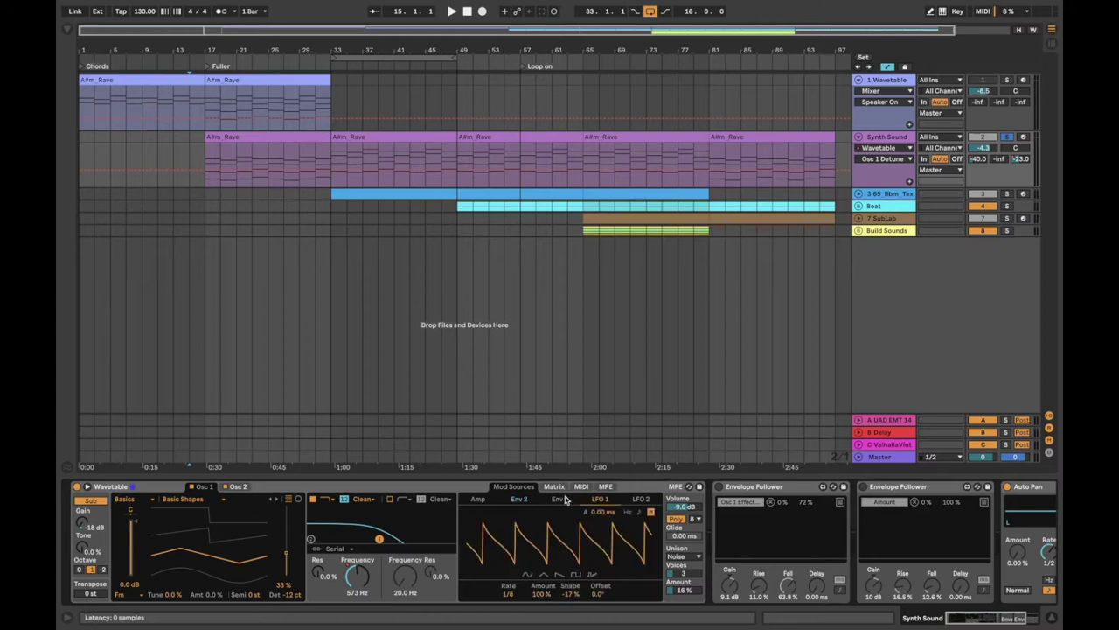
# Step: While playing from bar 17, set LFO 1's modulation of Filter 1 Freq to 64
pyautogui.click(555, 487)
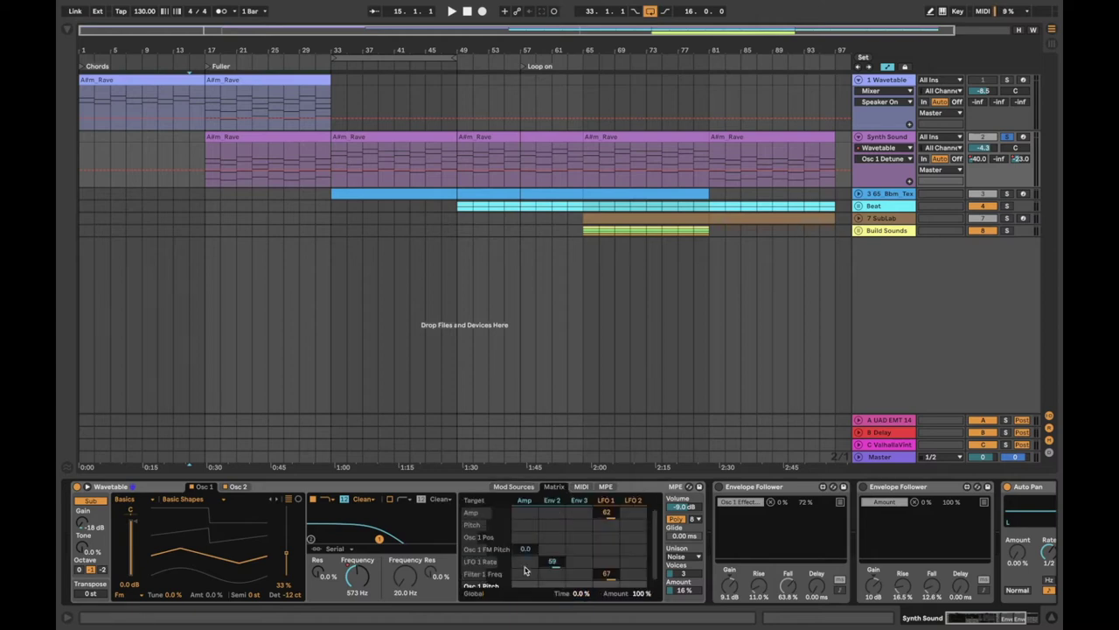
pyautogui.scroll(-1, 516, 573)
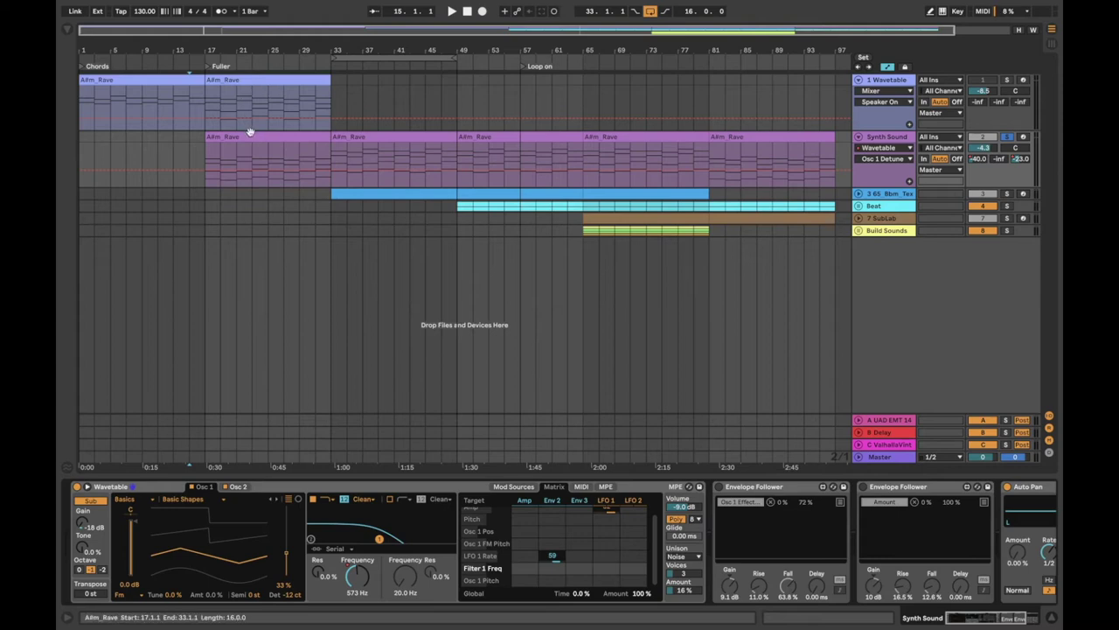
pyautogui.press('space')
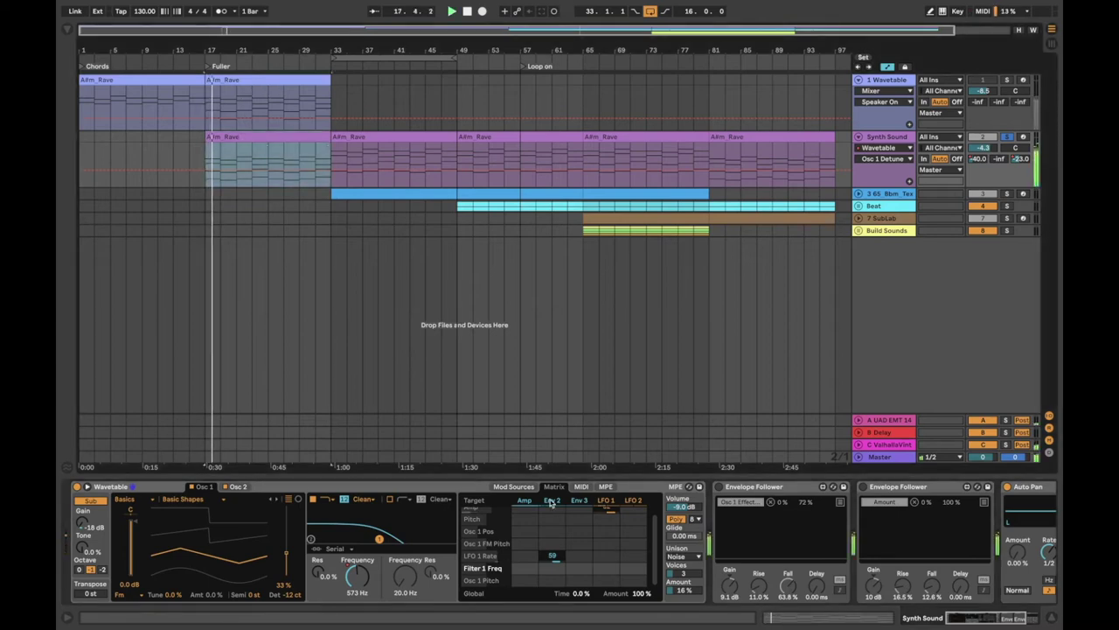
pyautogui.scroll(1, 548, 539)
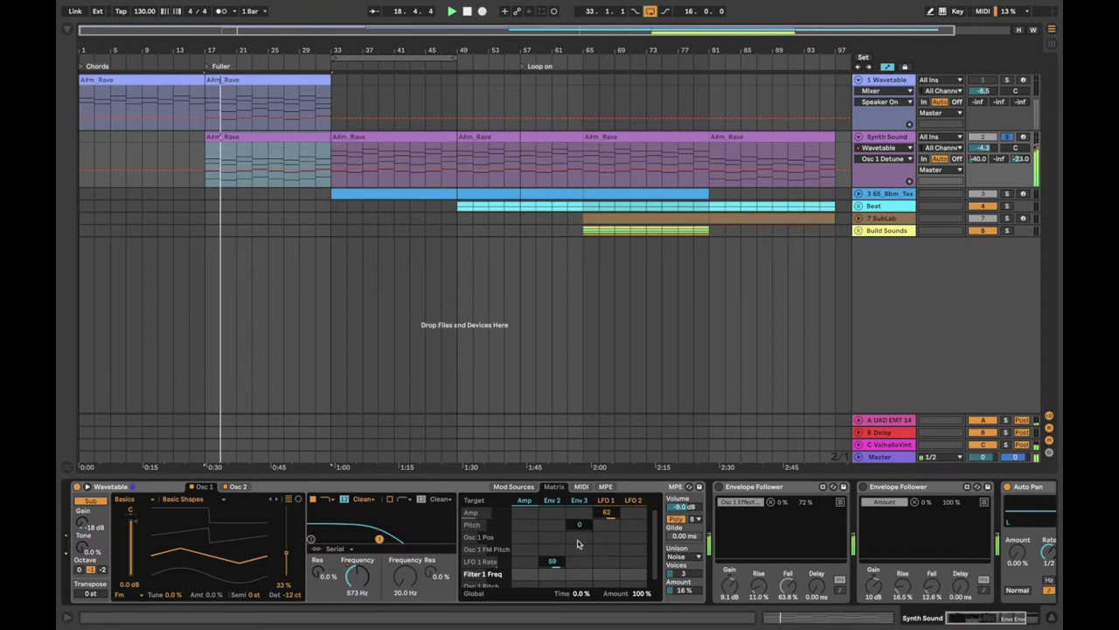
pyautogui.scroll(-1, 577, 542)
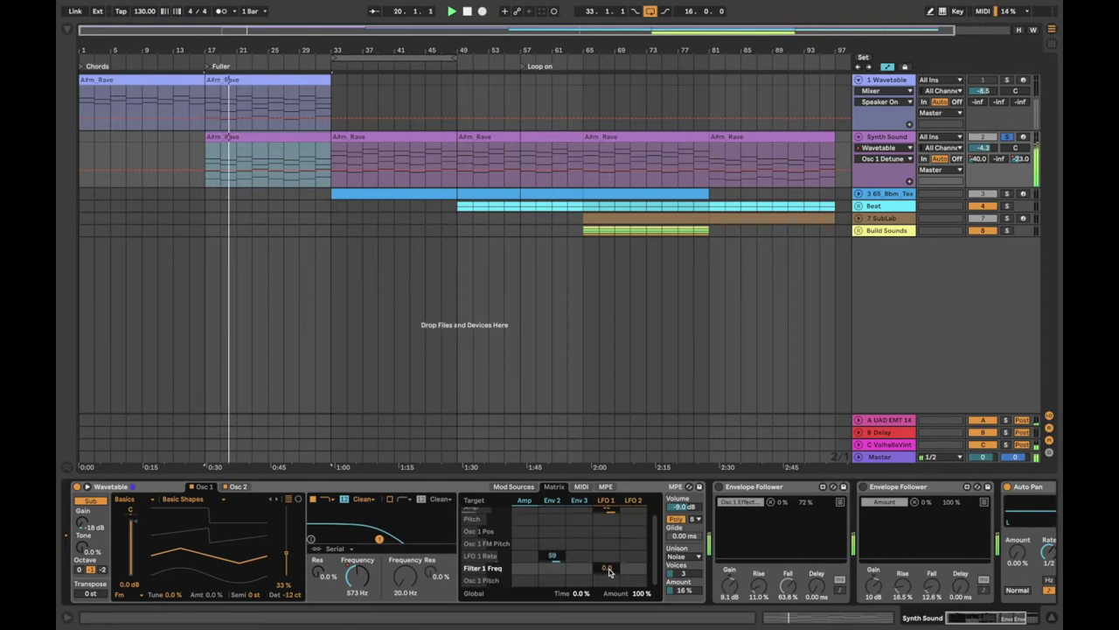
pyautogui.moveTo(606, 567); pyautogui.dragTo(606, 535)
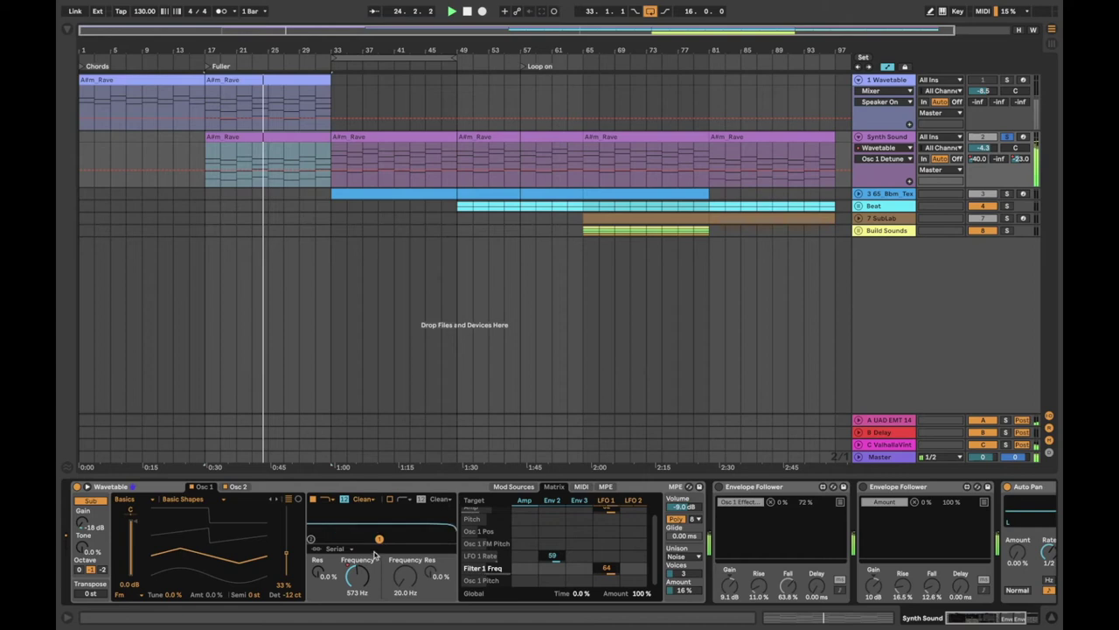
pyautogui.click(514, 487)
pyautogui.click(553, 487)
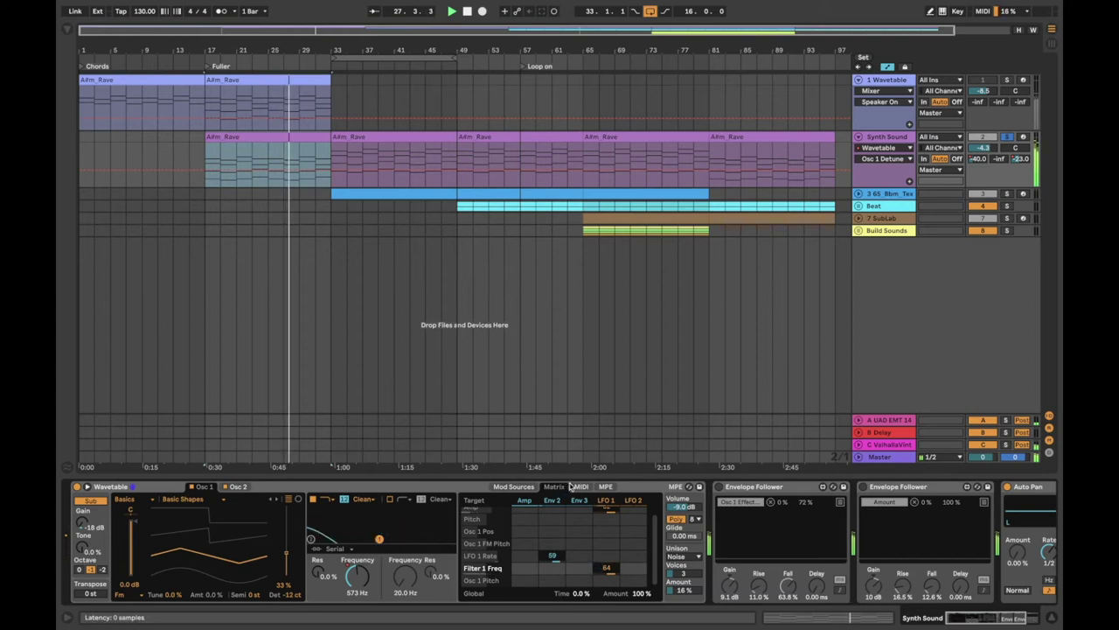
# Step: Bring up the Env 2 envelope in Wavetable's Mod Sources
pyautogui.scroll(1, 609, 517)
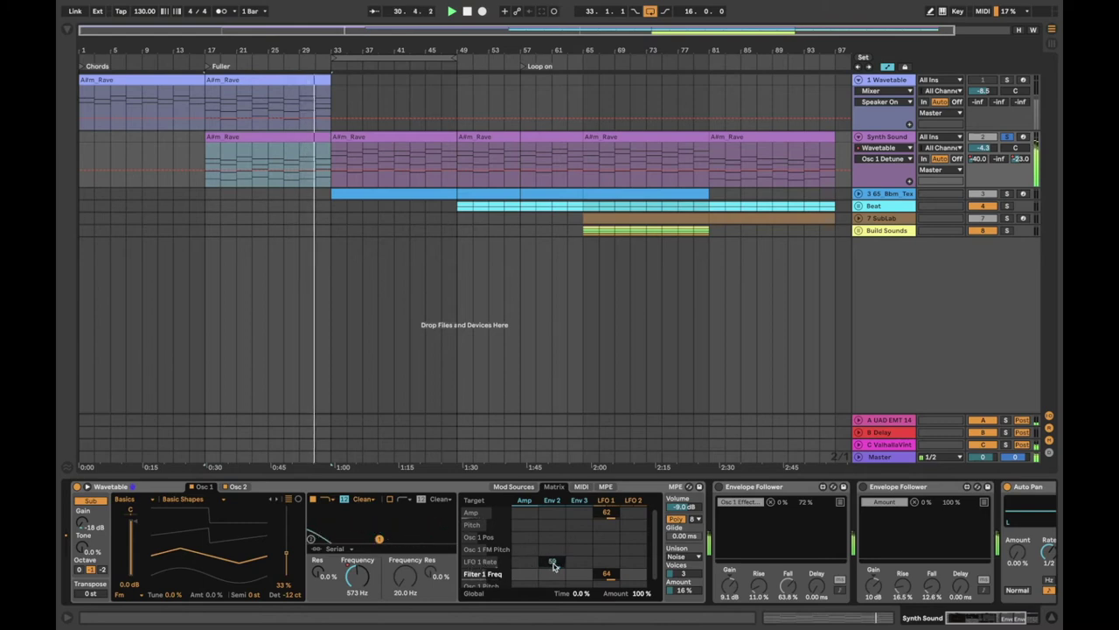
pyautogui.click(511, 486)
pyautogui.click(519, 498)
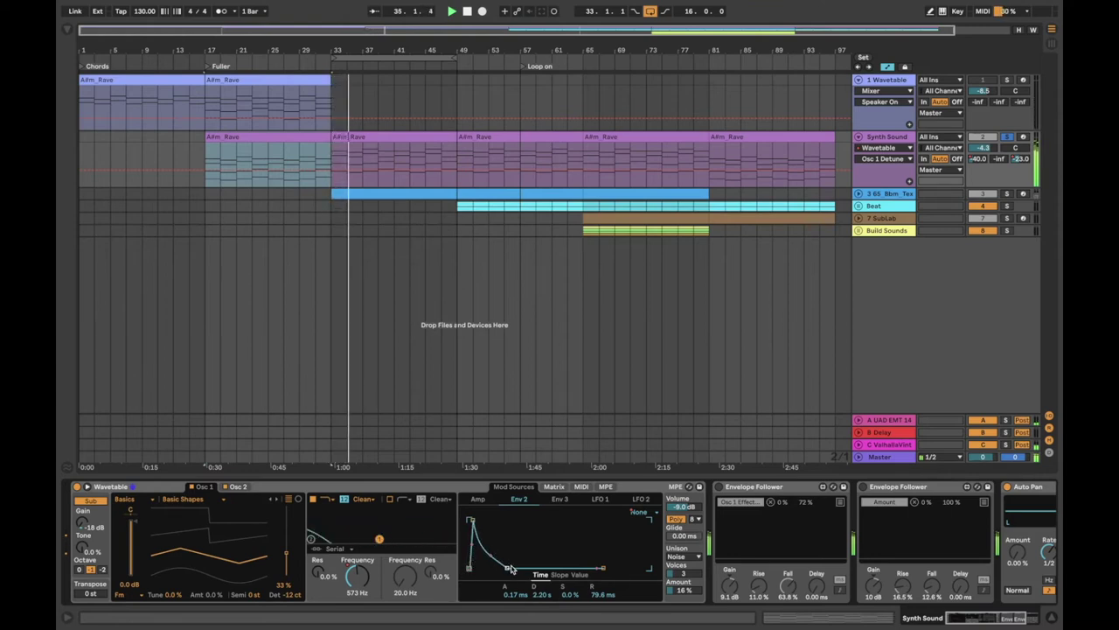
pyautogui.moveTo(470, 520); pyautogui.dragTo(497, 521)
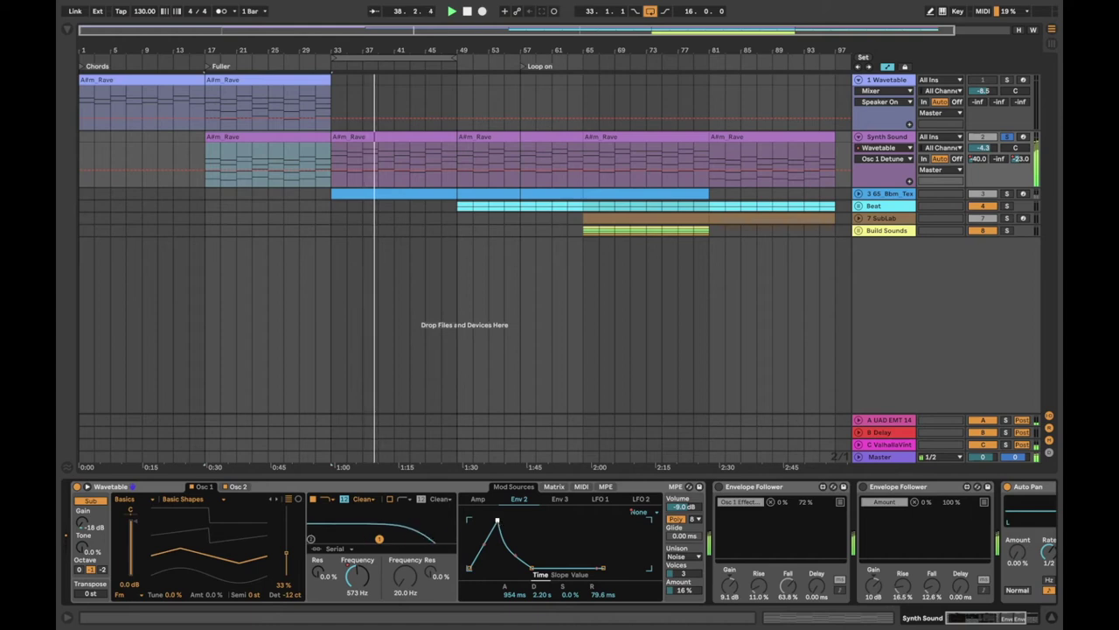
pyautogui.moveTo(496, 522); pyautogui.dragTo(518, 522)
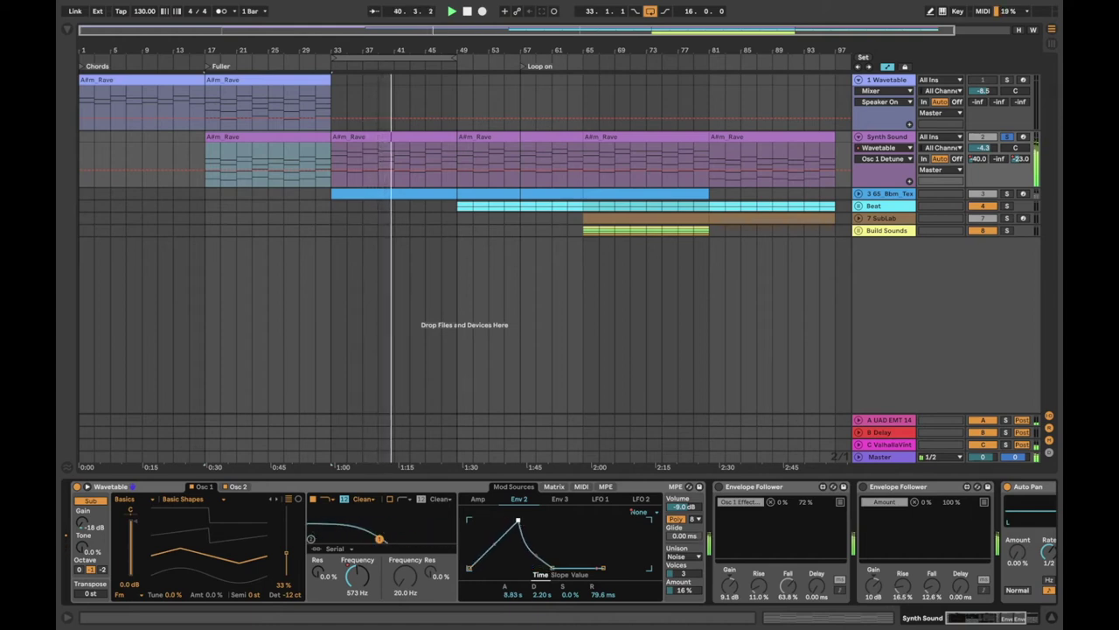
pyautogui.moveTo(517, 522); pyautogui.dragTo(473, 522)
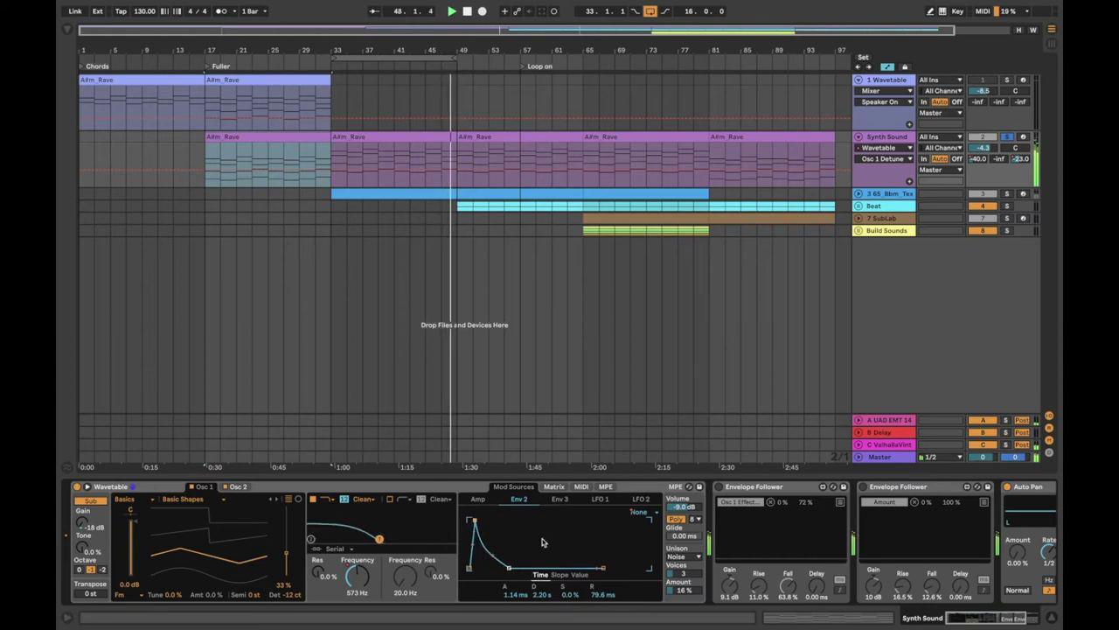
# Step: Show LFO 1's settings in Mod Sources and switch on the metronome
pyautogui.click(556, 487)
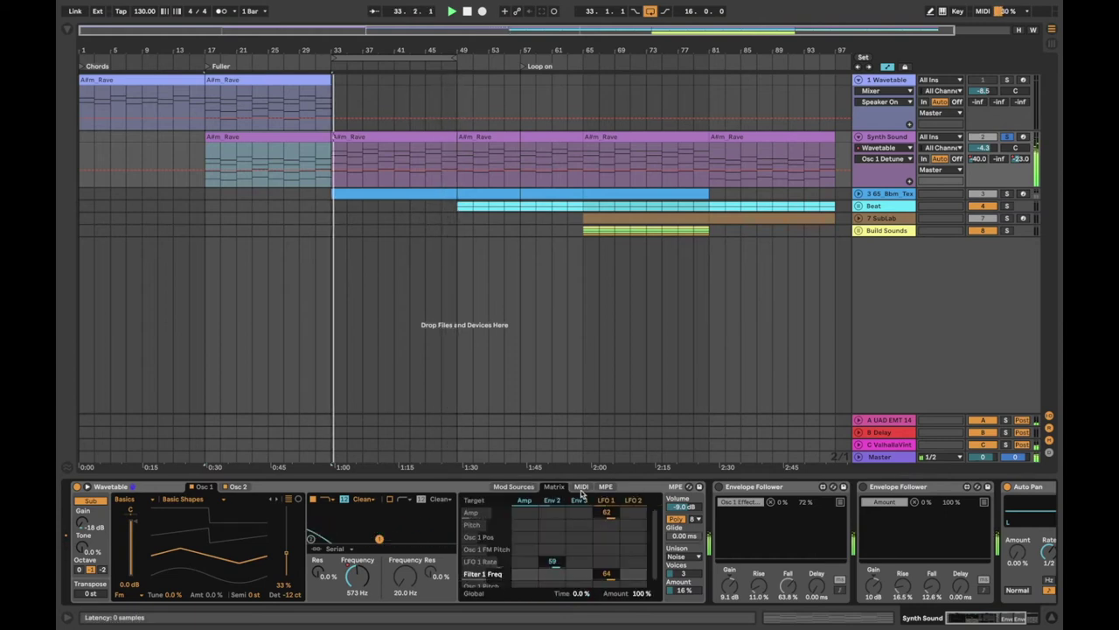
pyautogui.click(585, 504)
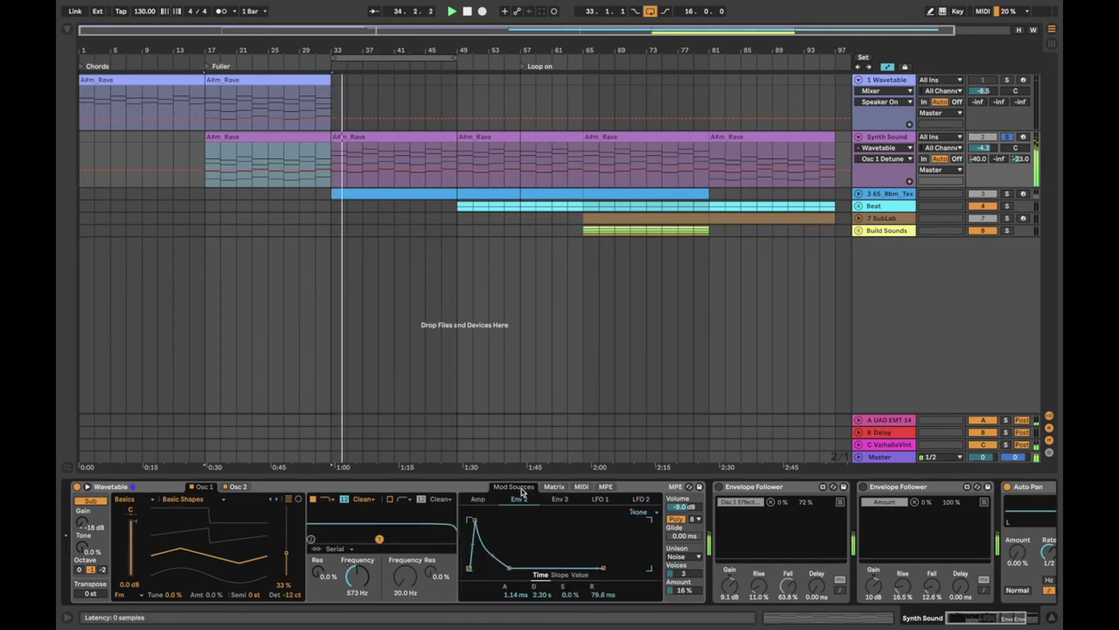
pyautogui.click(600, 498)
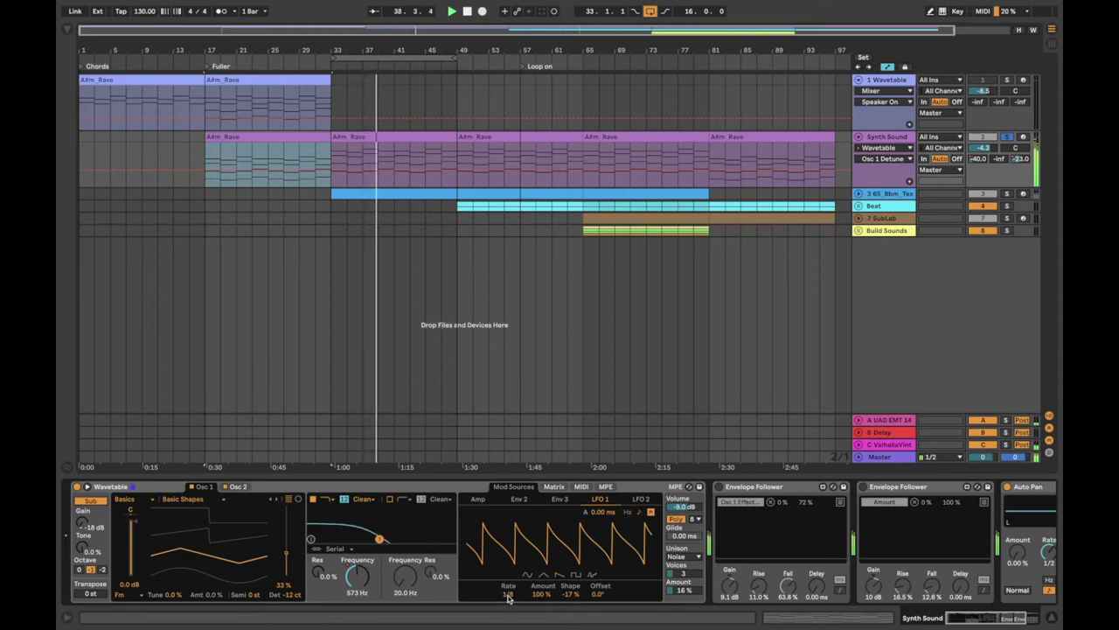
pyautogui.click(221, 11)
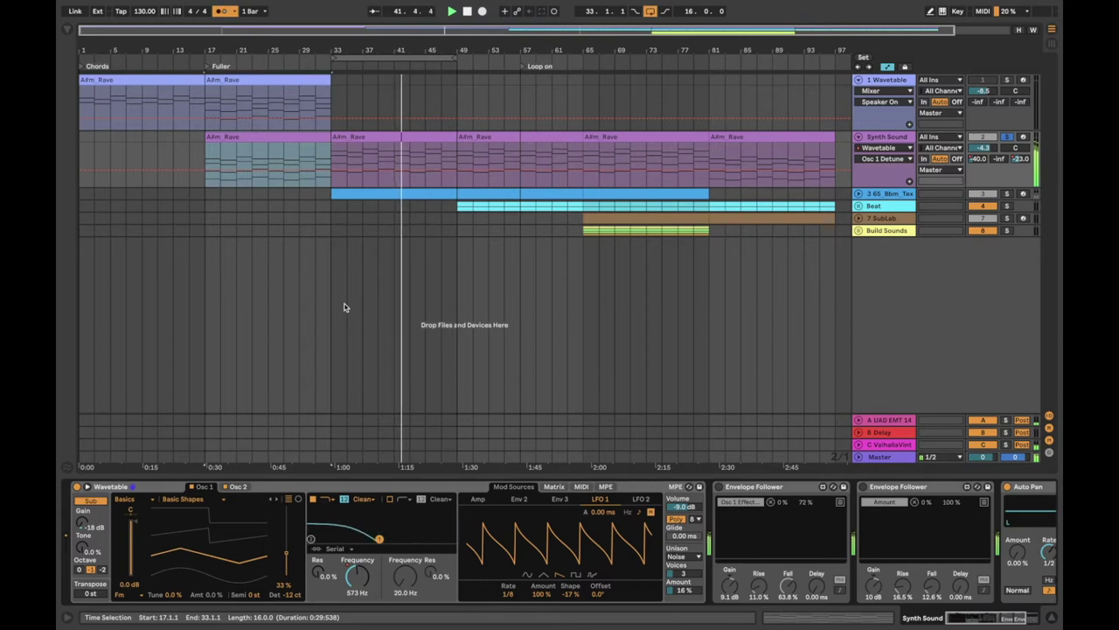
# Step: Try LFO 1 rates of 1/16 and 1/12, metronome off, then return to 1/8
pyautogui.click(507, 594)
pyautogui.press('Down')
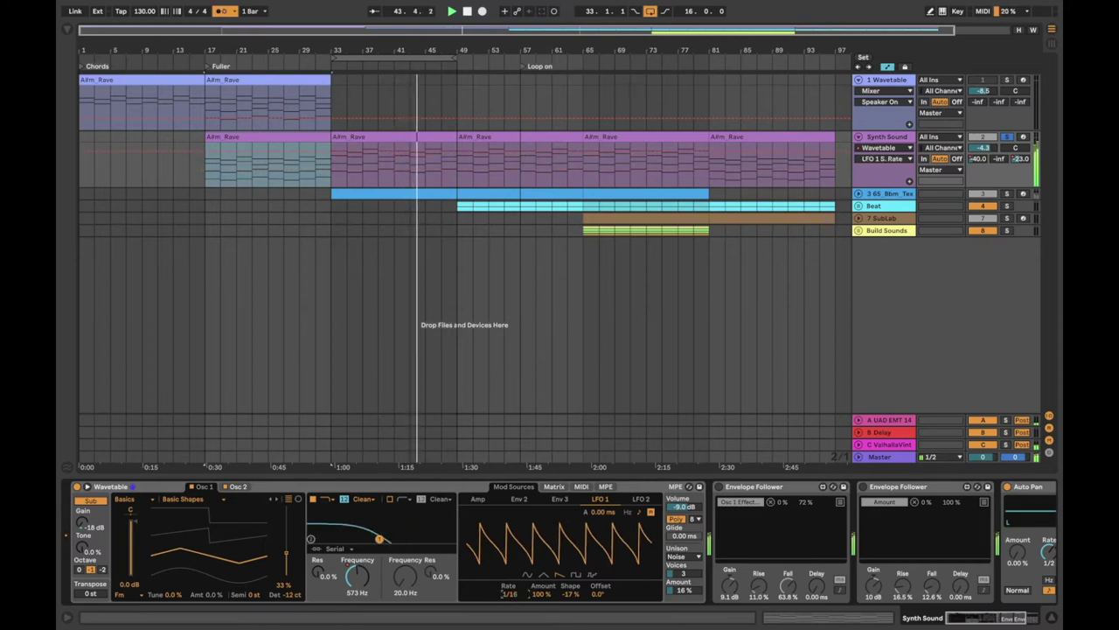
pyautogui.click(221, 11)
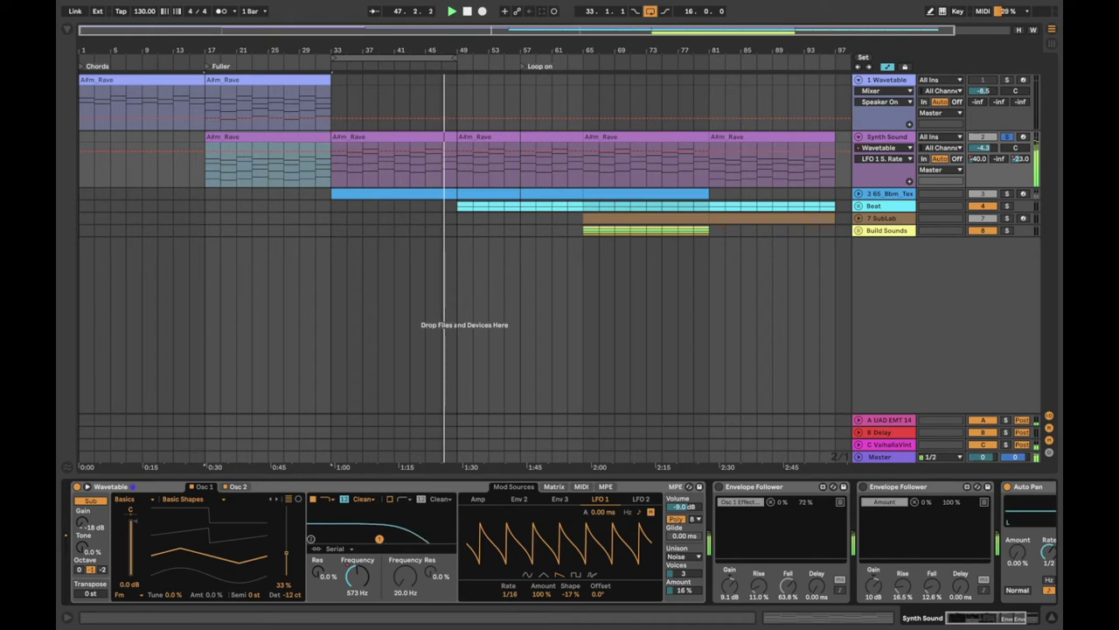
pyautogui.moveTo(508, 593); pyautogui.dragTo(508, 588)
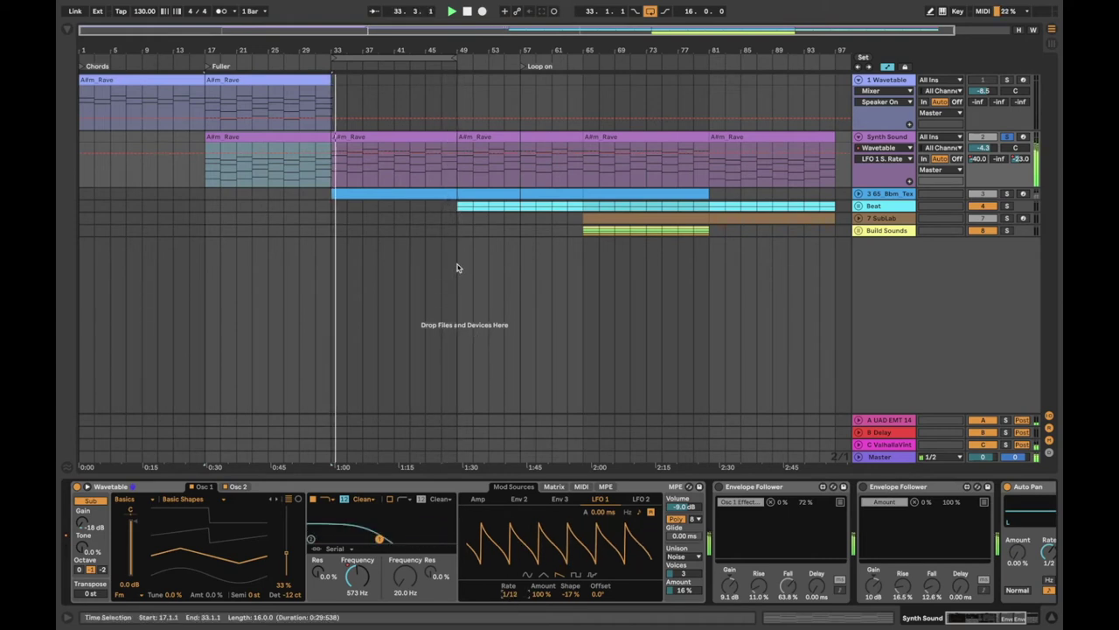
pyautogui.moveTo(511, 594); pyautogui.dragTo(510, 587)
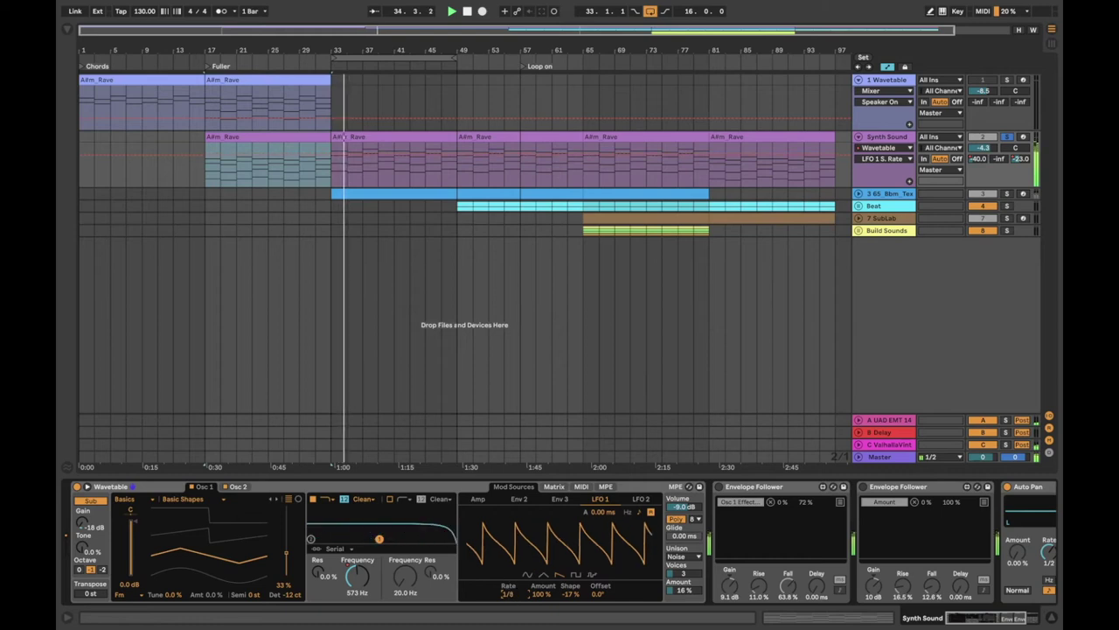
# Step: Zero out LFO 1's amp modulation, then bring it back up to 45
pyautogui.click(552, 487)
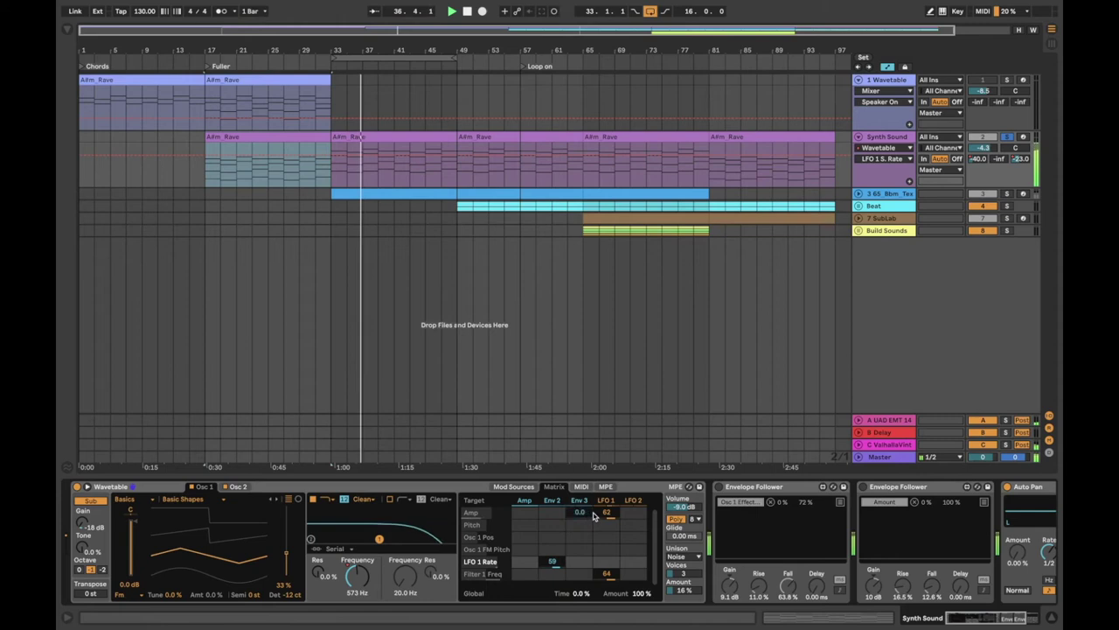
pyautogui.moveTo(607, 513); pyautogui.dragTo(606, 525)
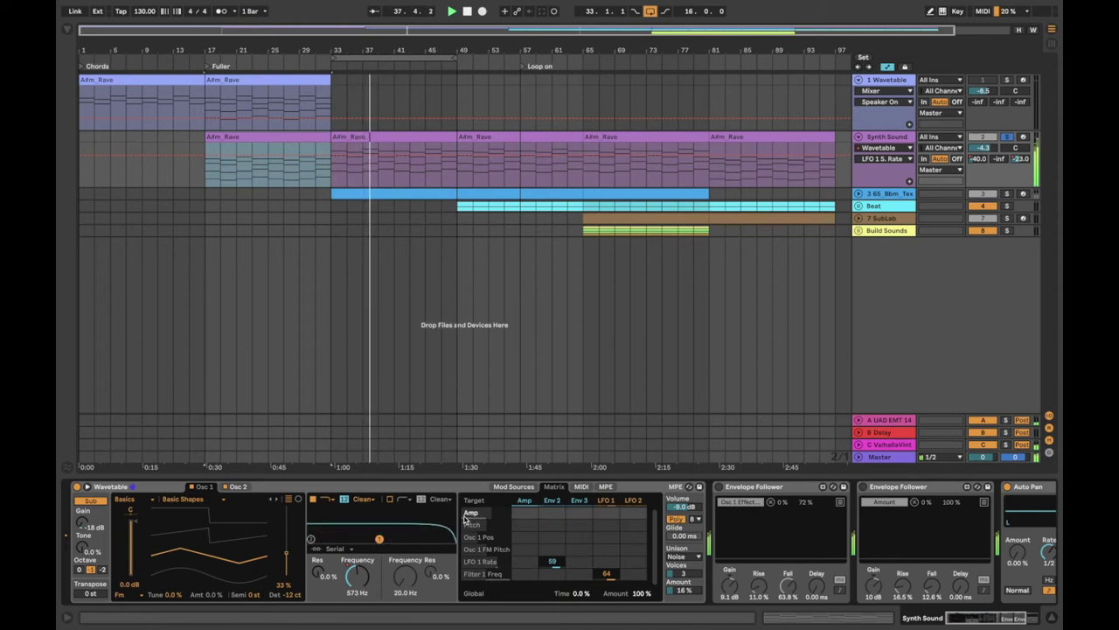
pyautogui.click(551, 523)
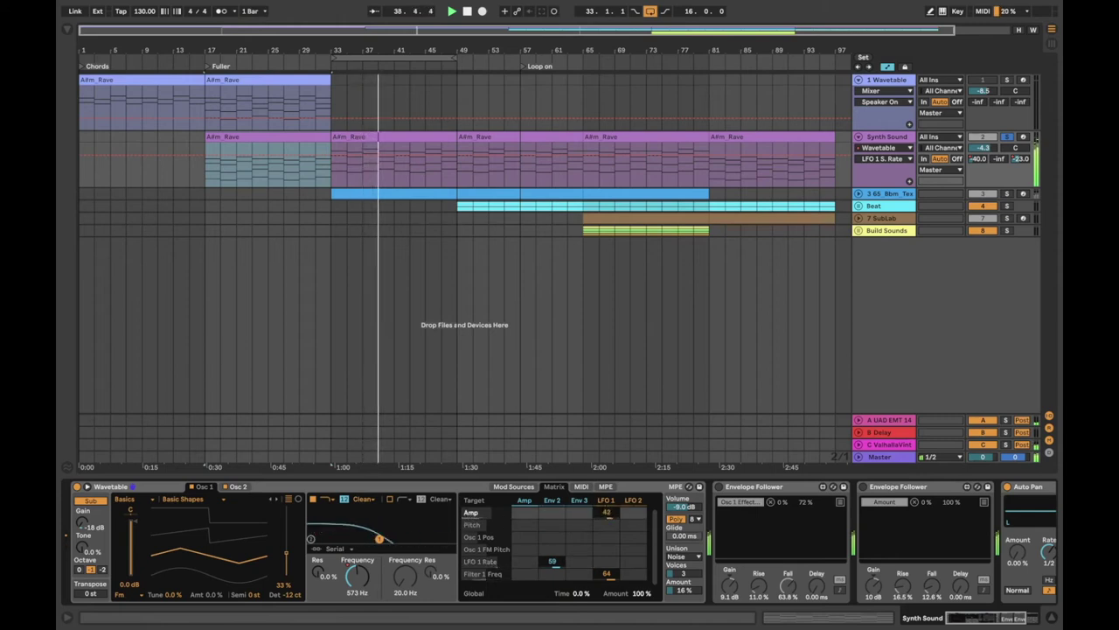
pyautogui.moveTo(607, 512); pyautogui.dragTo(606, 499)
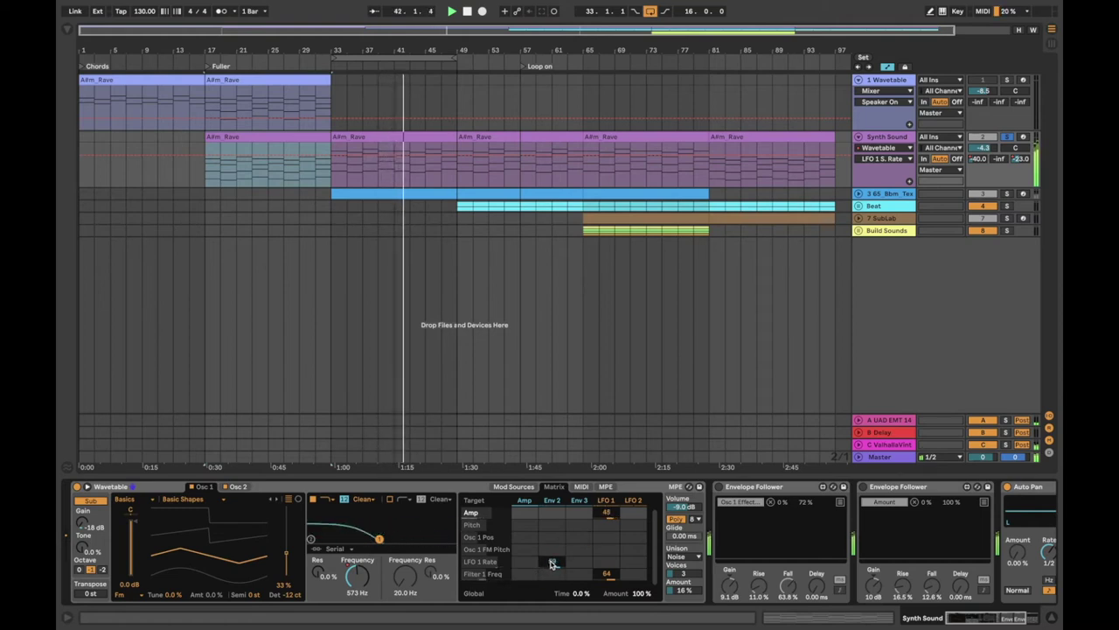
# Step: Set Env 2's modulation of the LFO 1 rate to 78, then recheck LFO 1
pyautogui.moveTo(551, 563); pyautogui.dragTo(551, 531)
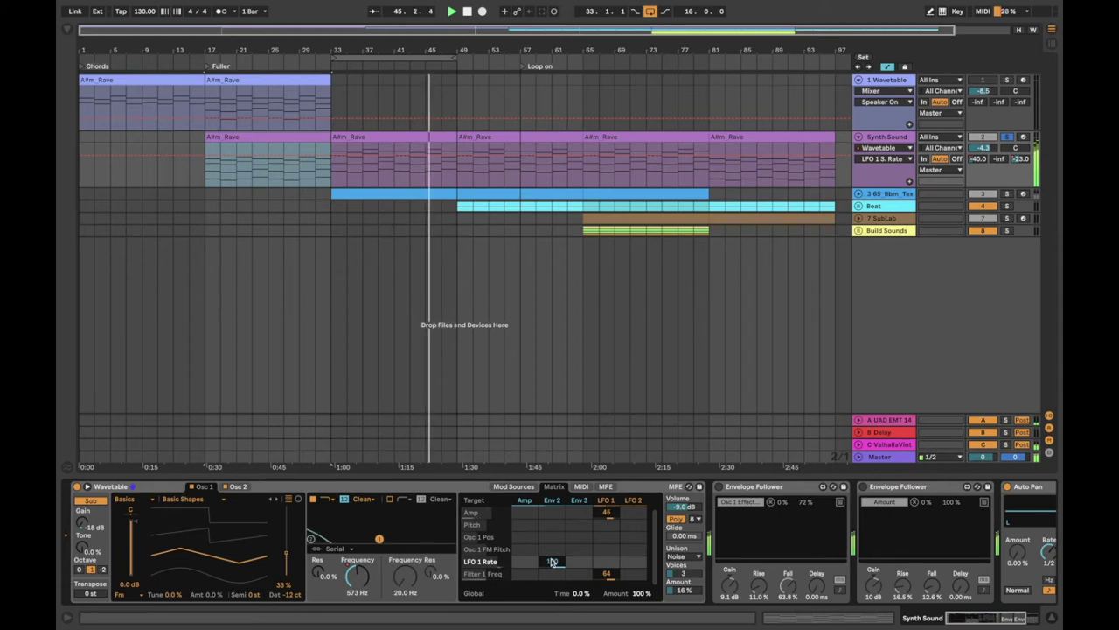
pyautogui.moveTo(552, 560); pyautogui.dragTo(552, 578)
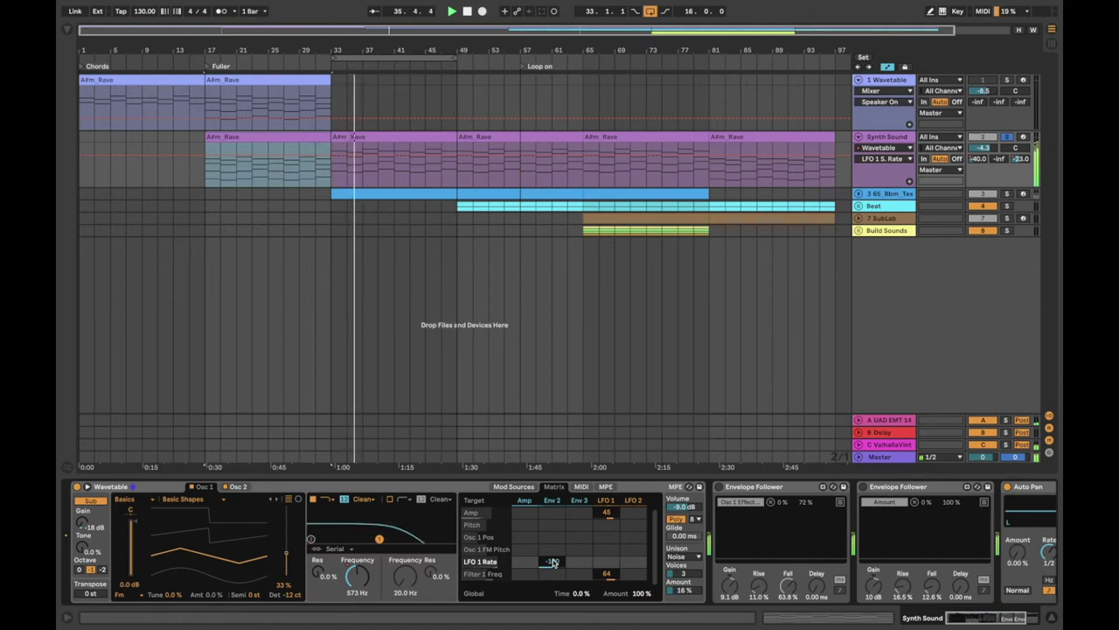
pyautogui.moveTo(553, 563); pyautogui.dragTo(553, 542)
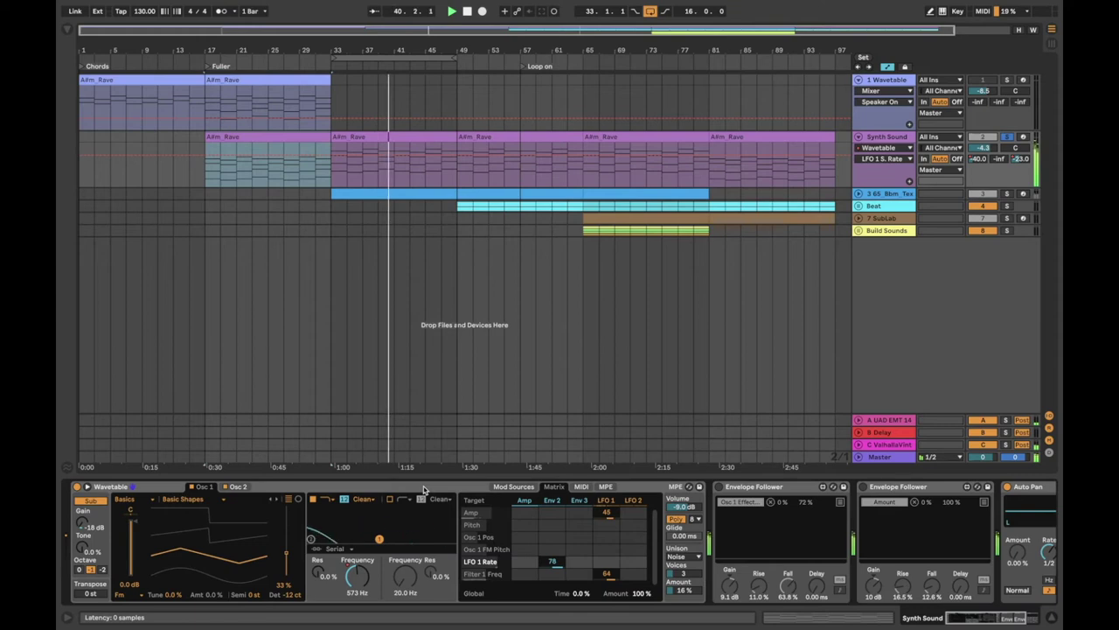
pyautogui.click(522, 485)
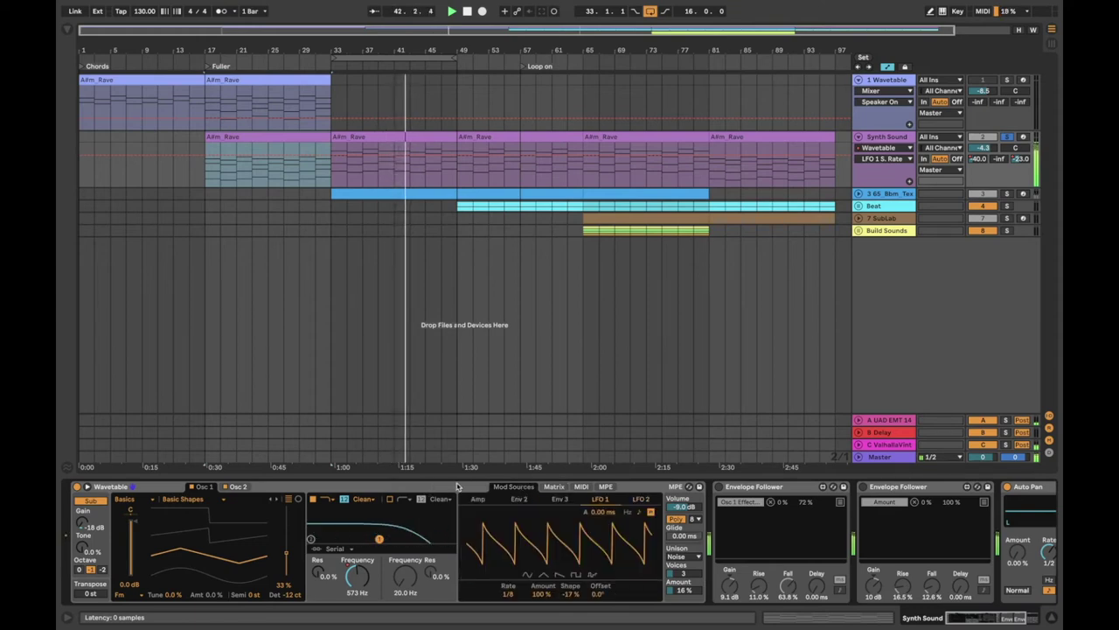
pyautogui.click(552, 487)
# Step: Select the Envelope Follower, keep Osc 1 in Fm mode, and add Osc 1 FM Amt as target
pyautogui.click(724, 486)
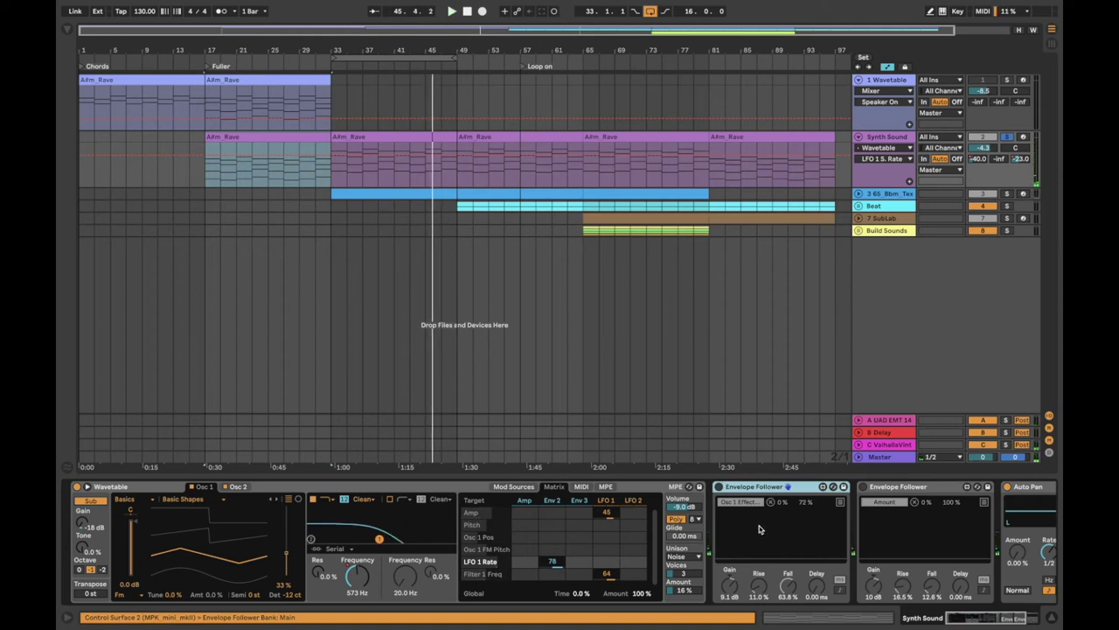
pyautogui.click(719, 489)
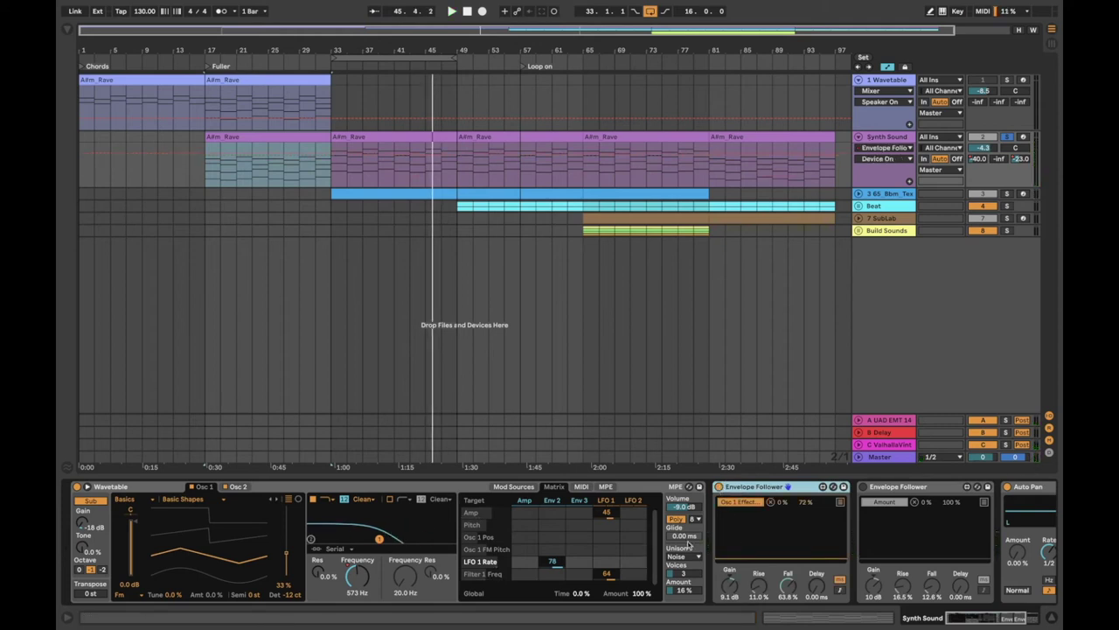
pyautogui.press('space')
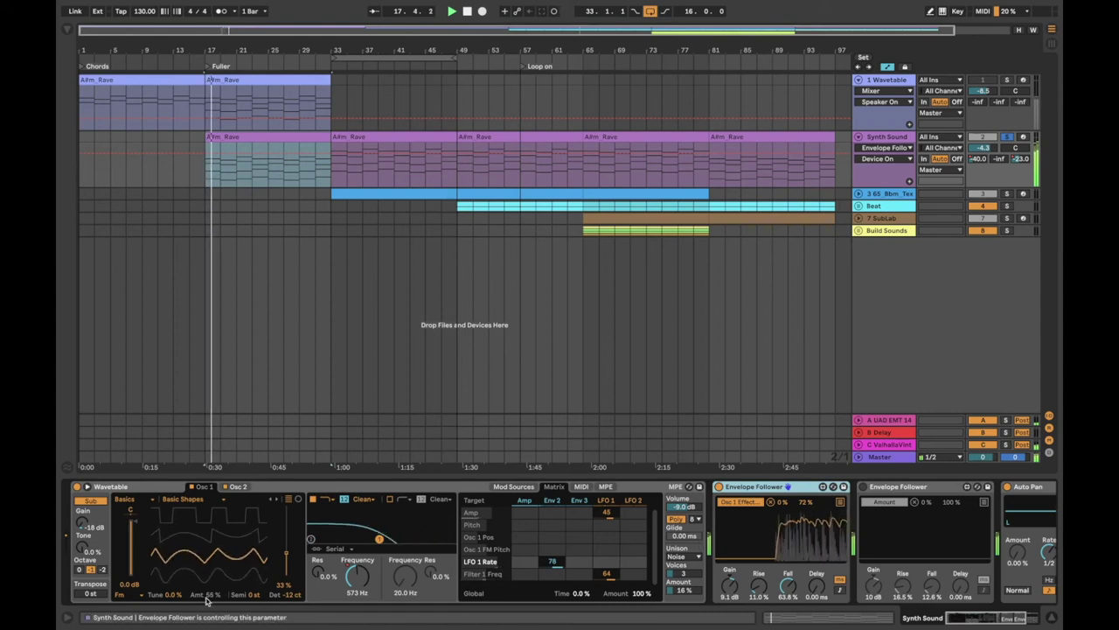
pyautogui.click(120, 595)
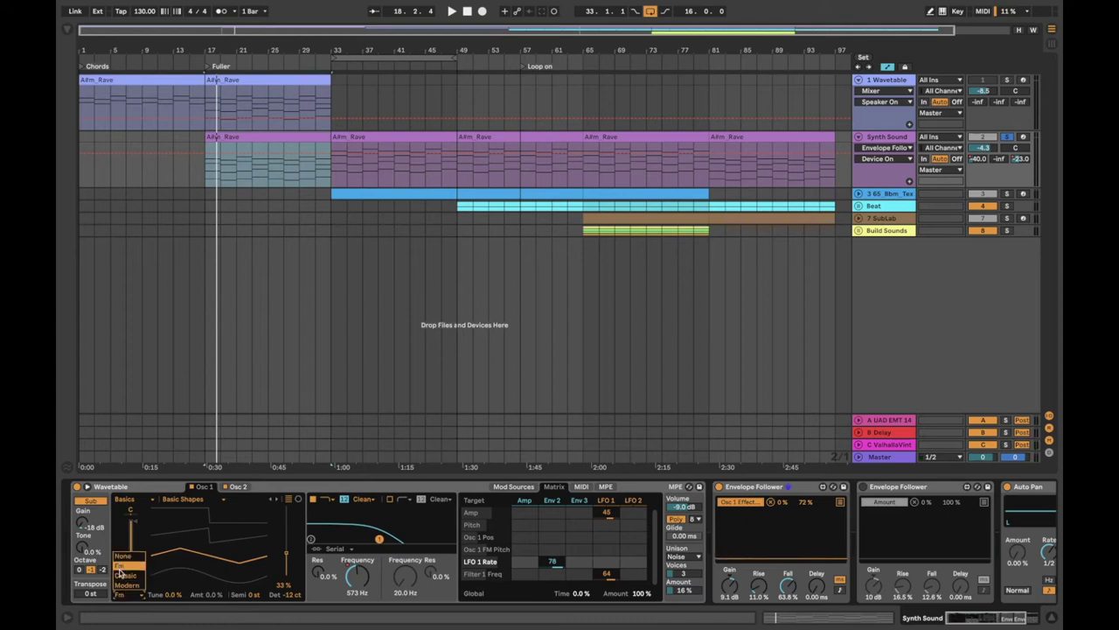
pyautogui.click(120, 537)
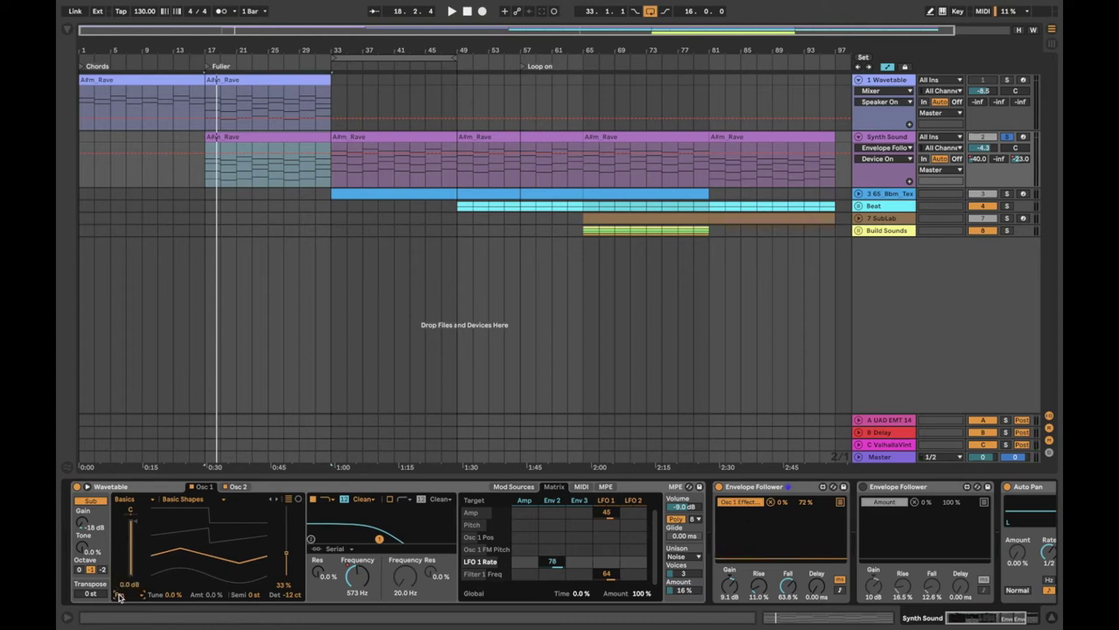
pyautogui.click(121, 596)
pyautogui.click(128, 568)
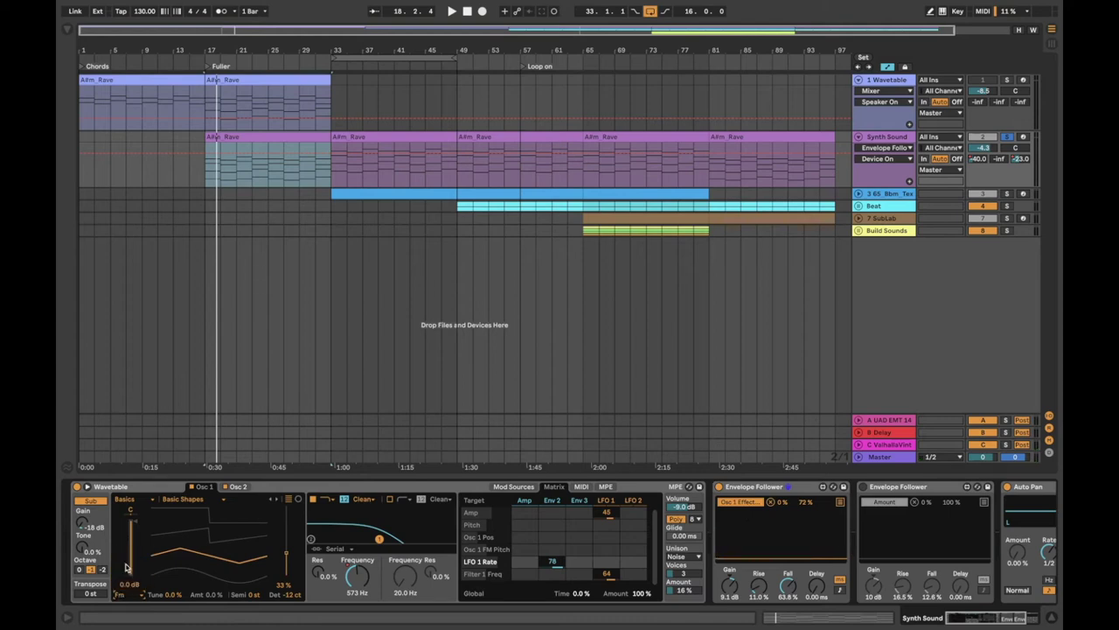
pyautogui.click(210, 596)
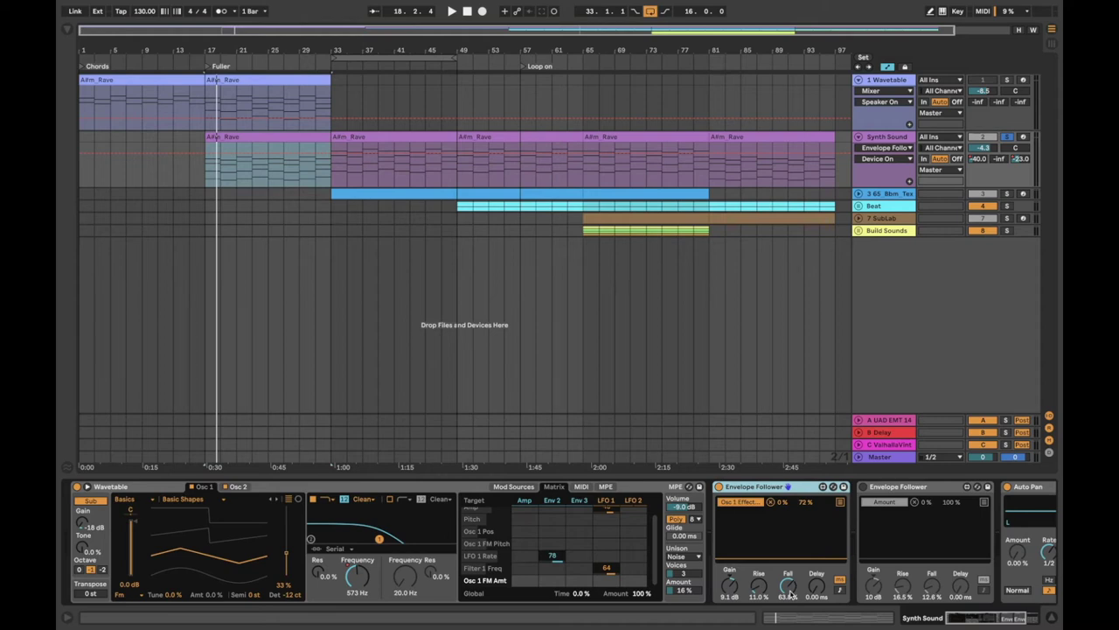
# Step: Set the Envelope Follower's Rise to 8.66% and Fall to 62.2% while playing from bar 17
pyautogui.press('space')
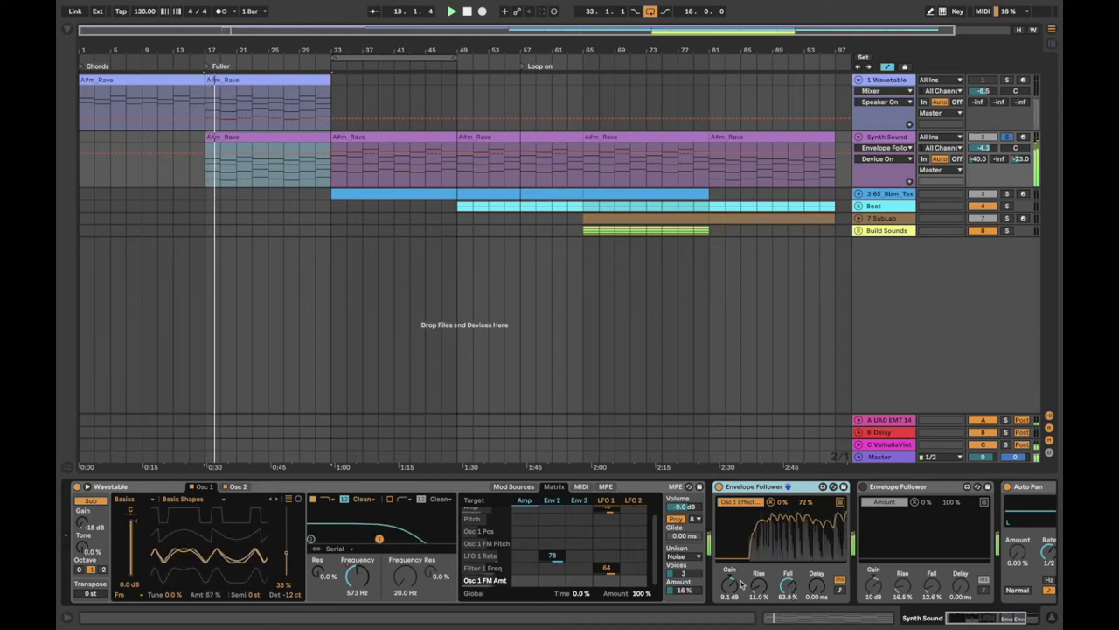
pyautogui.moveTo(756, 598); pyautogui.dragTo(787, 597)
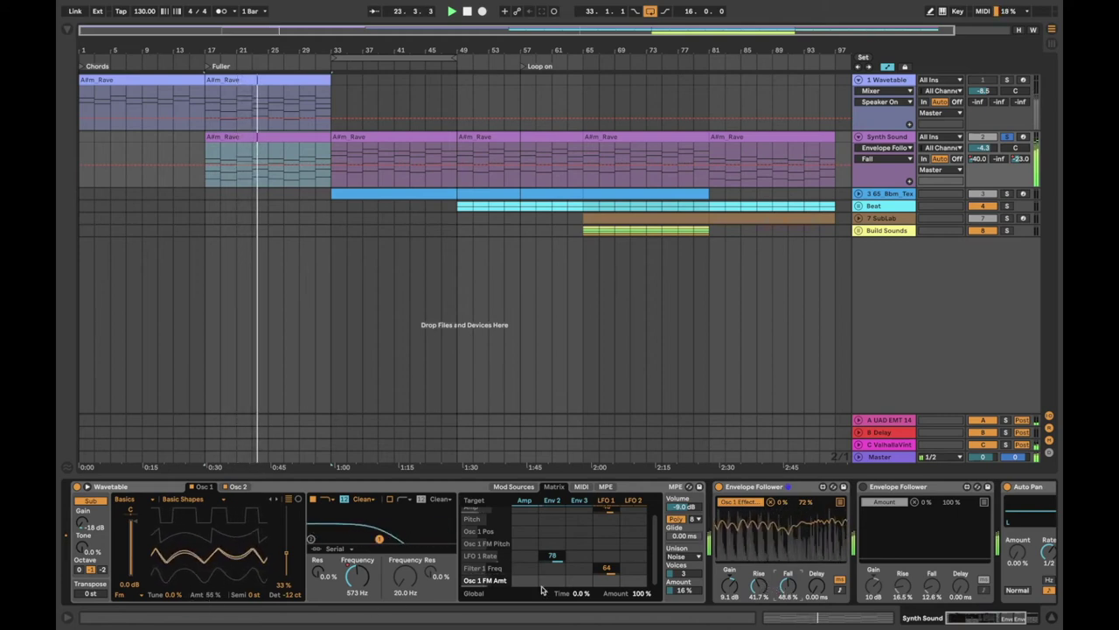
pyautogui.moveTo(759, 584); pyautogui.dragTo(781, 577)
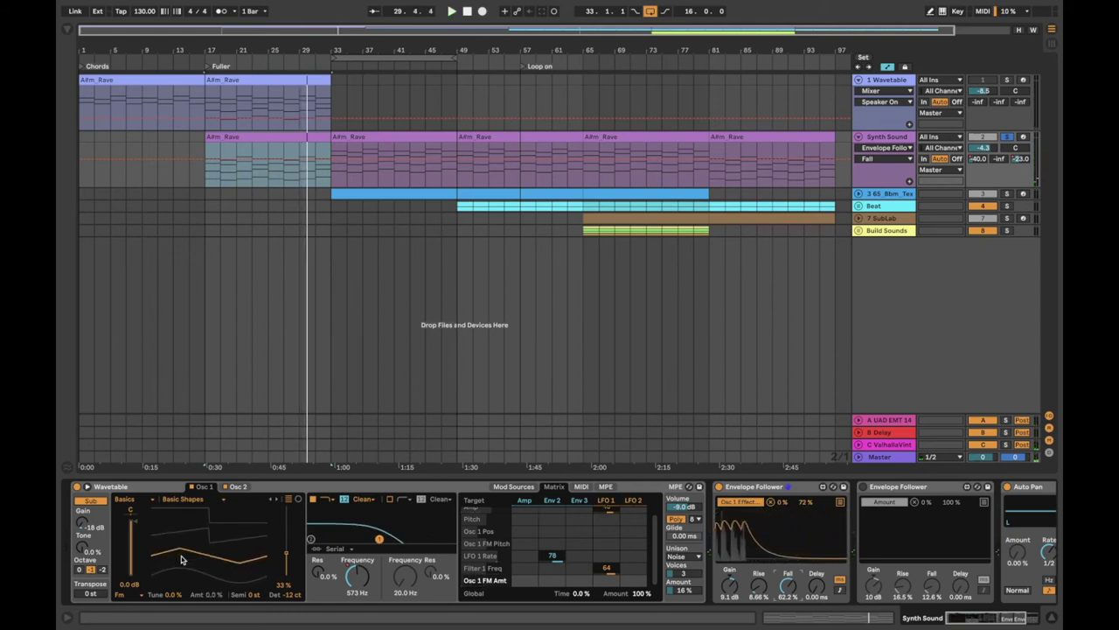
pyautogui.hscroll(5, 713, 503)
# Step: Turn on the second Envelope Follower driving Auto Pan's Amount and play from bar 17
pyautogui.click(714, 487)
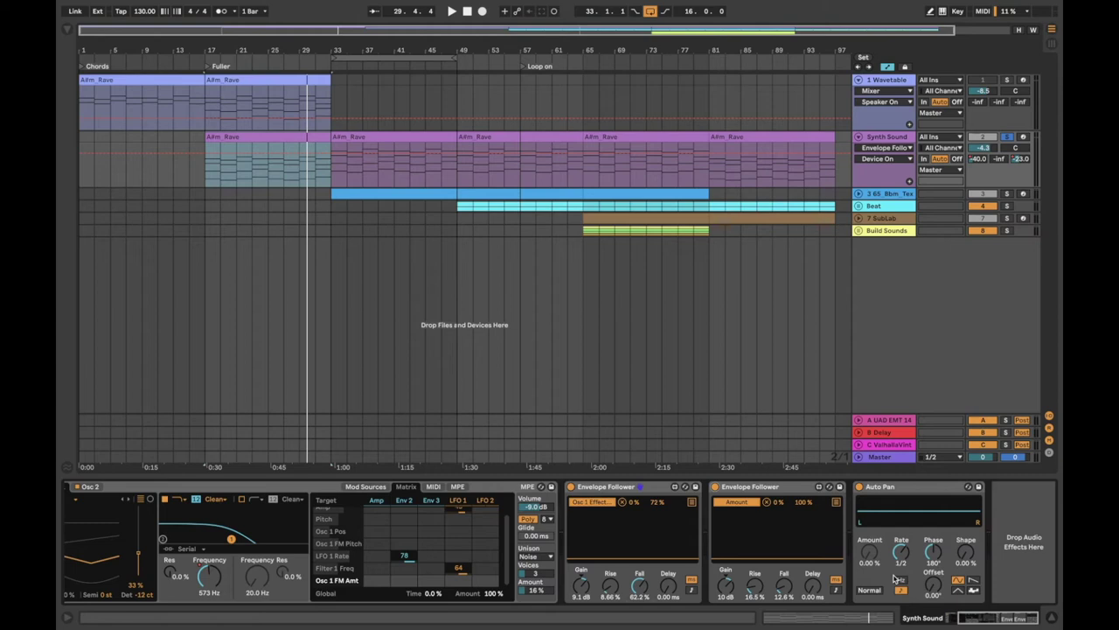
pyautogui.click(785, 489)
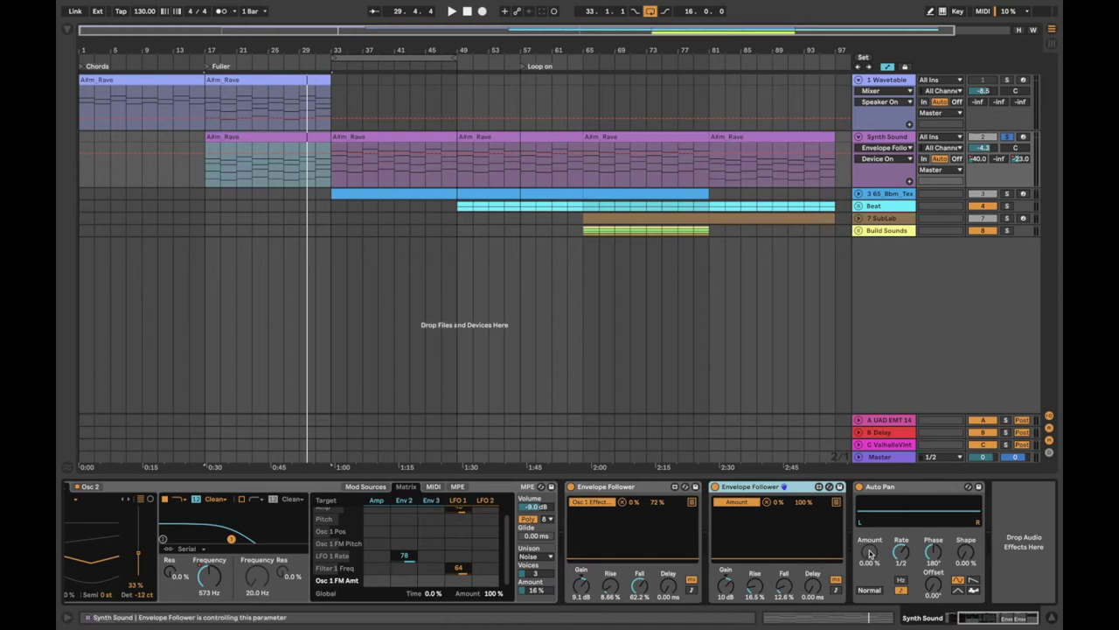
pyautogui.press('space')
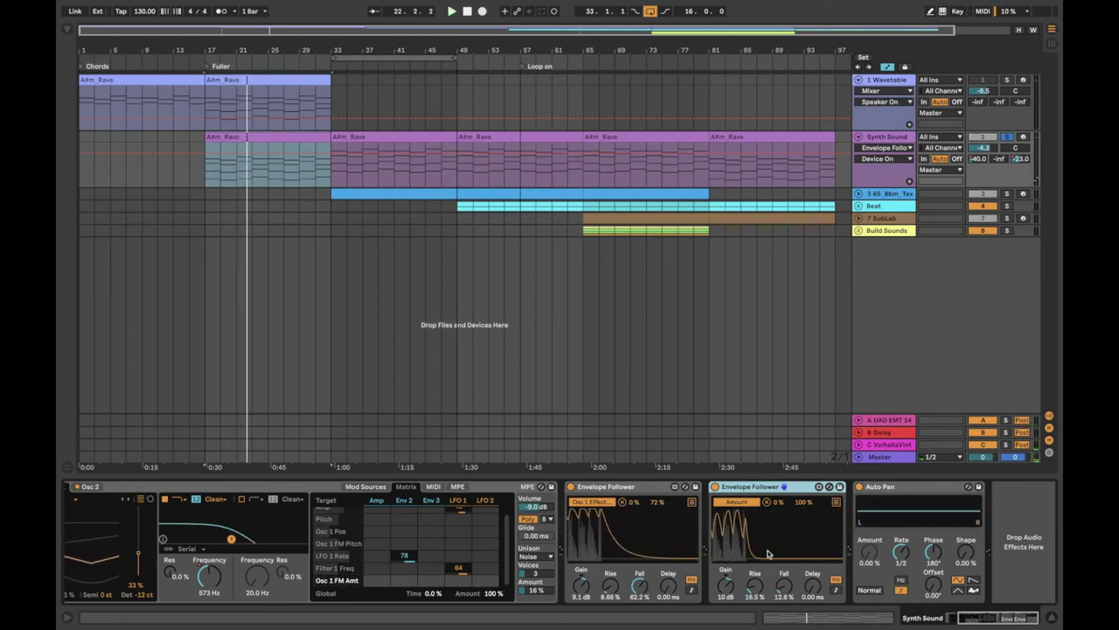
# Step: Play the A#m_Rave clip from bar 33 to audition the synth
pyautogui.hscroll(-4, 768, 554)
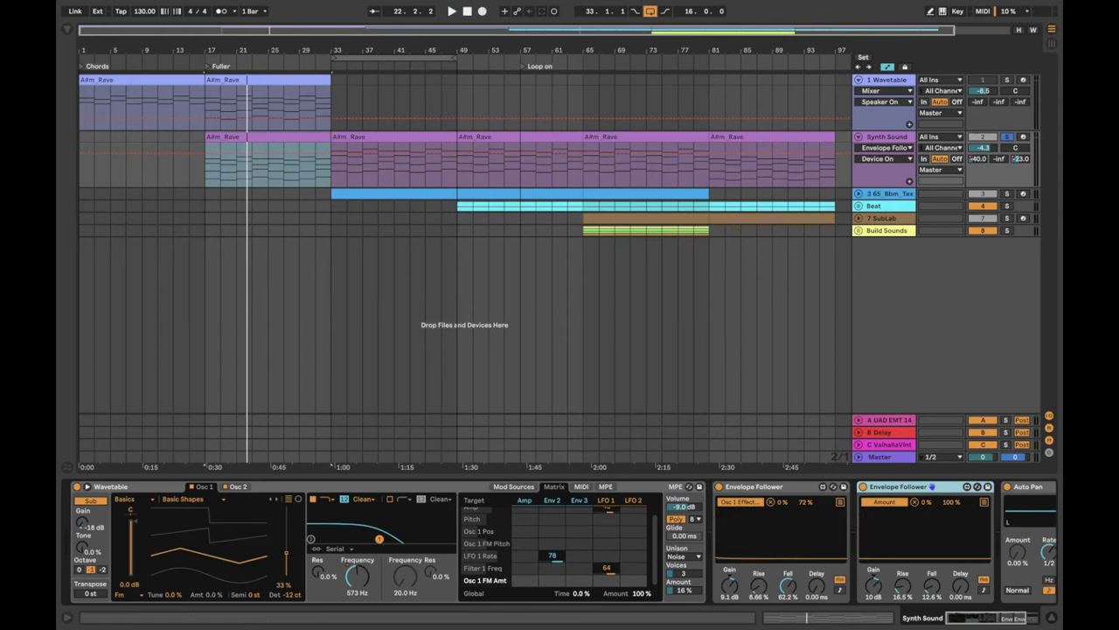
pyautogui.click(388, 139)
pyautogui.press('space')
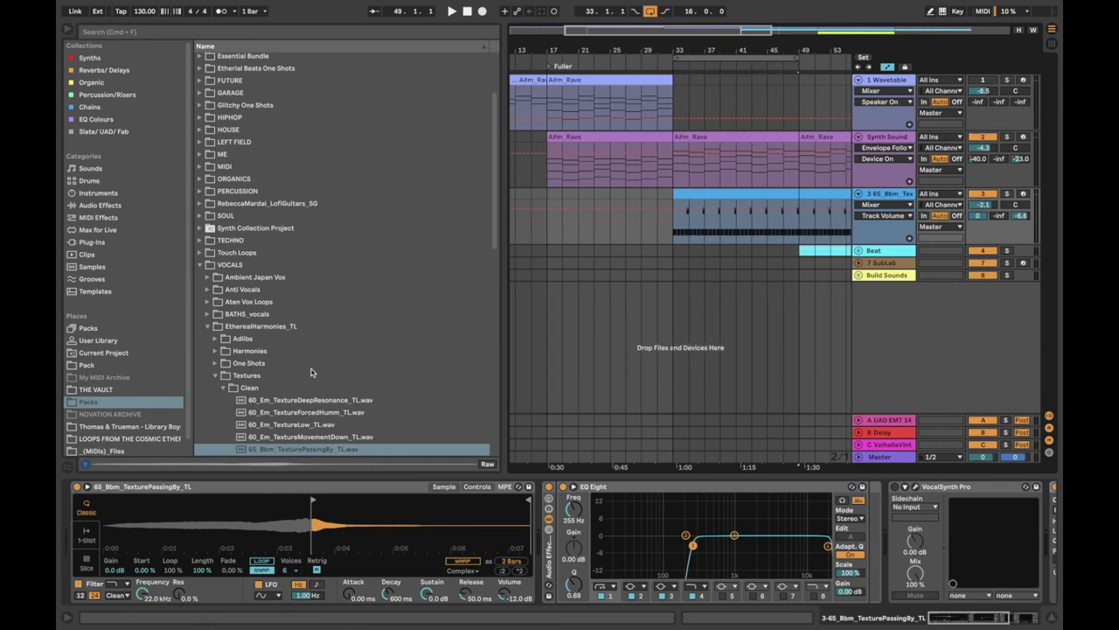
# Step: Start playback from a new arrangement position and show the texture track's devices
pyautogui.scroll(-10, 298, 308)
pyautogui.scroll(8, 299, 308)
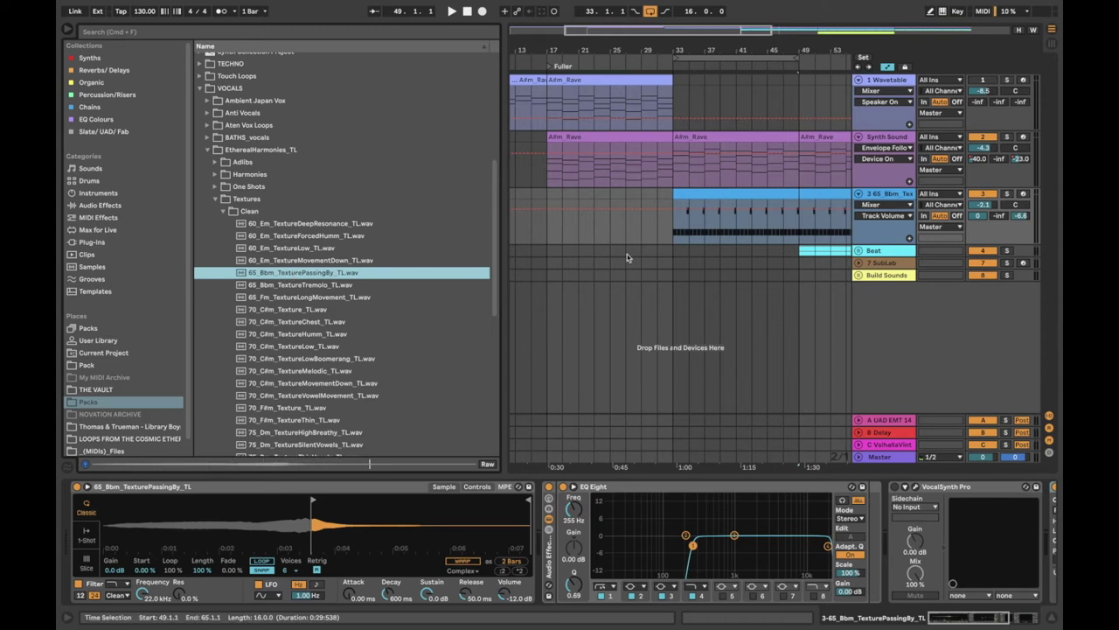
pyautogui.click(601, 284)
pyautogui.press('space')
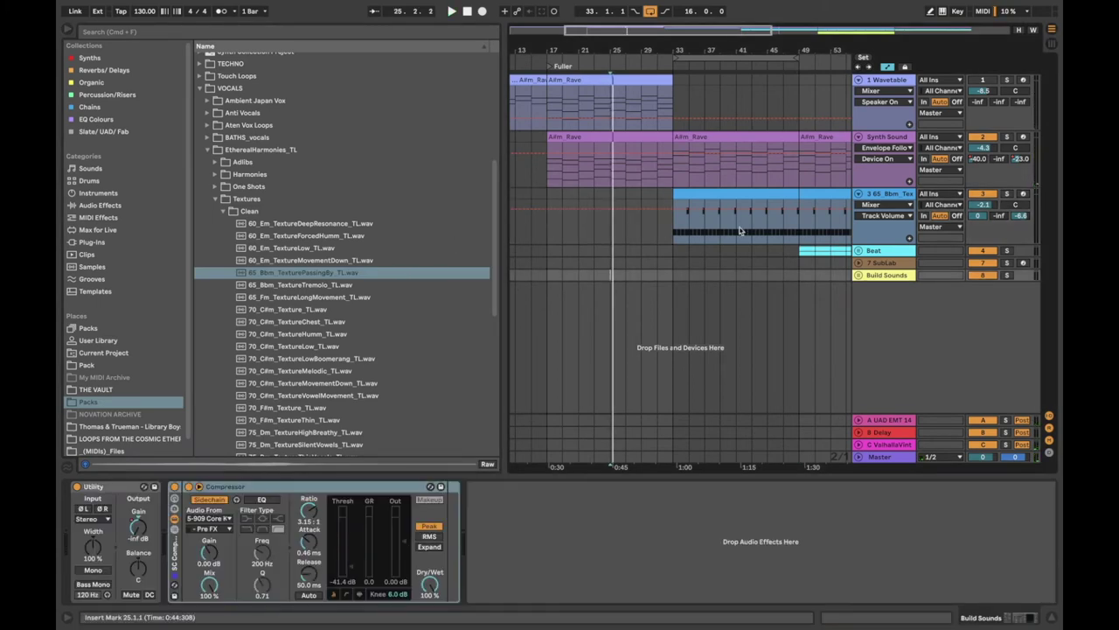
pyautogui.click(880, 196)
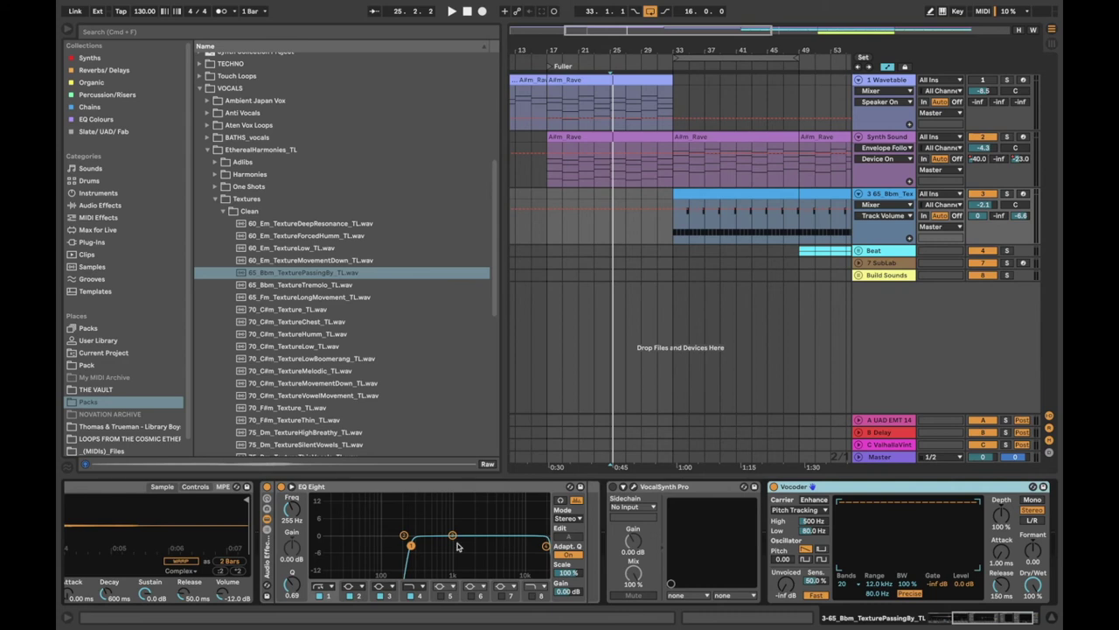
# Step: Open the texture clip's MIDI notes and select all its repeating C3 notes
pyautogui.hscroll(-5, 438, 549)
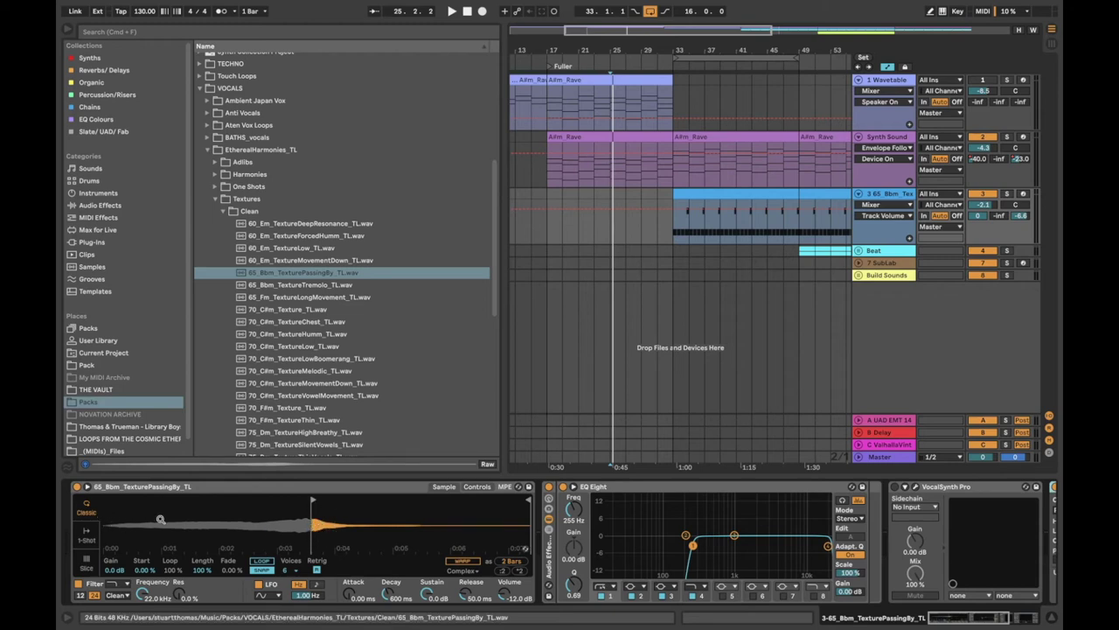
pyautogui.doubleClick(696, 222)
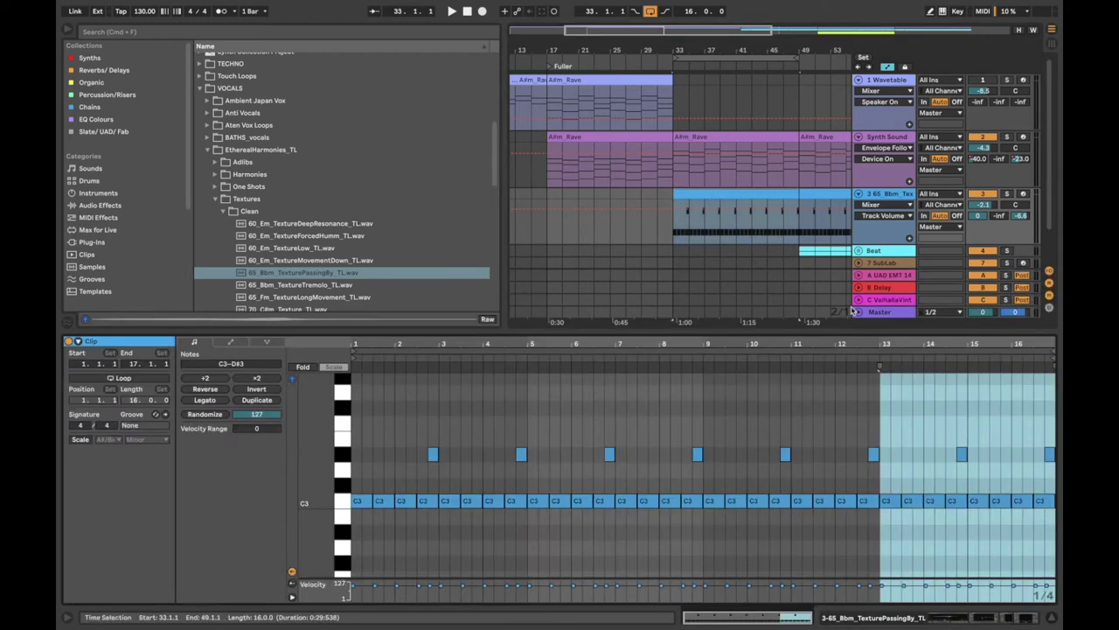
pyautogui.click(345, 504)
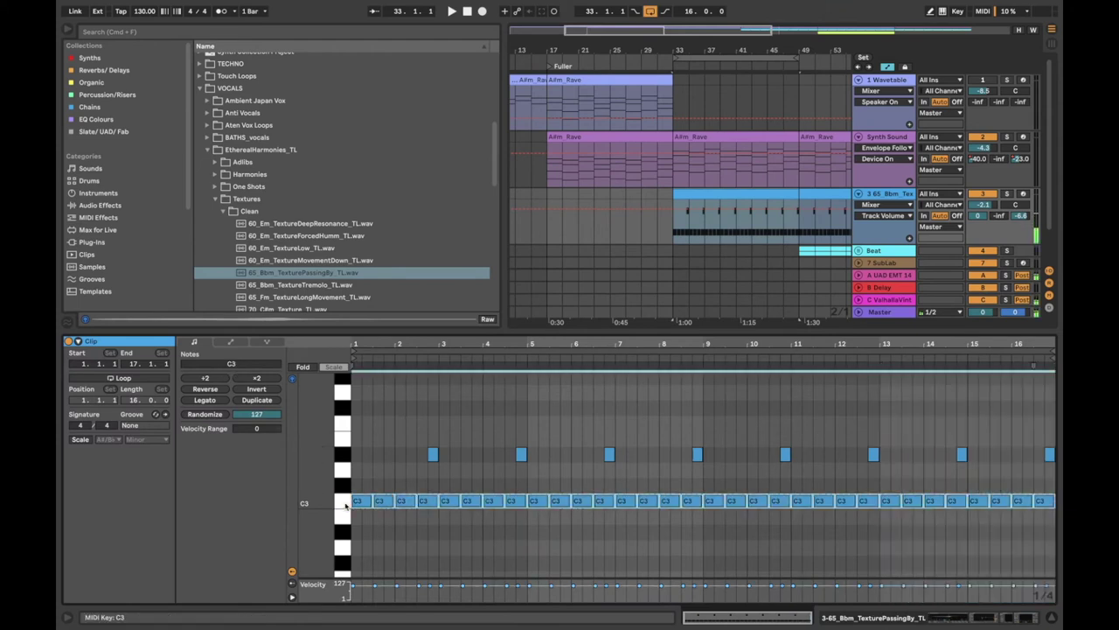
pyautogui.click(882, 194)
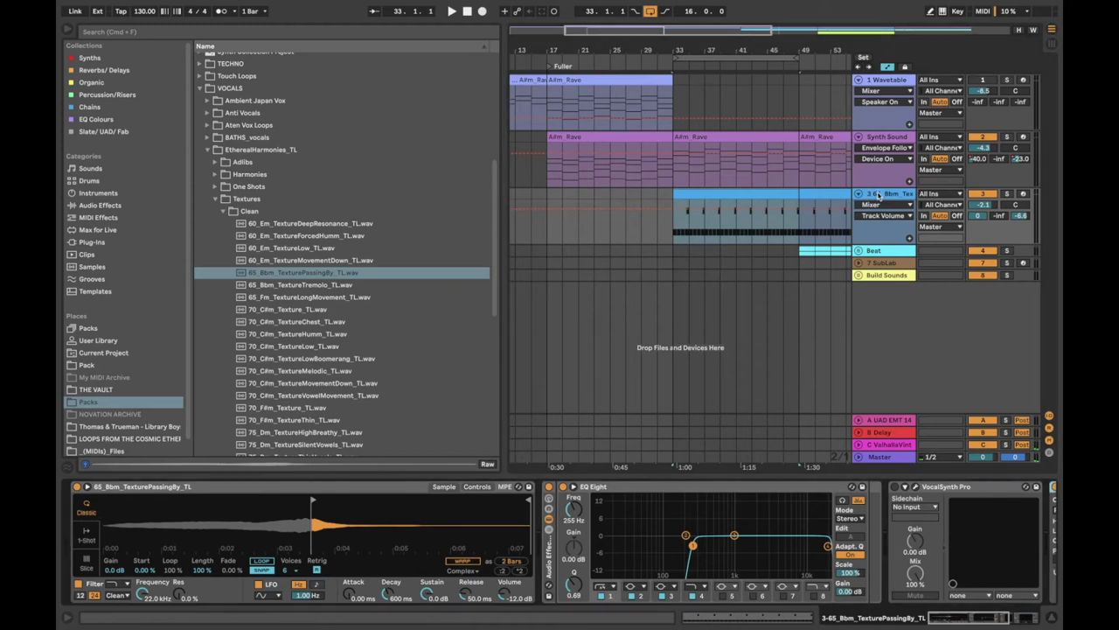
pyautogui.hotkey('shift', 'Tab')
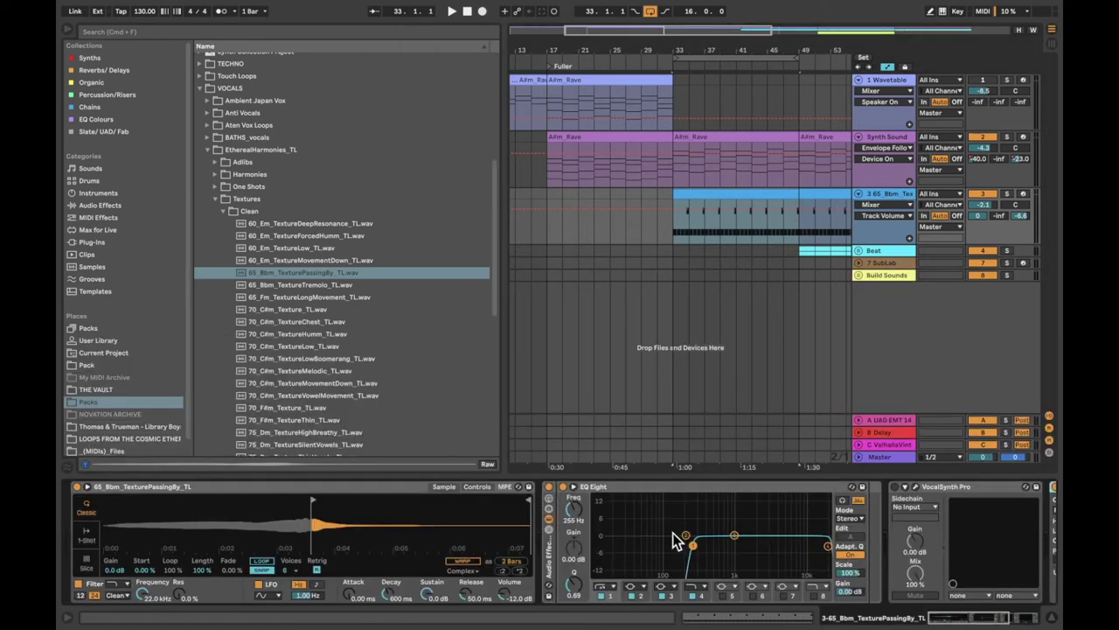
# Step: Move the Vocoder ahead of VocalSynth Pro, keeping Pitch Tracking as its carrier
pyautogui.hscroll(5, 673, 532)
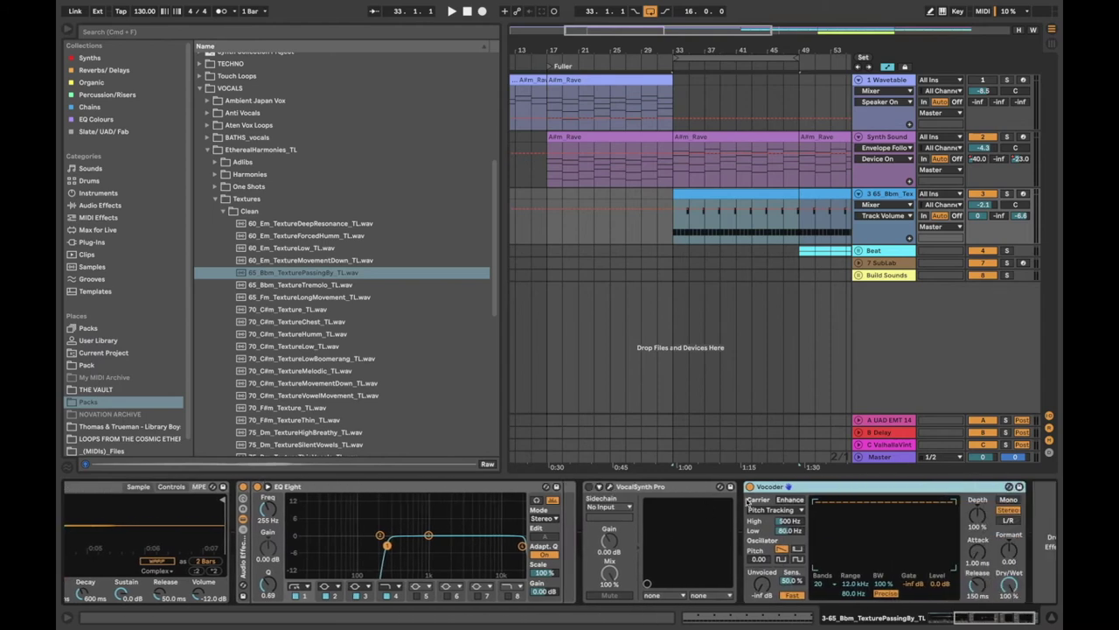
pyautogui.moveTo(646, 492); pyautogui.dragTo(637, 492)
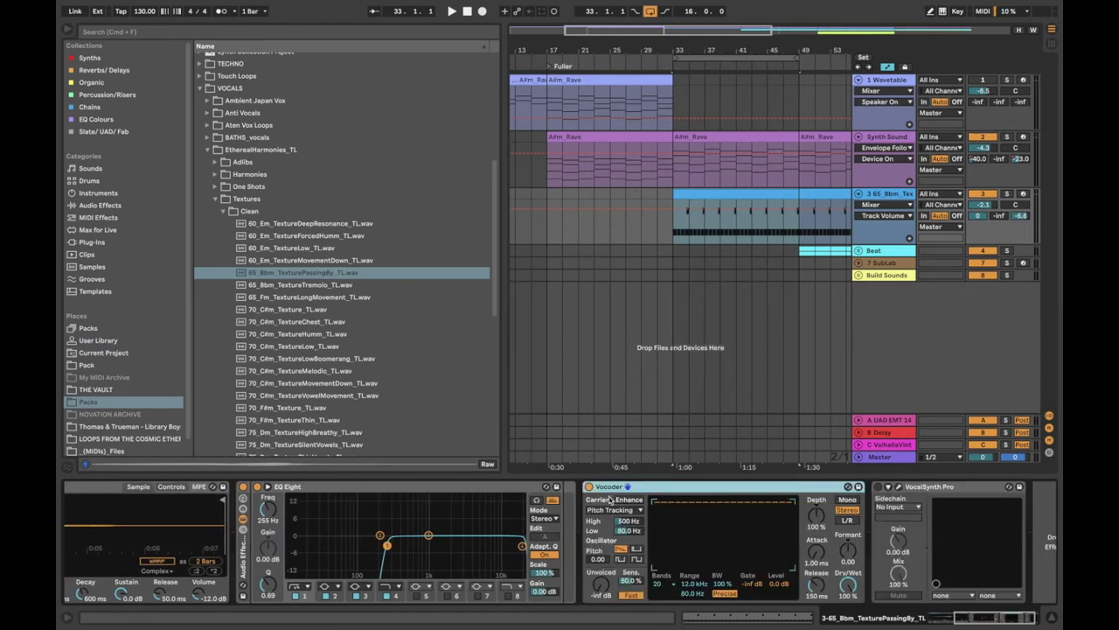
pyautogui.click(612, 509)
pyautogui.click(619, 551)
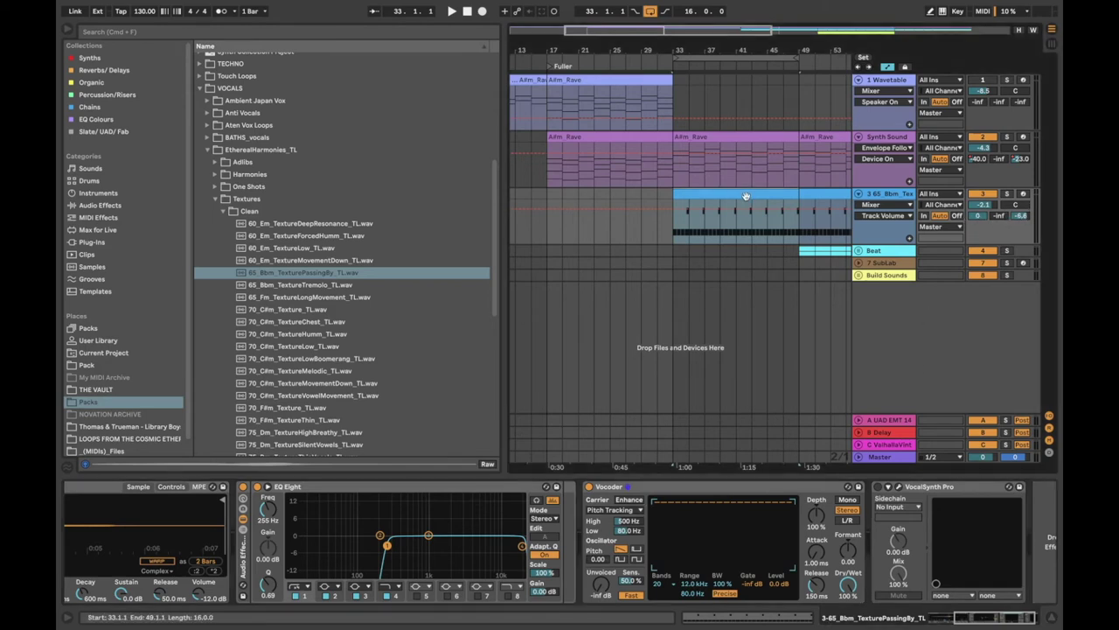
# Step: Solo the texture track and audition it from bar 33 with the Vocoder switched on
pyautogui.click(1007, 194)
pyautogui.press('space')
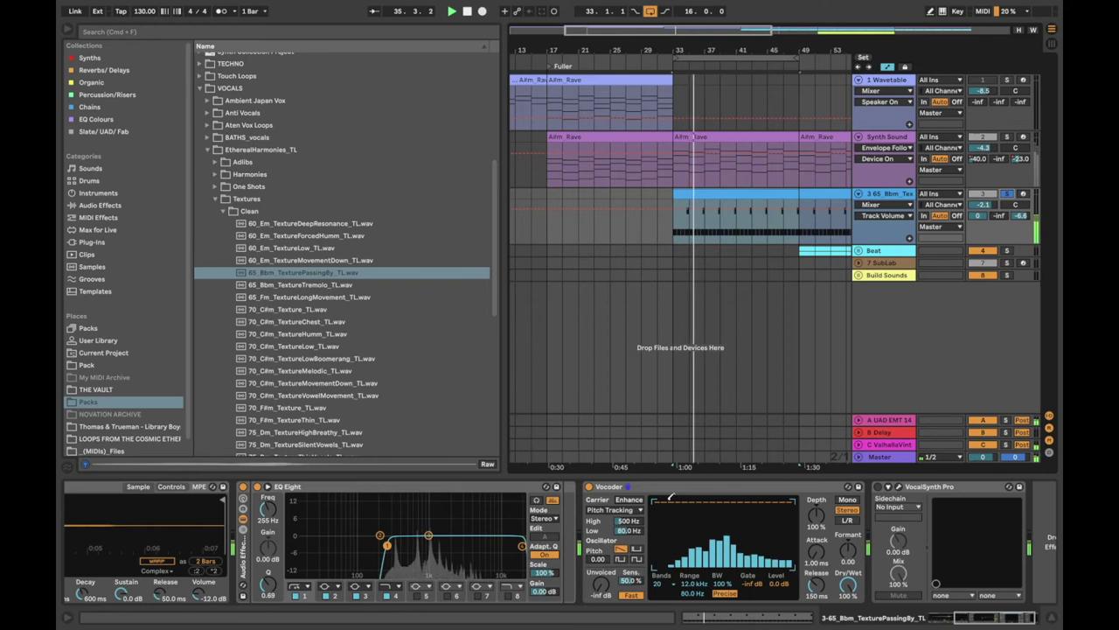
pyautogui.click(624, 376)
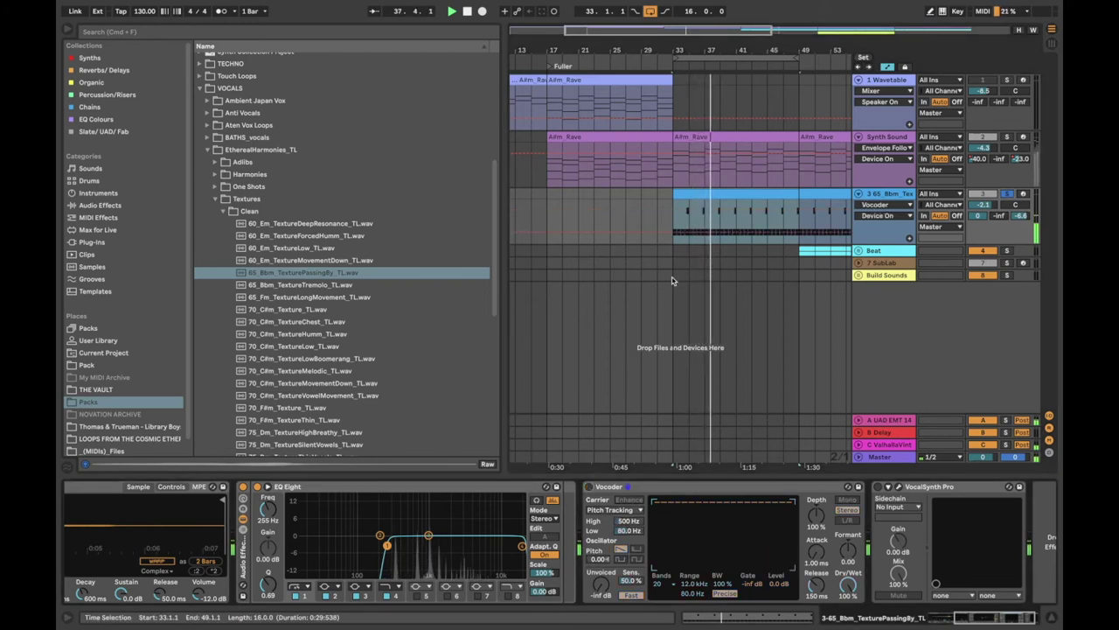
pyautogui.click(590, 487)
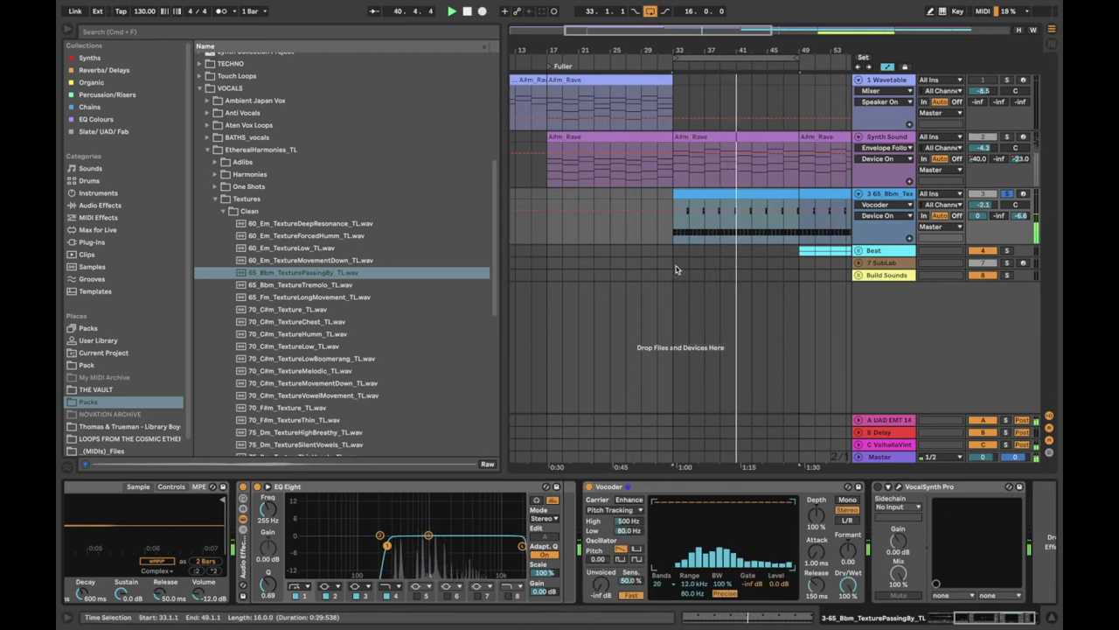
pyautogui.press('space')
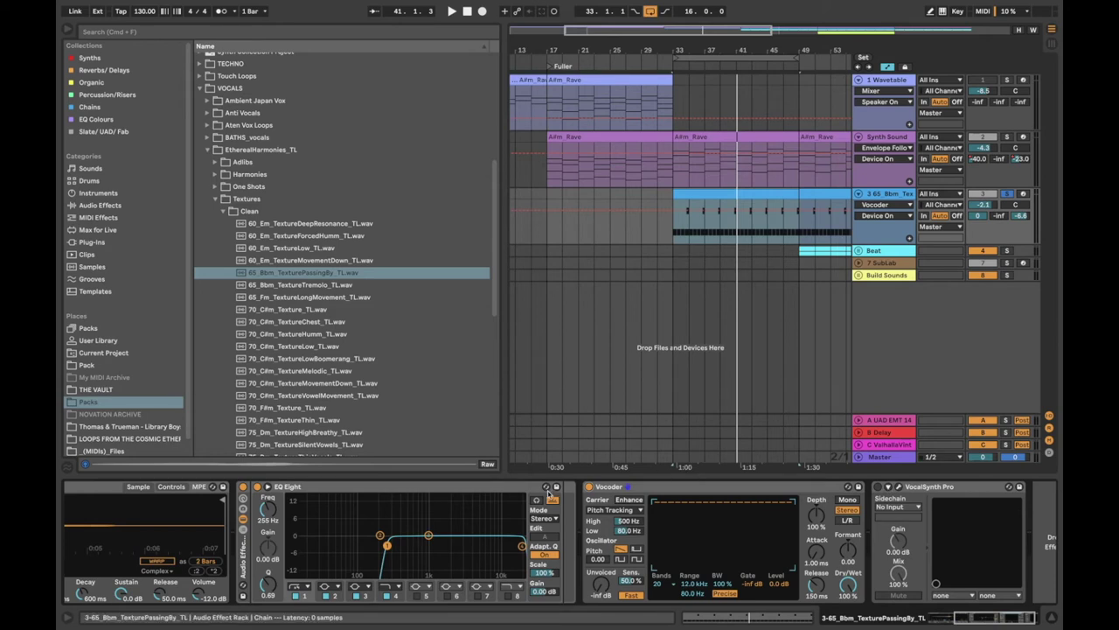
# Step: Switch the Vocoder off, turn VocalSynth Pro on, and open its editor window
pyautogui.click(589, 486)
pyautogui.click(877, 490)
pyautogui.click(878, 488)
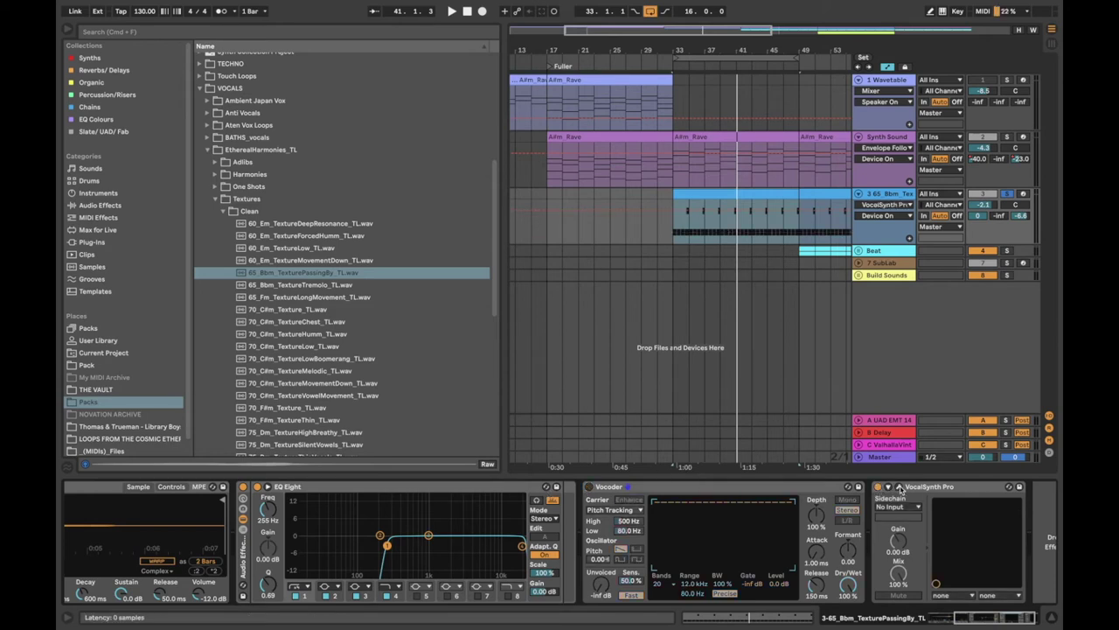
pyautogui.click(900, 487)
pyautogui.moveTo(461, 52); pyautogui.dragTo(458, 69)
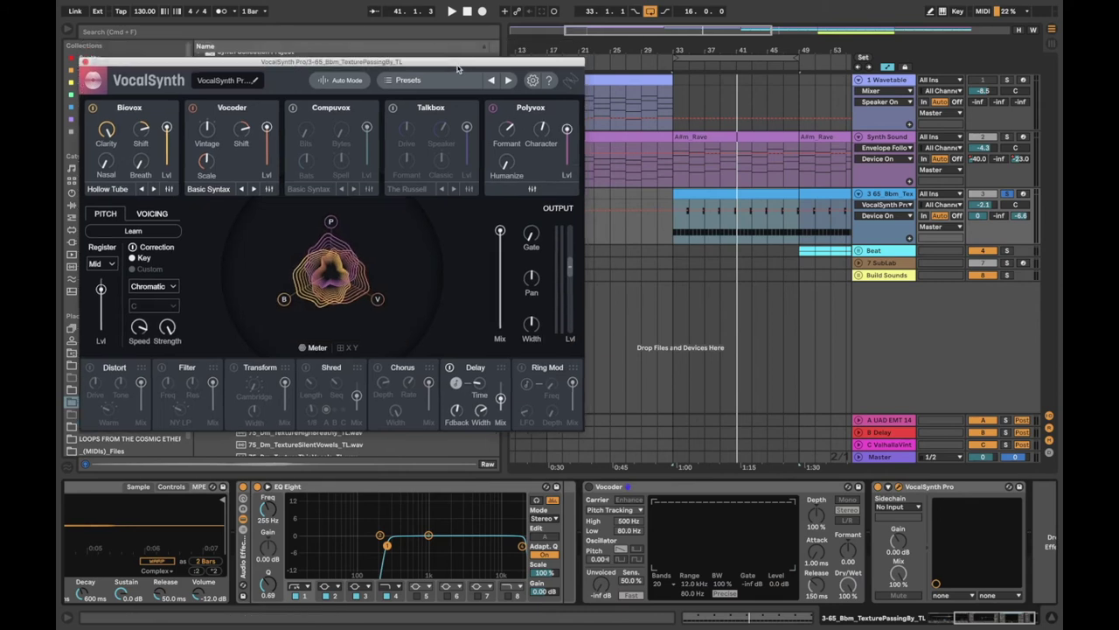
# Step: Play the texture clip from bar 33 to 49 through VocalSynth Pro
pyautogui.click(669, 200)
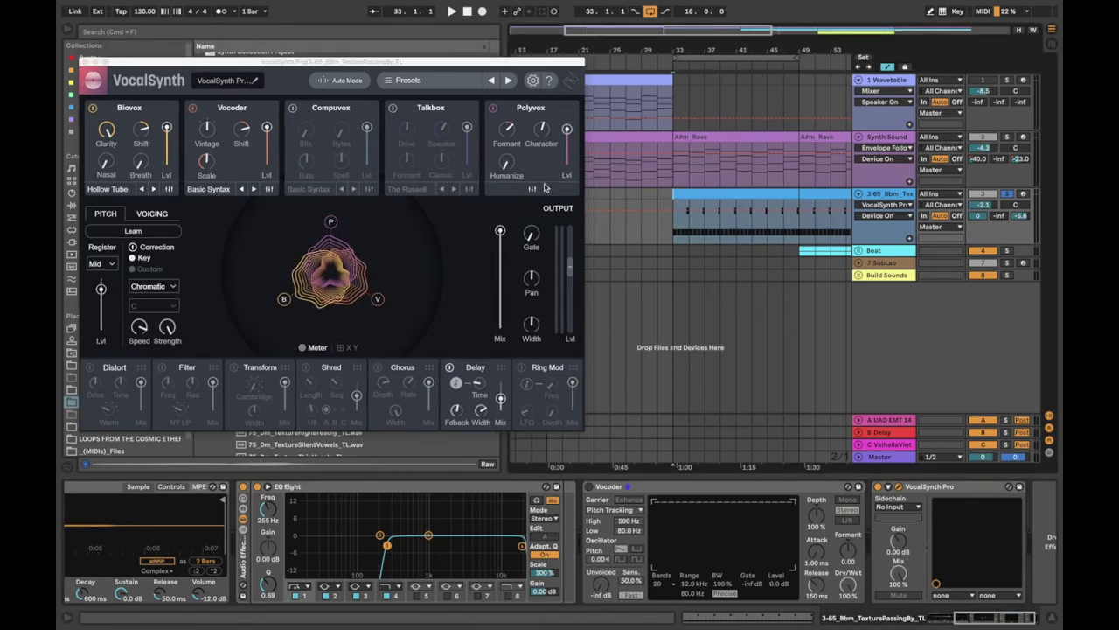
pyautogui.click(691, 191)
pyautogui.press('space')
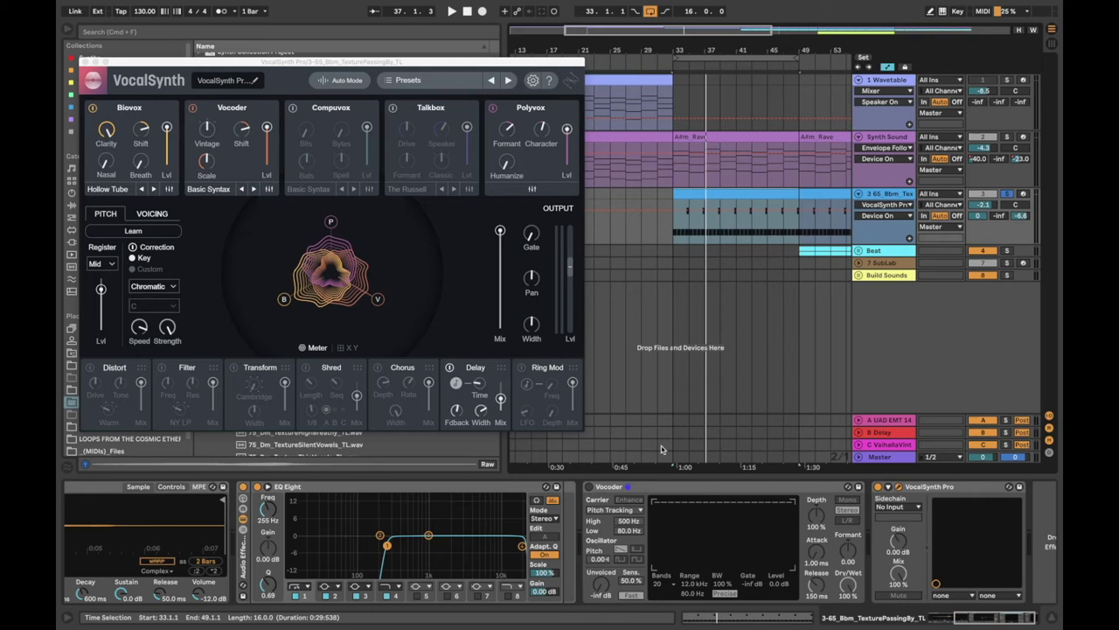
# Step: Close VocalSynth Pro, unfold the Beat group and its tracks, and show the 909 Core Kit devices
pyautogui.click(86, 64)
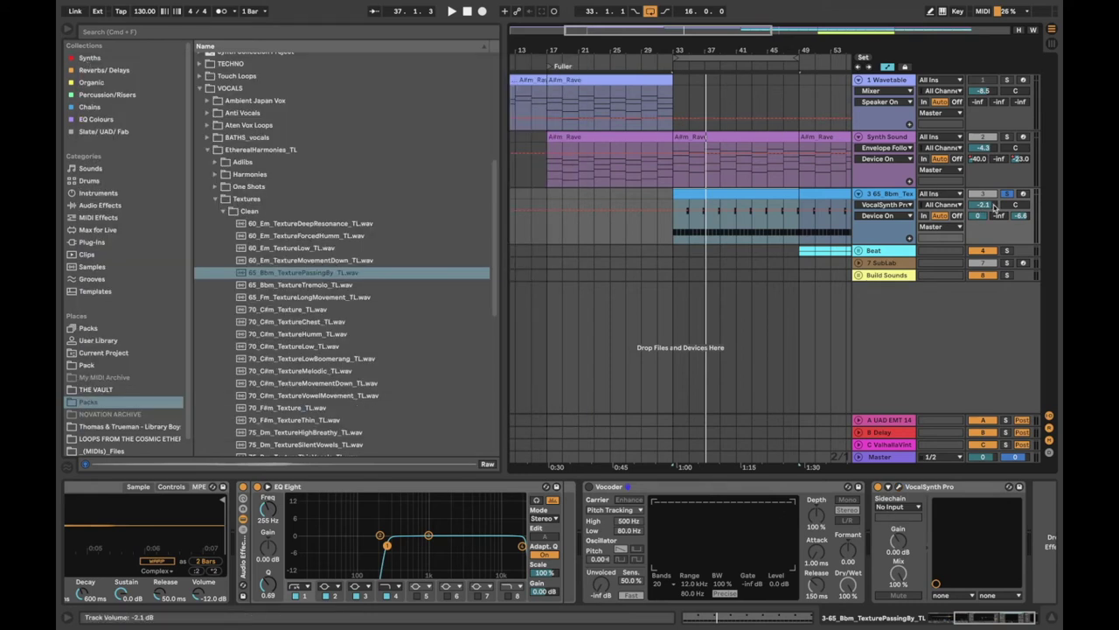
pyautogui.click(857, 251)
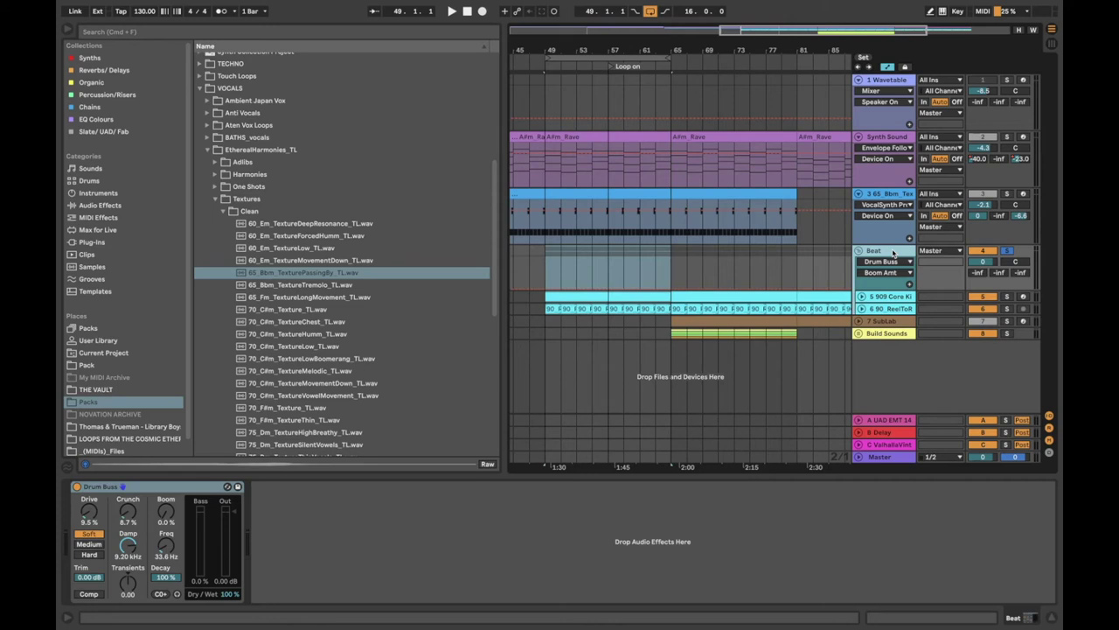
pyautogui.click(861, 298)
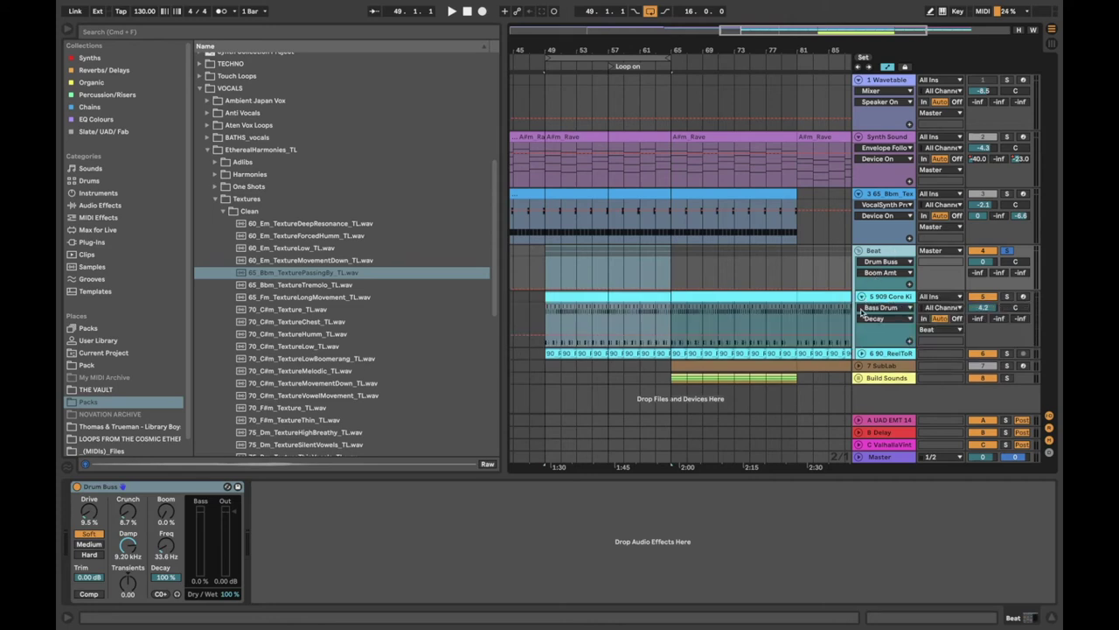
pyautogui.click(861, 353)
pyautogui.click(888, 297)
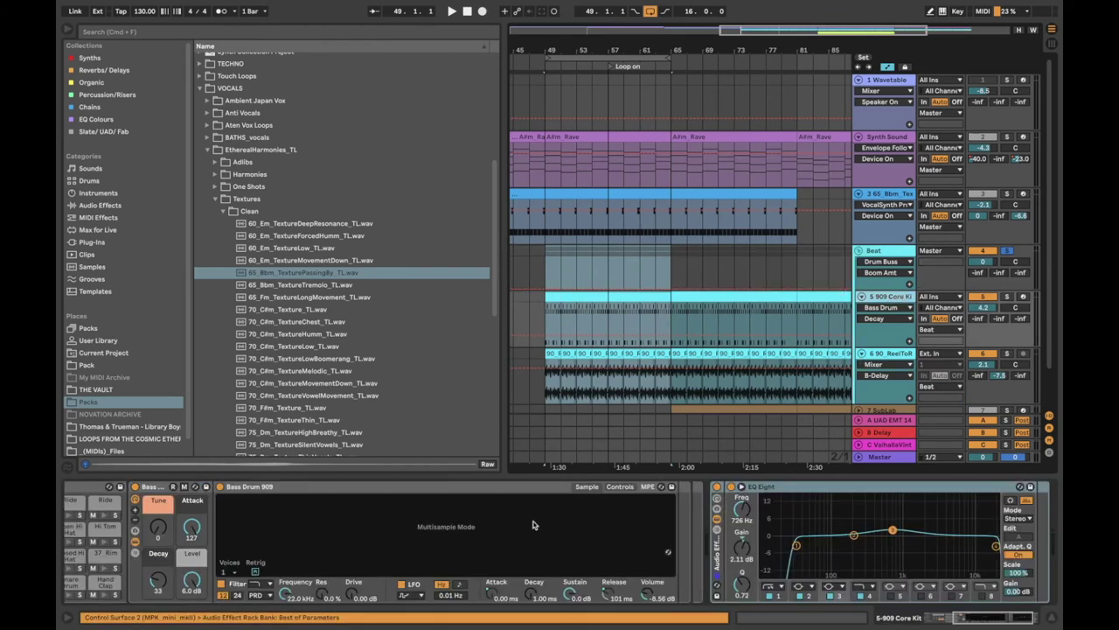
# Step: Select the 37_Rim drum pad and open the 909 Core Kit clip's drum notes
pyautogui.hscroll(-5, 533, 524)
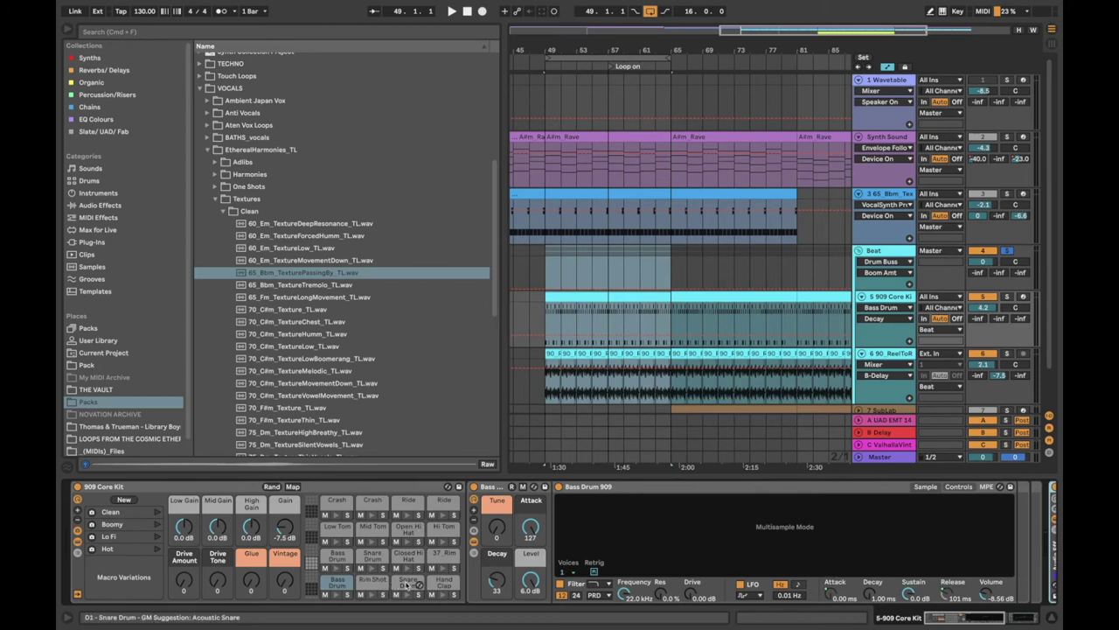
pyautogui.click(446, 555)
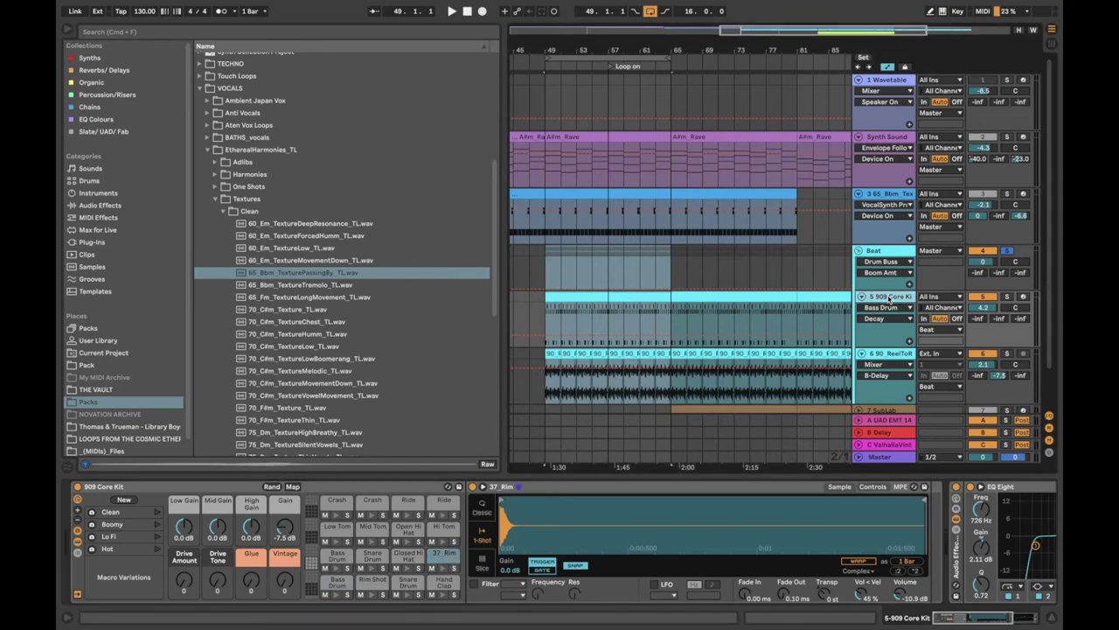
pyautogui.click(562, 296)
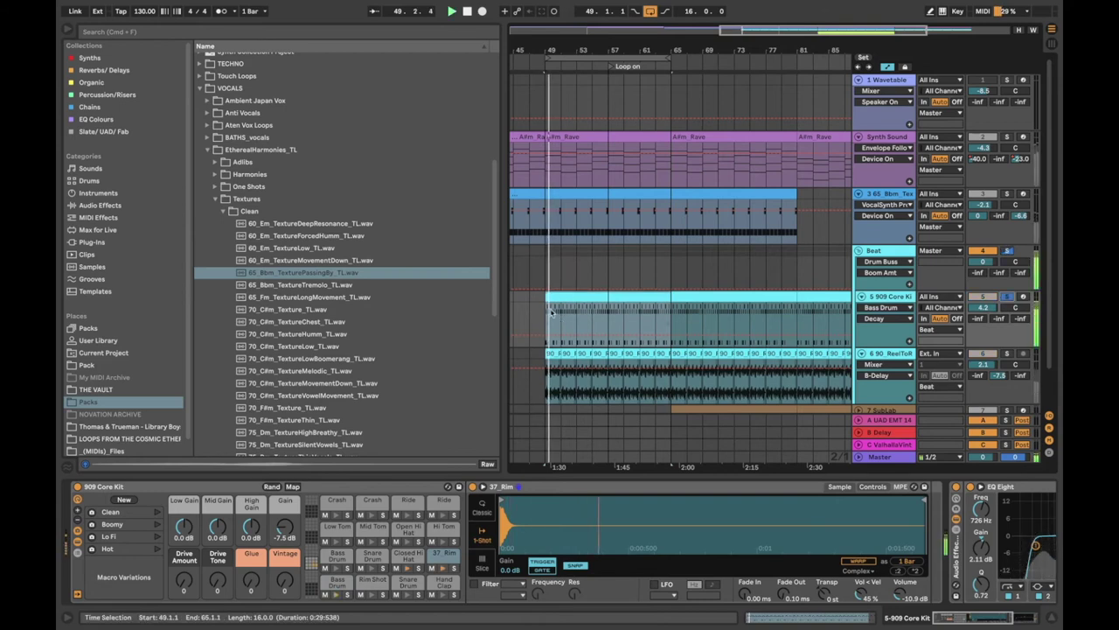
pyautogui.doubleClick(574, 296)
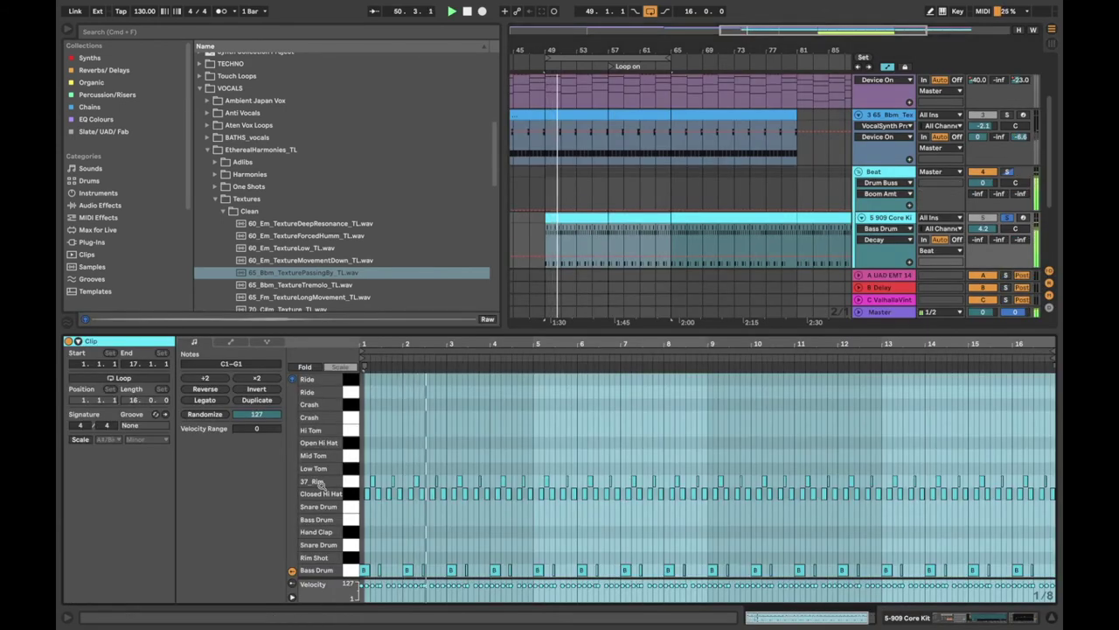
# Step: Change the note grid spacing and play the beat with every Closed Hi Hat note selected
pyautogui.click(395, 527)
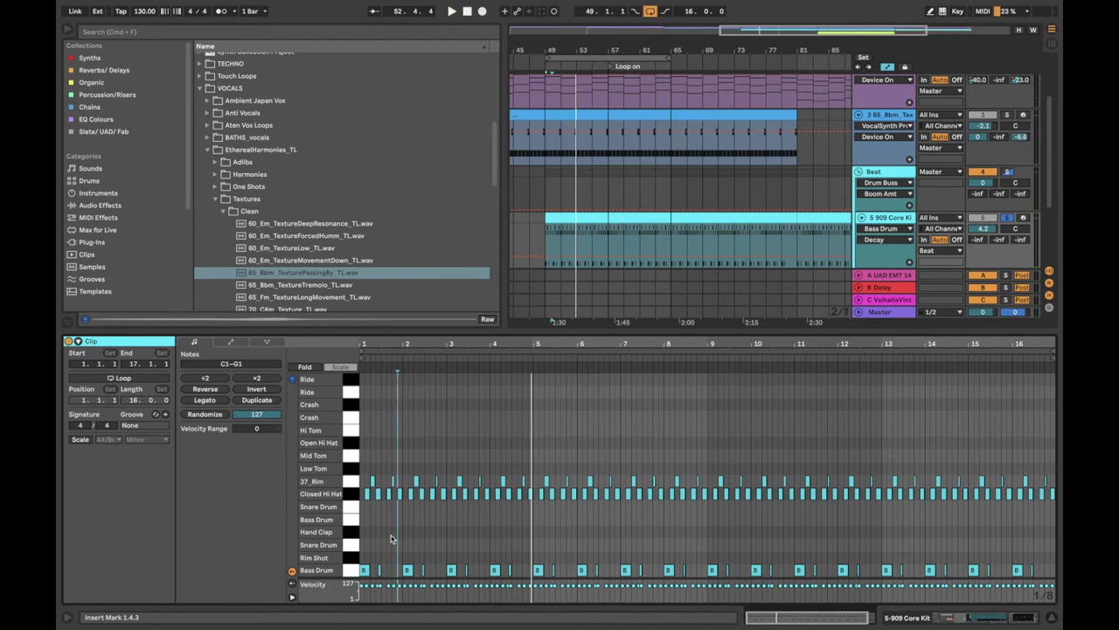
pyautogui.scroll(5, 394, 535)
pyautogui.scroll(-4, 391, 539)
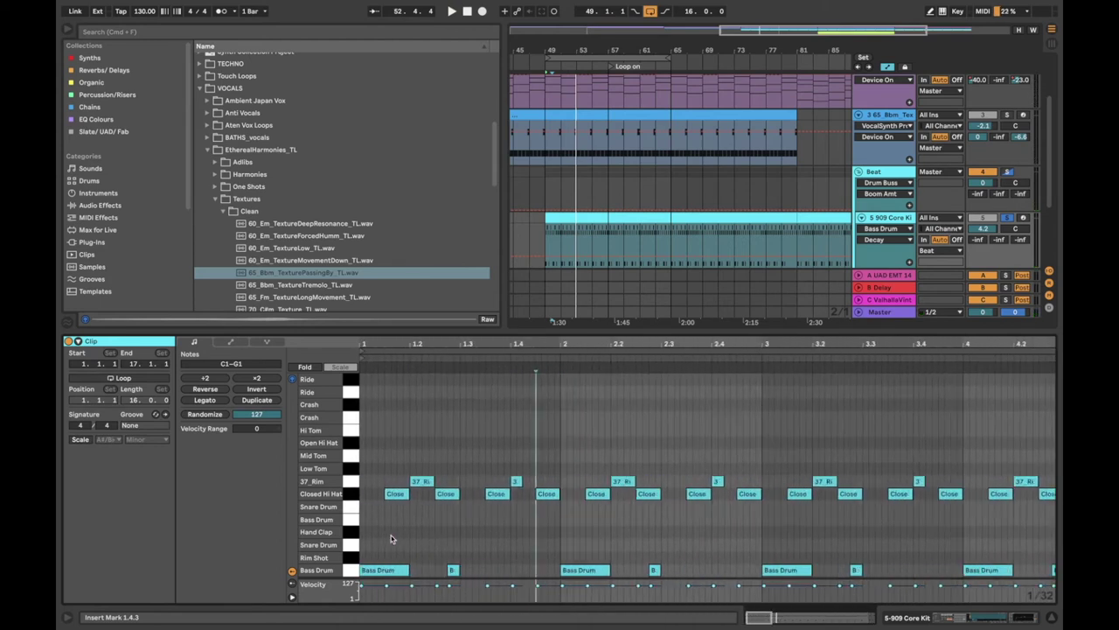
pyautogui.press('super+2')
pyautogui.press('super+2')
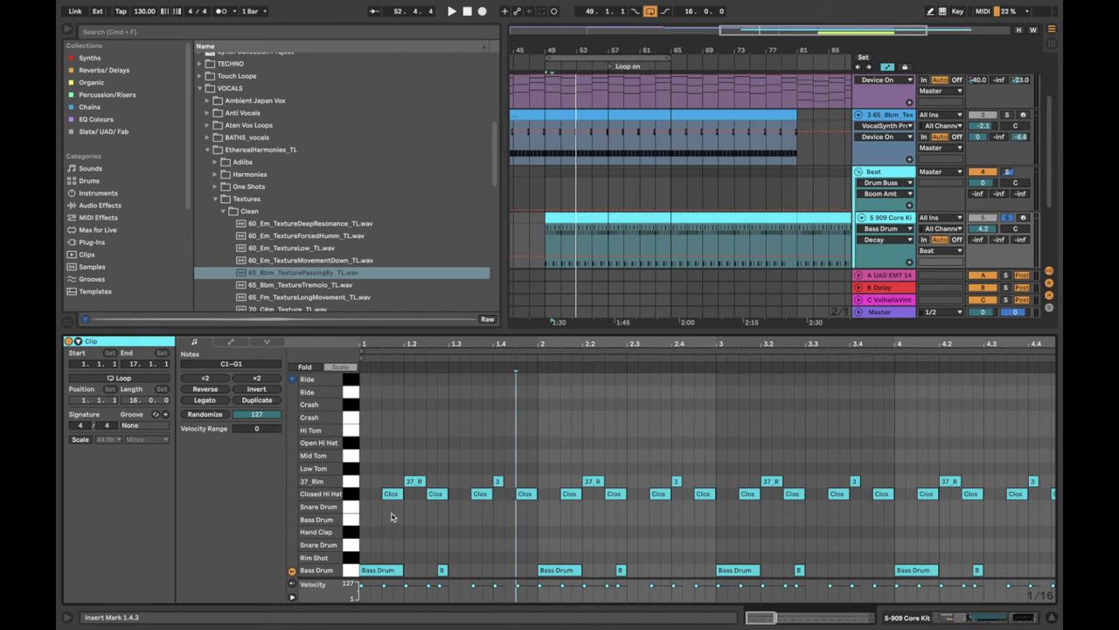
pyautogui.click(394, 495)
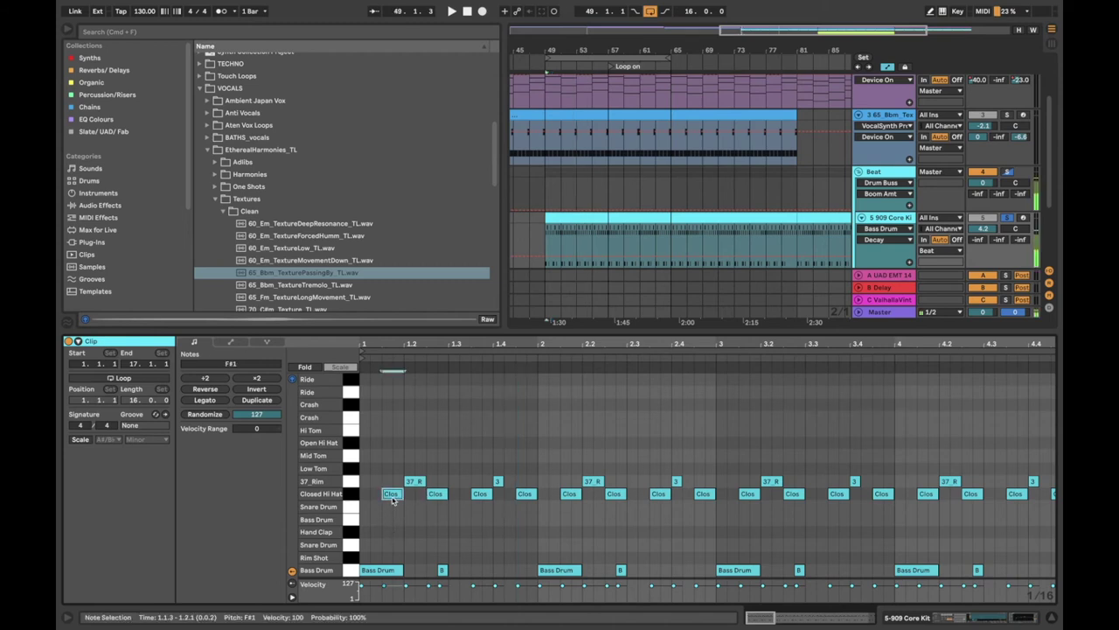
pyautogui.press('space')
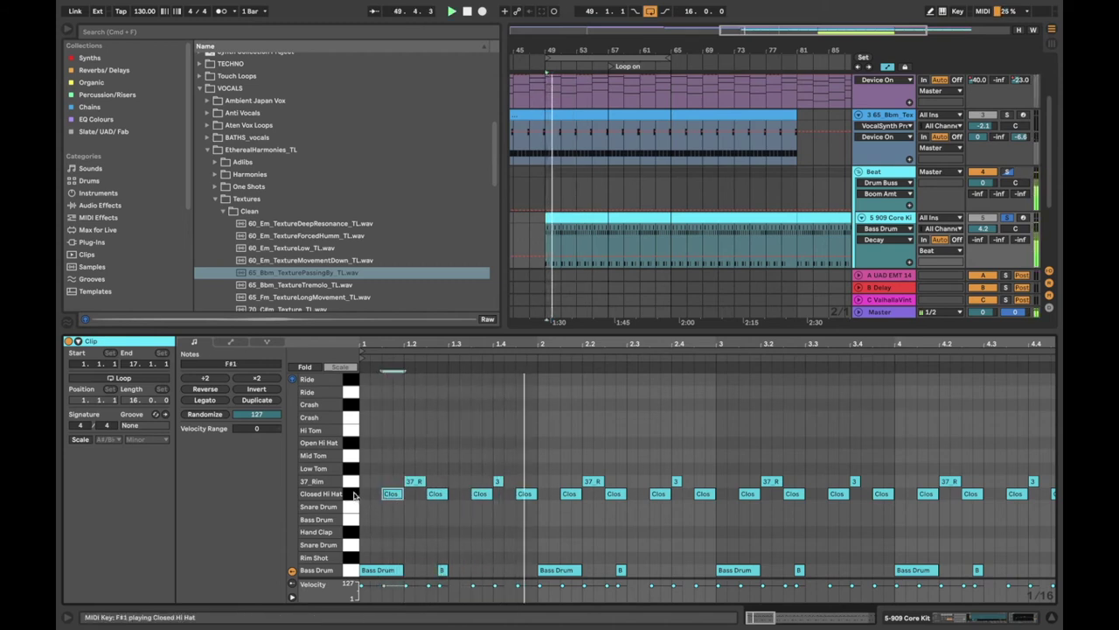
pyautogui.click(355, 495)
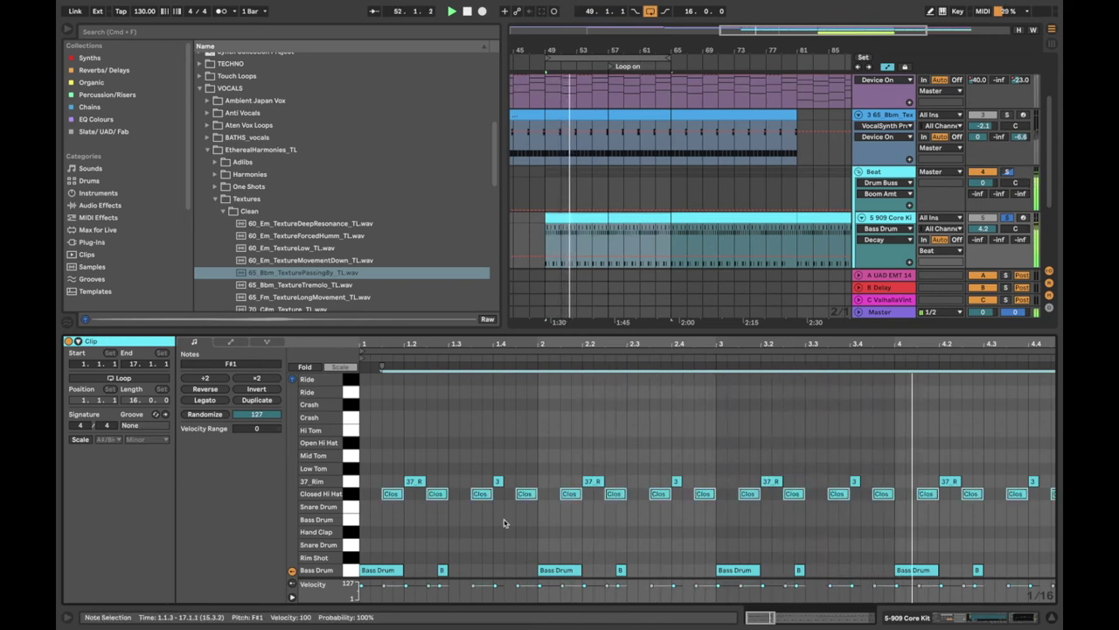
pyautogui.press('space')
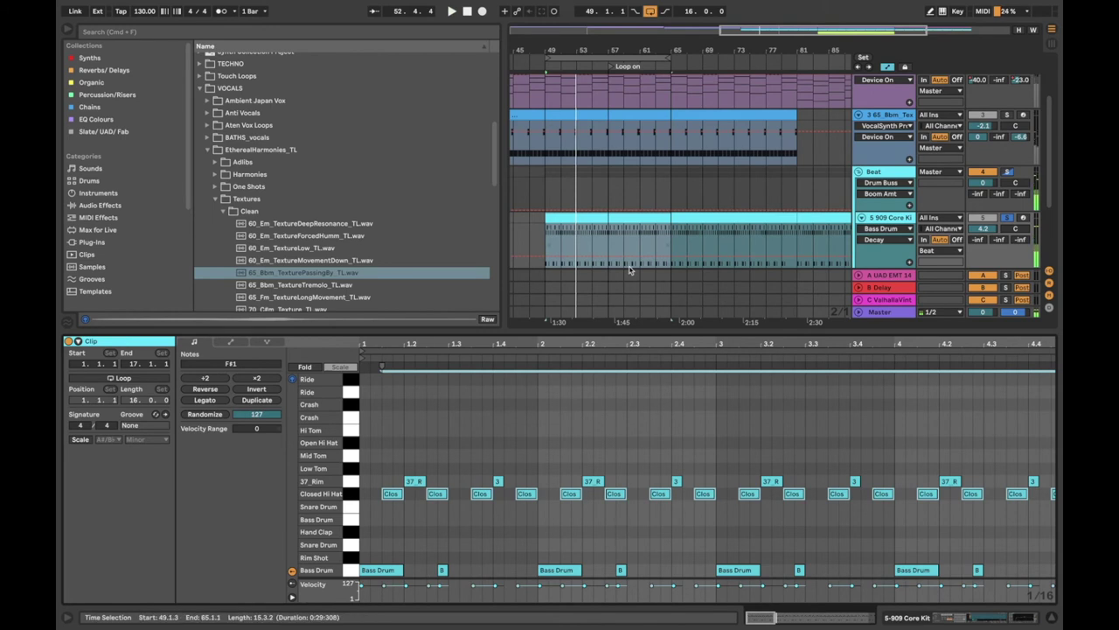
# Step: Solo the 90_ReelToReel drums on track 6 and hide the browser to widen the arrangement
pyautogui.scroll(-3, 910, 214)
pyautogui.click(1005, 210)
pyautogui.click(908, 209)
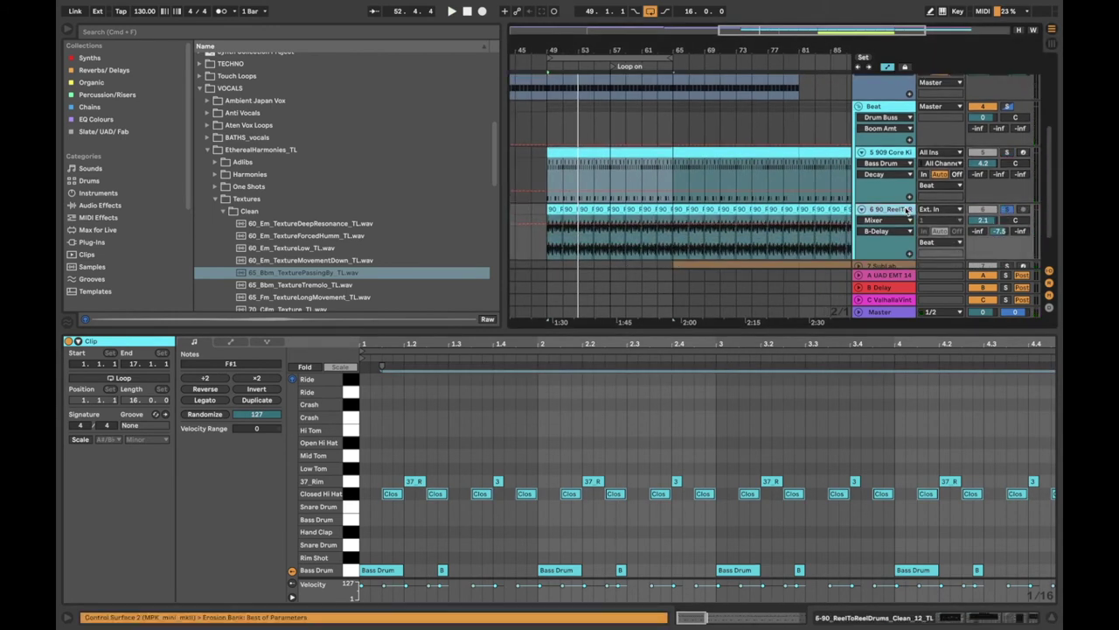
pyautogui.moveTo(501, 130); pyautogui.dragTo(88, 131)
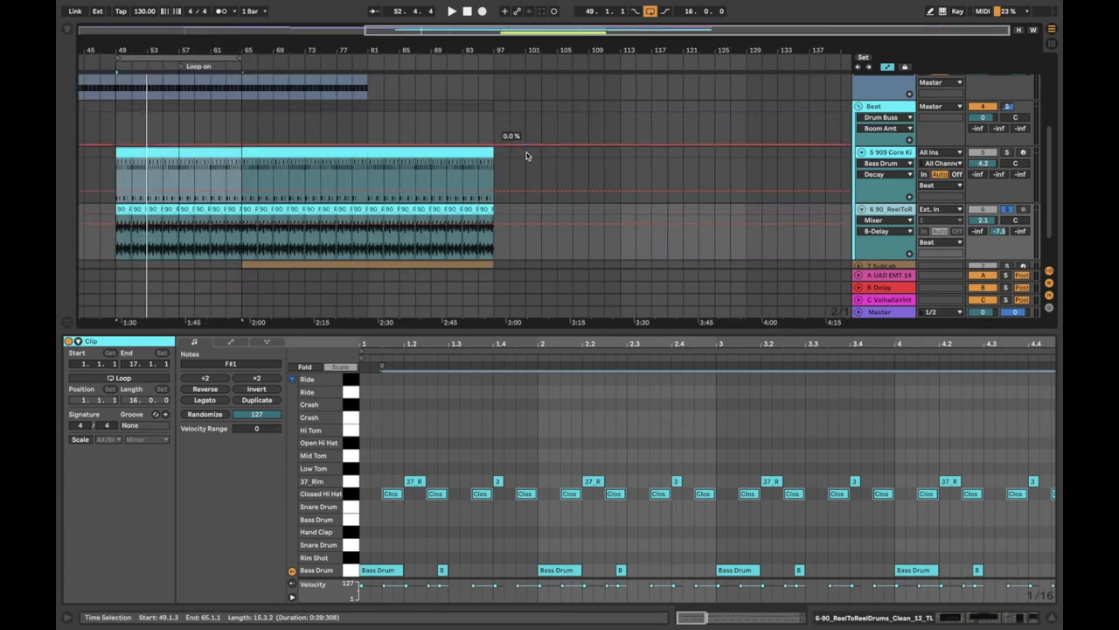
# Step: Reveal the ReelToReel drum clip's source file in the browser with Show in Browser
pyautogui.click(120, 210)
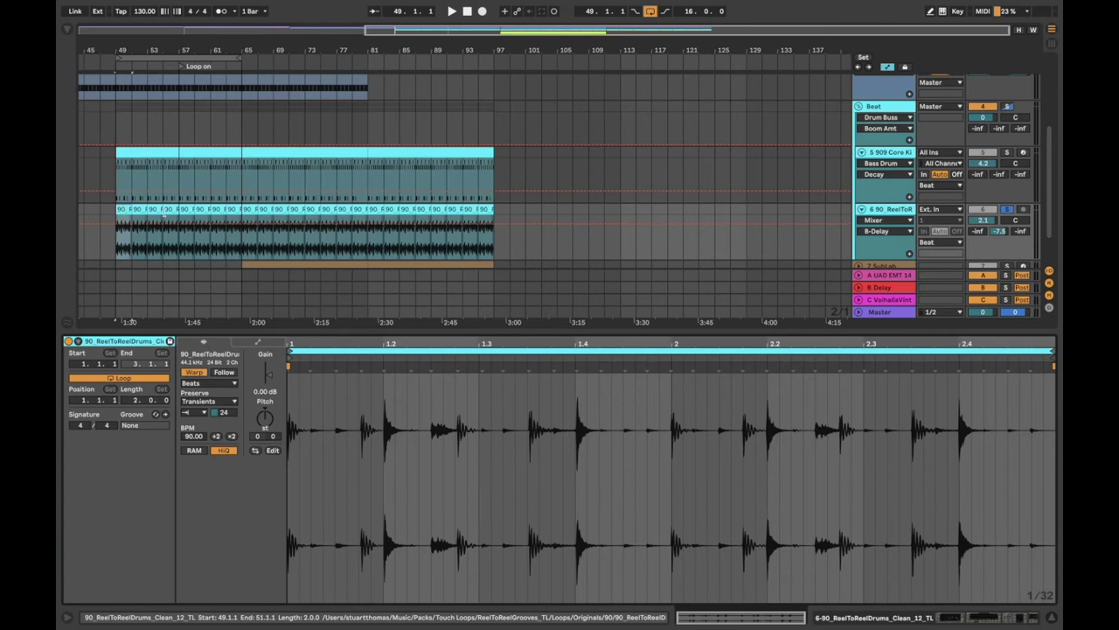
pyautogui.press('+')
pyautogui.press('+')
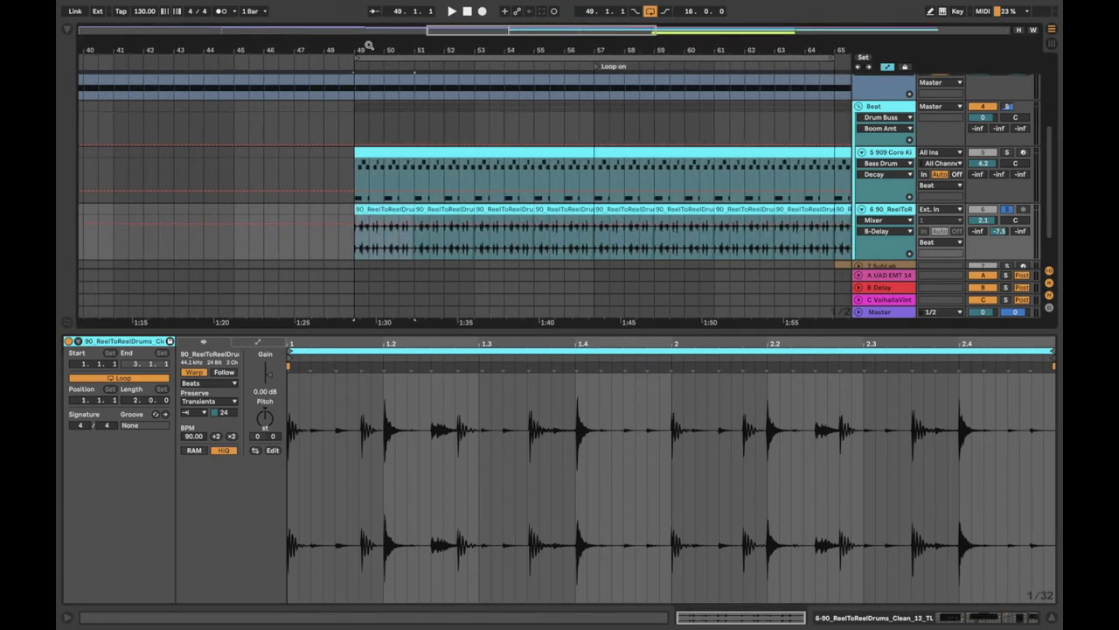
pyautogui.rightClick(387, 210)
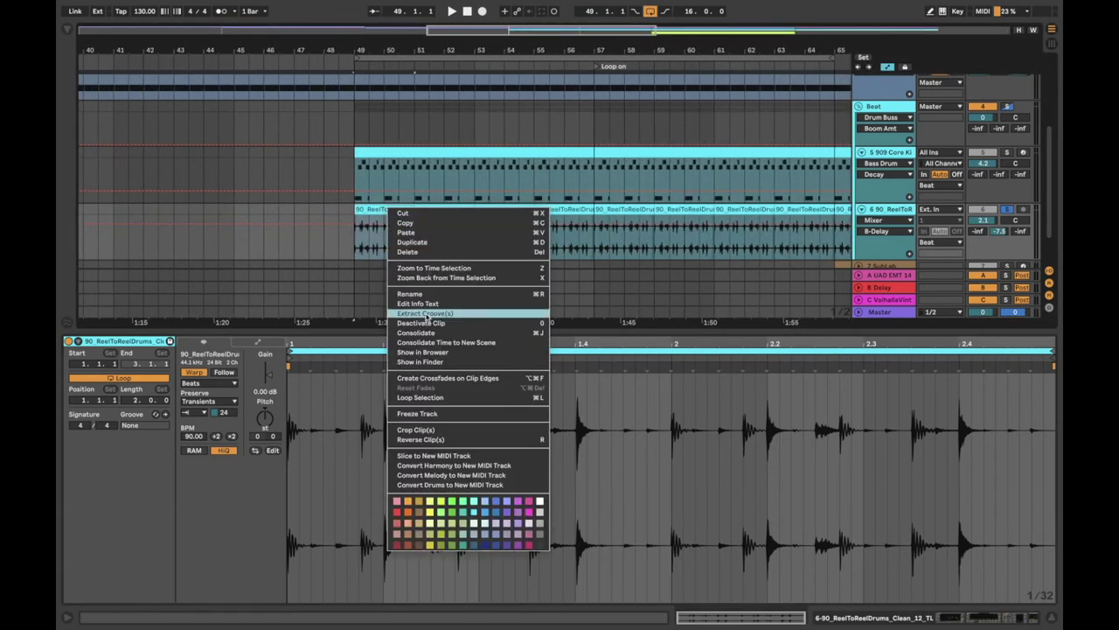
pyautogui.click(425, 353)
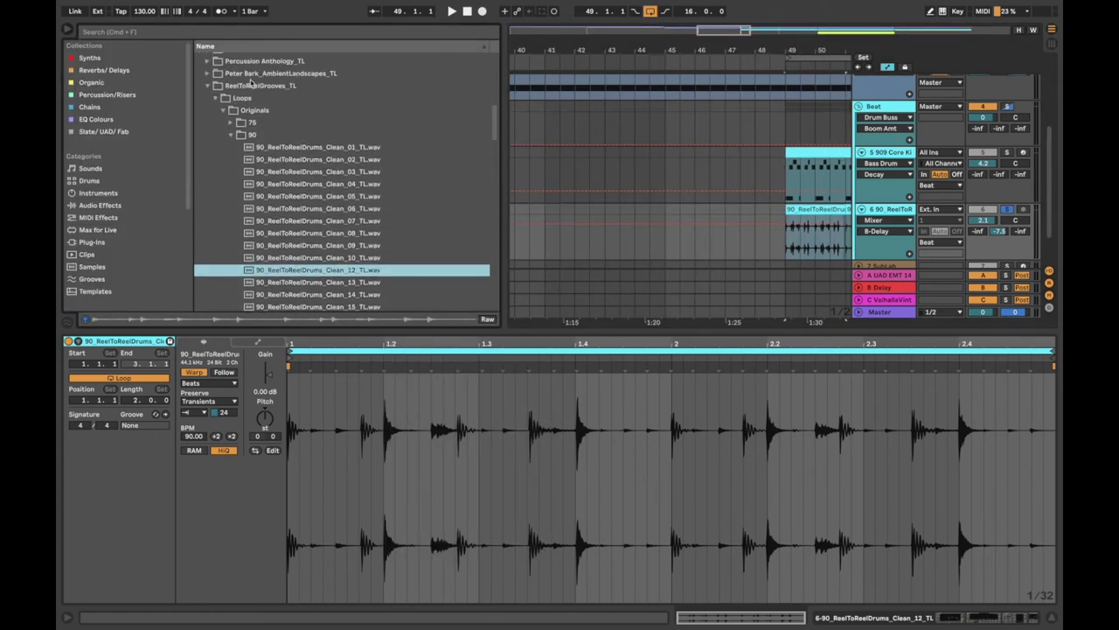
pyautogui.scroll(-3, 343, 188)
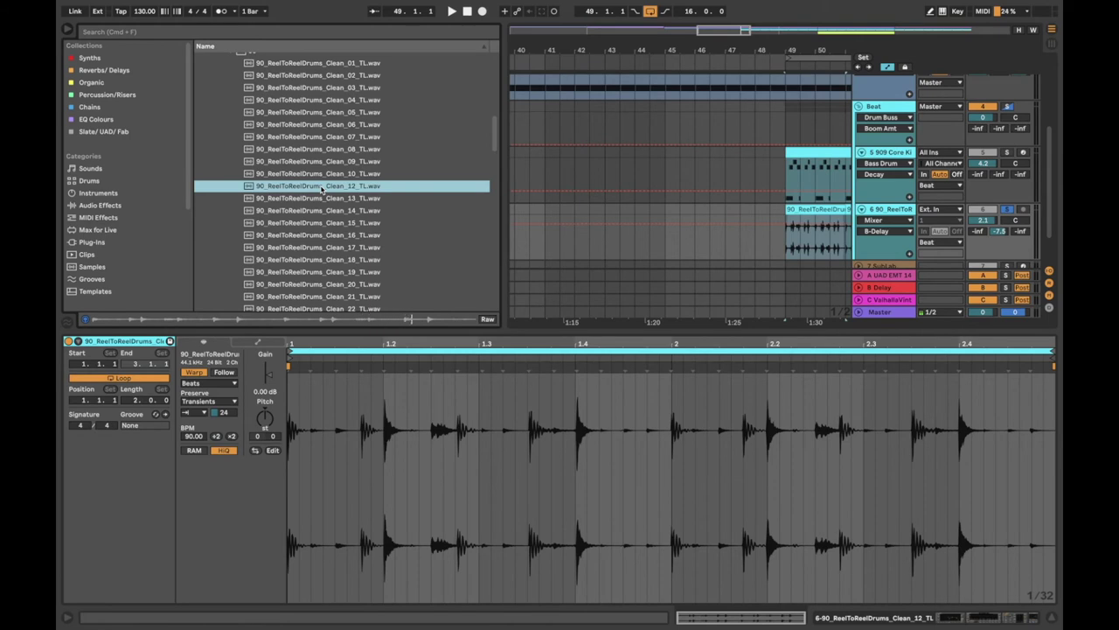
# Step: Set the ReelToReel drum clip to the first Transients loop mode
pyautogui.click(545, 209)
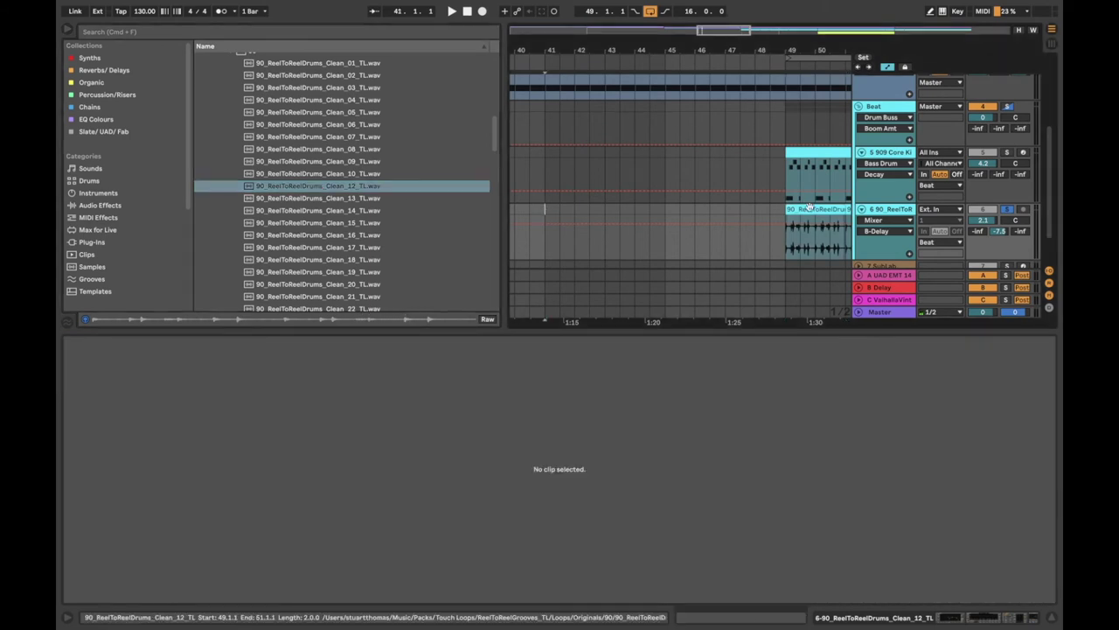
pyautogui.click(807, 210)
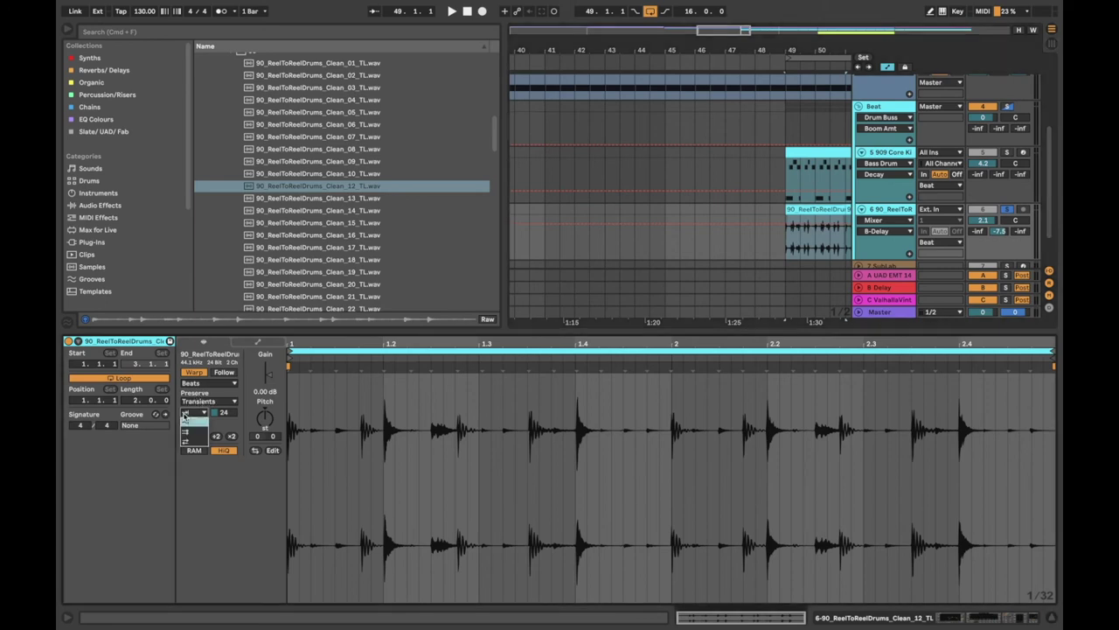
pyautogui.click(185, 414)
pyautogui.click(194, 423)
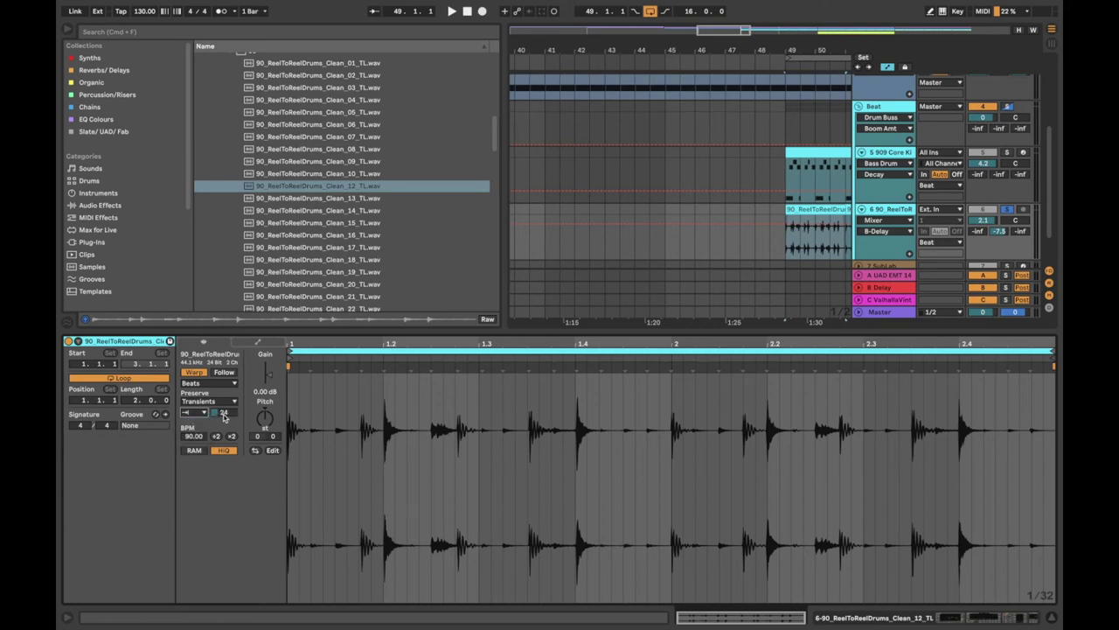
# Step: Play the two-bar drum clip and show its effects chain with the Hybrid Reverb on/off lane
pyautogui.click(807, 210)
pyautogui.press('space')
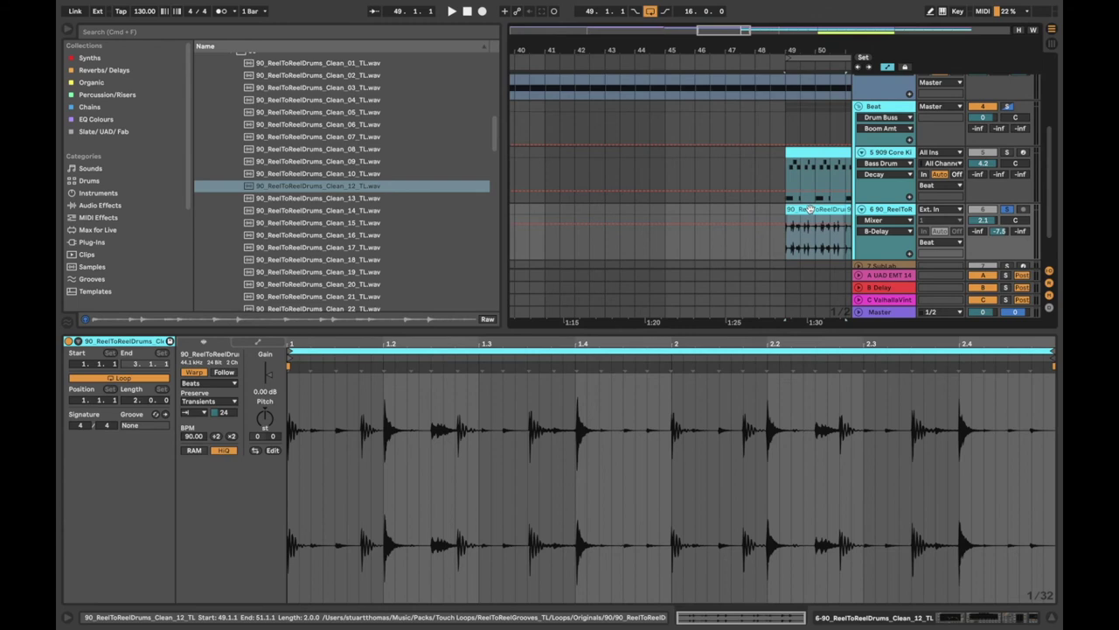
pyautogui.hscroll(2, 770, 210)
pyautogui.hscroll(2, 769, 210)
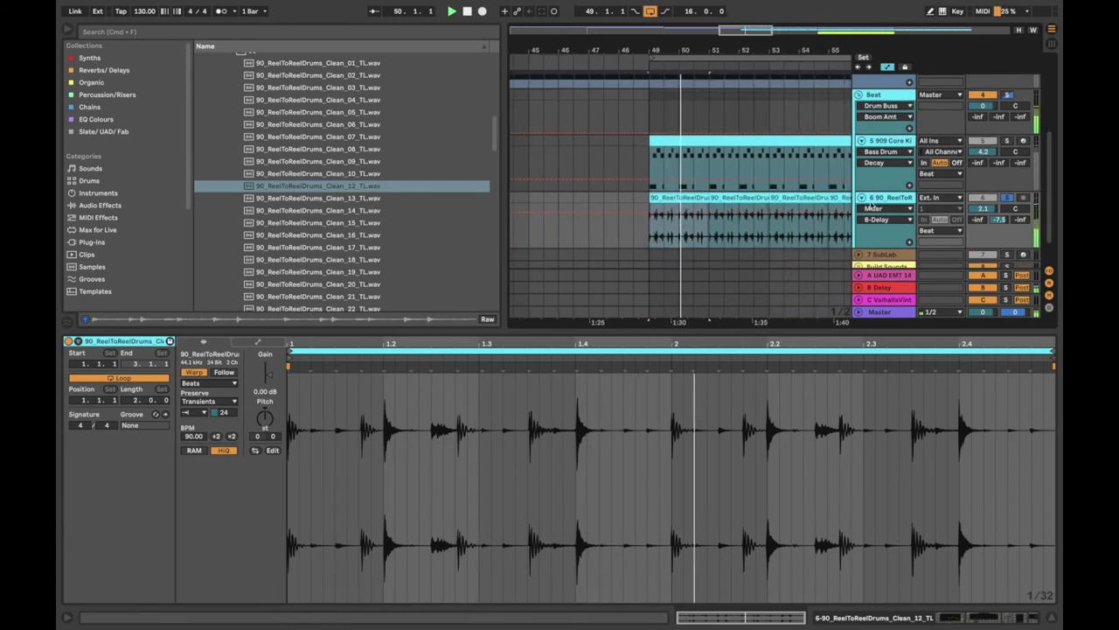
pyautogui.hotkey('shift', 'Tab')
pyautogui.click(416, 523)
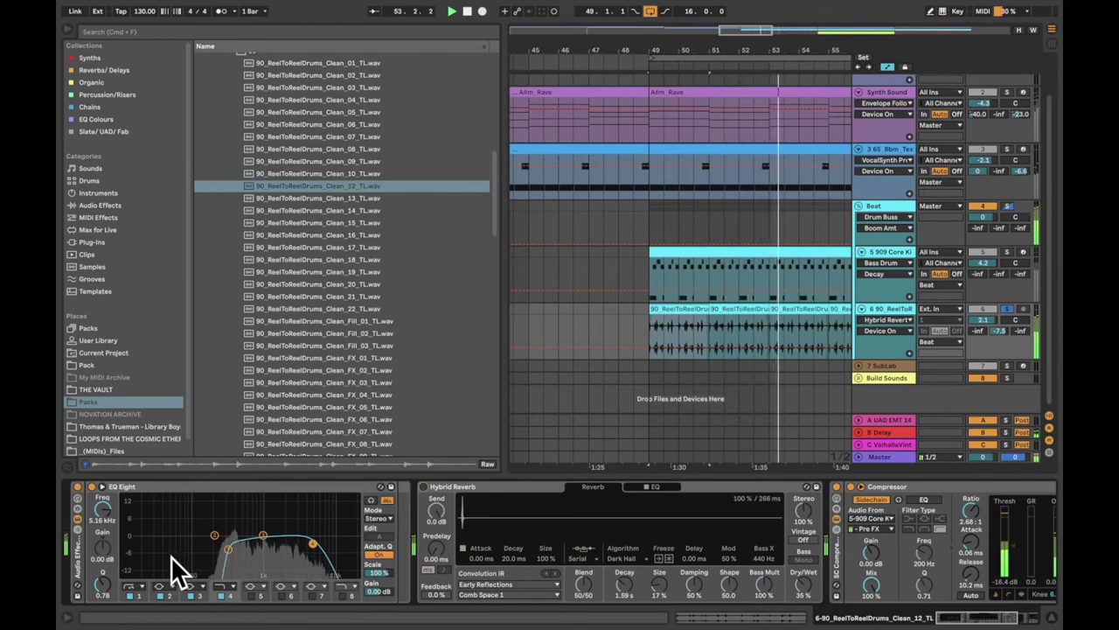
# Step: Lower the EQ Eight low-cut band, turn on Hybrid Reverb, and keep the 909 Core Kit Pre FX sidechain
pyautogui.moveTo(227, 549)
pyautogui.mouseDown()
pyautogui.moveTo(144, 547)
pyautogui.moveTo(225, 545)
pyautogui.mouseUp()
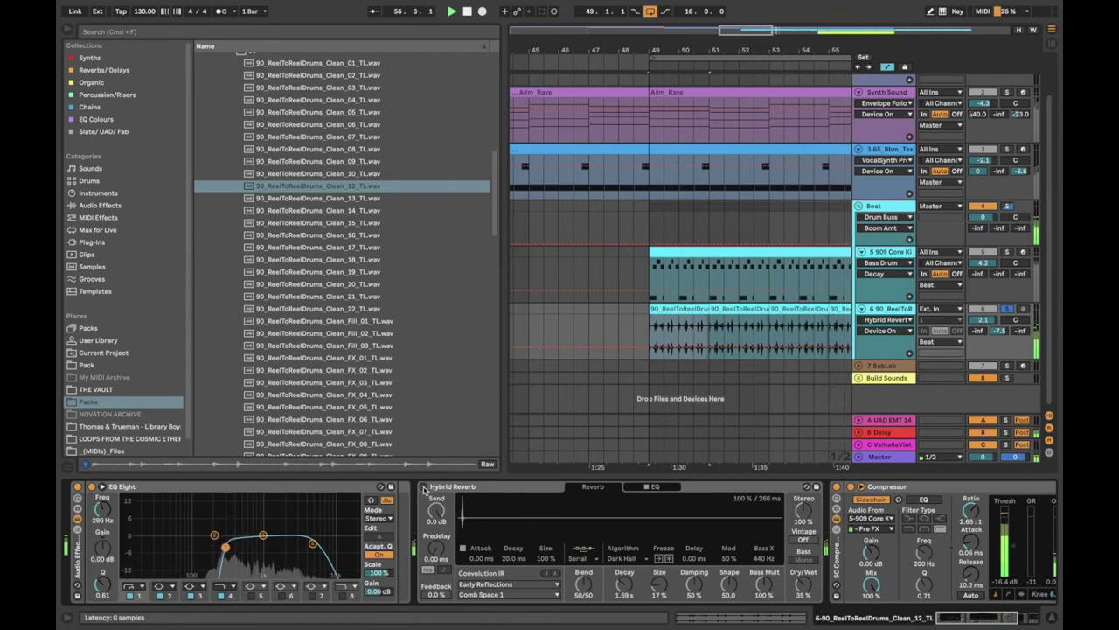
pyautogui.click(424, 487)
pyautogui.hscroll(3, 835, 507)
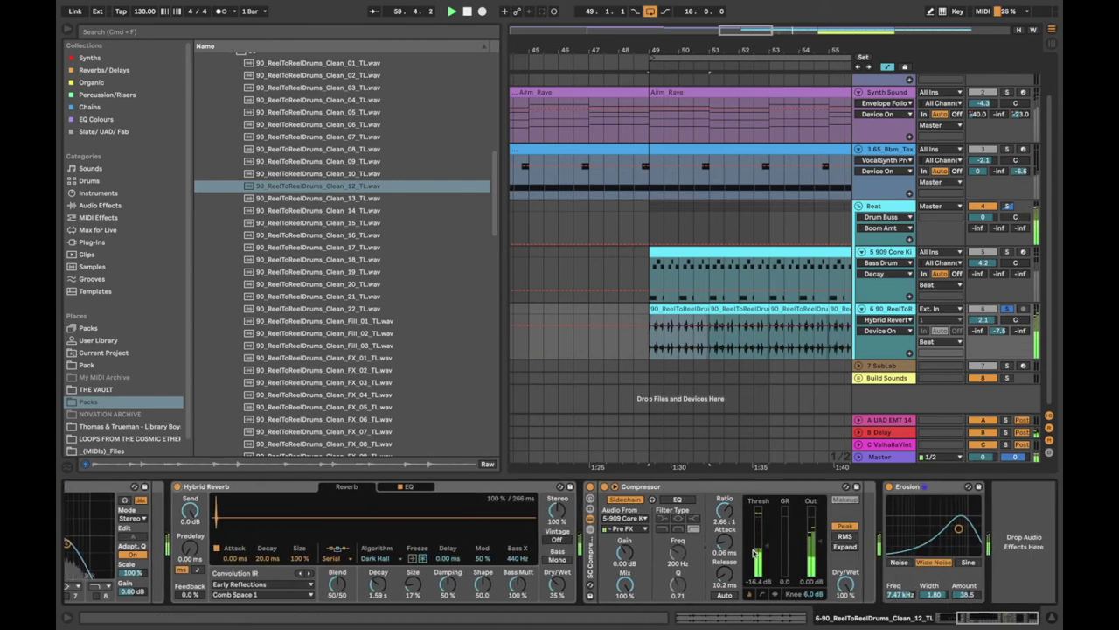
pyautogui.click(626, 529)
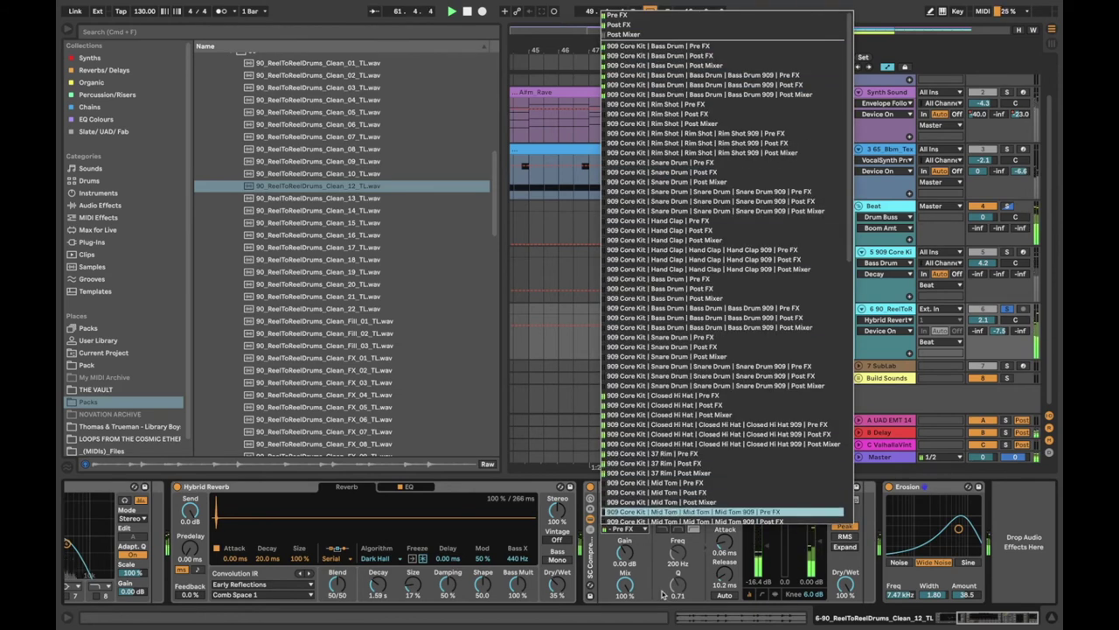
pyautogui.click(785, 527)
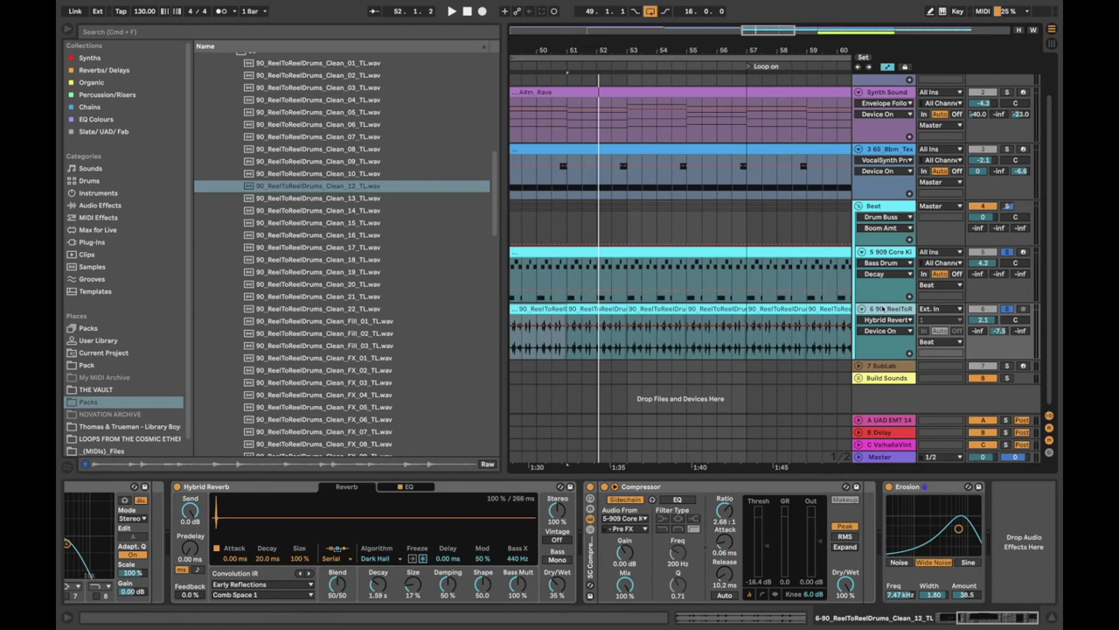
# Step: View the B Delay return's Delay device, then select the Beat group at bar 49
pyautogui.click(884, 431)
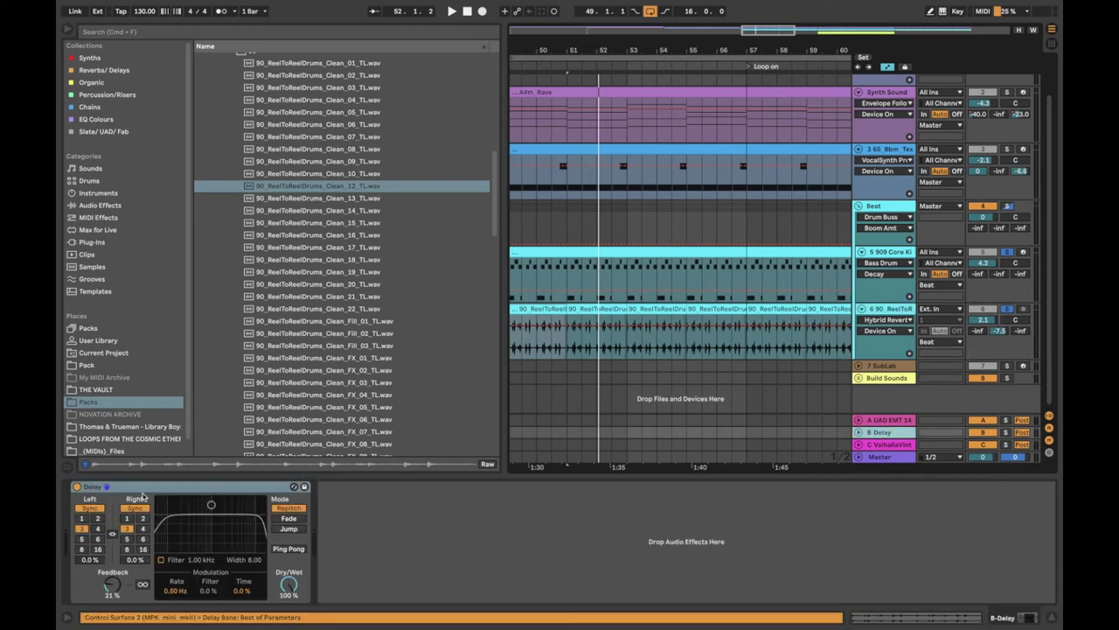
pyautogui.click(146, 493)
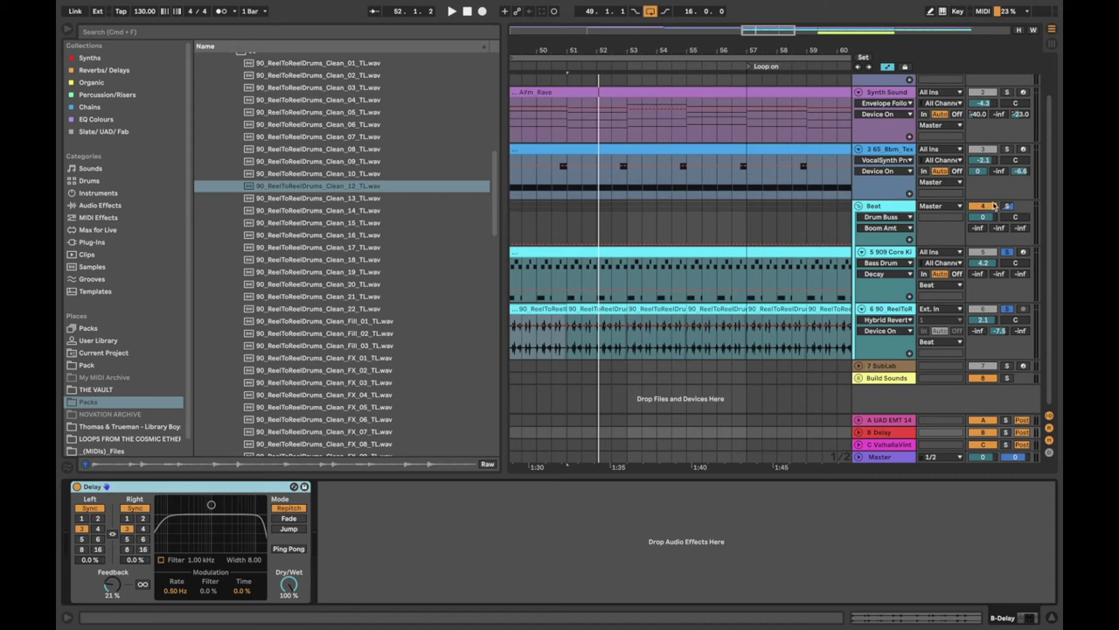
pyautogui.scroll(-3, 589, 219)
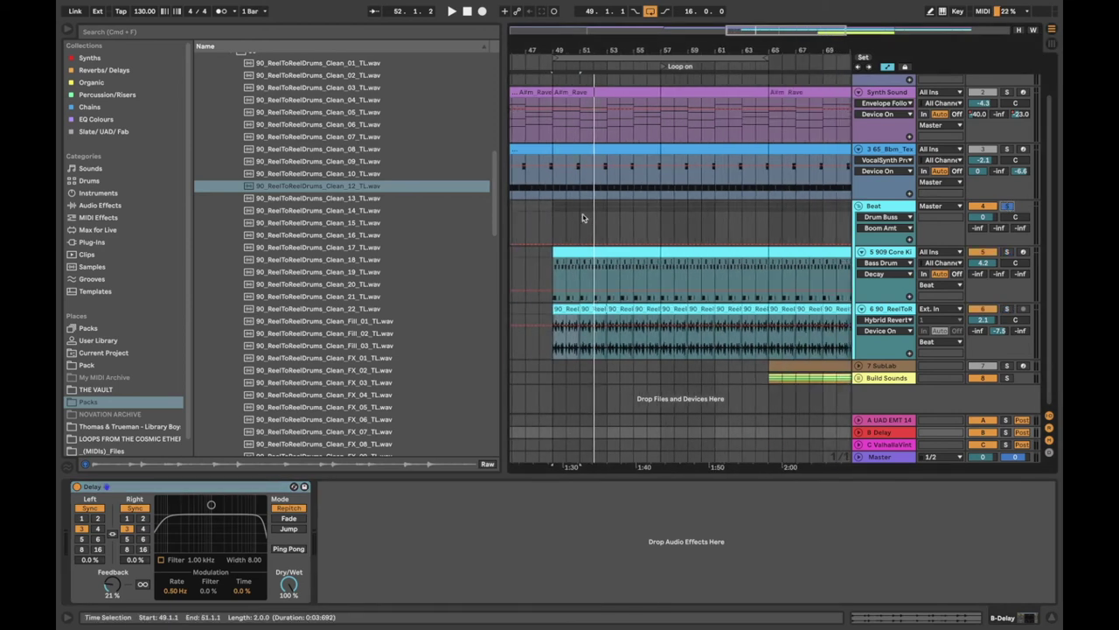
pyautogui.click(551, 222)
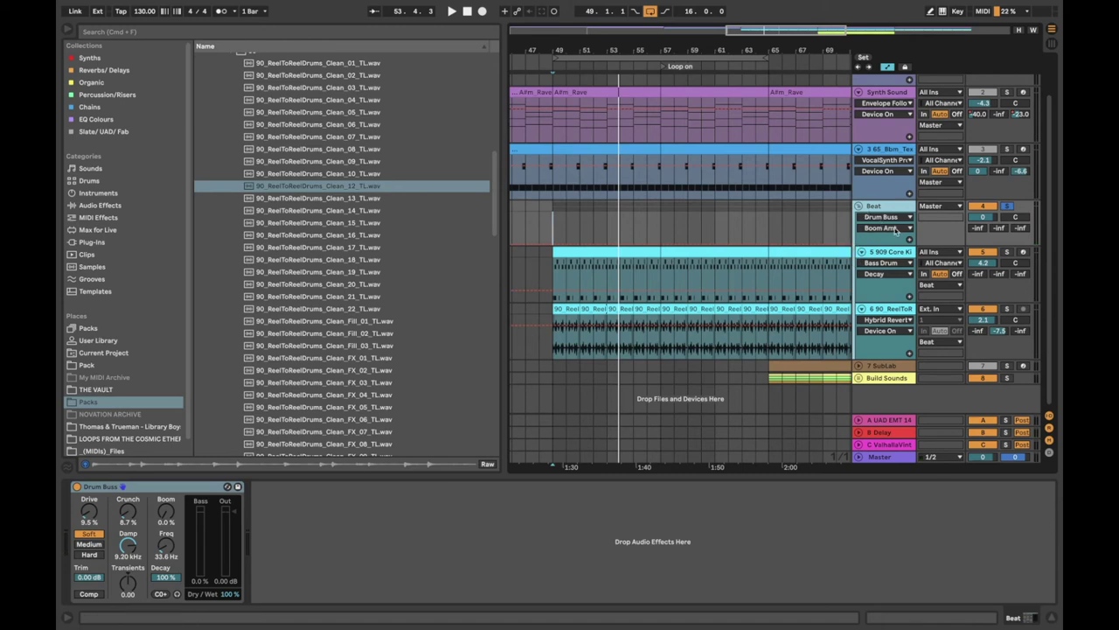
# Step: Check the 909 Core Kit and Drum Buss devices, collapse the Beat group, and play from Synth Sound
pyautogui.click(886, 259)
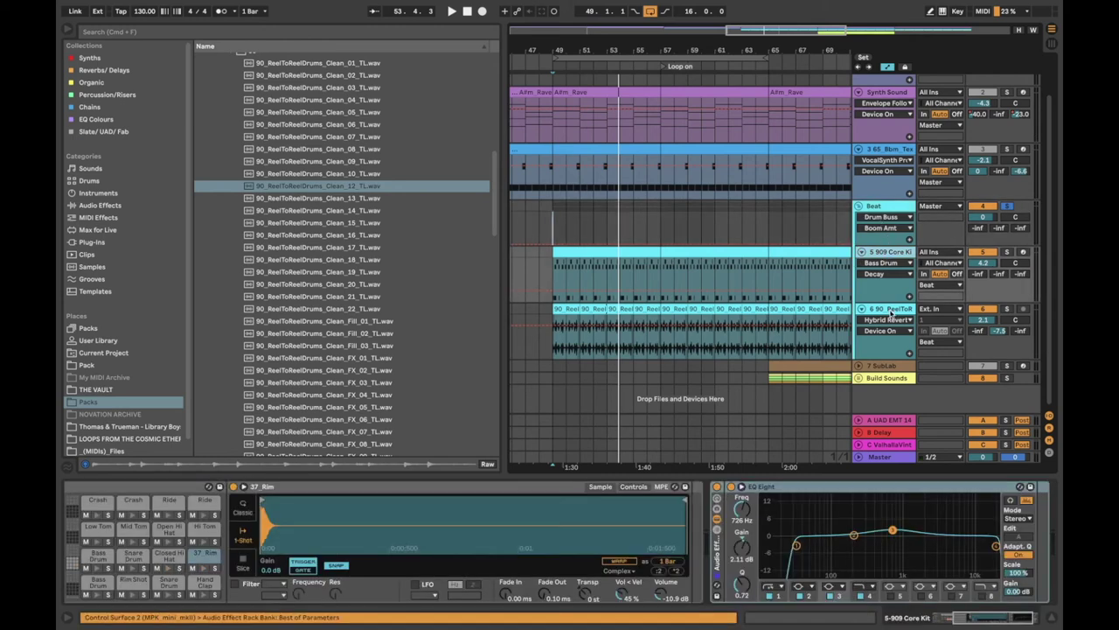
pyautogui.click(892, 206)
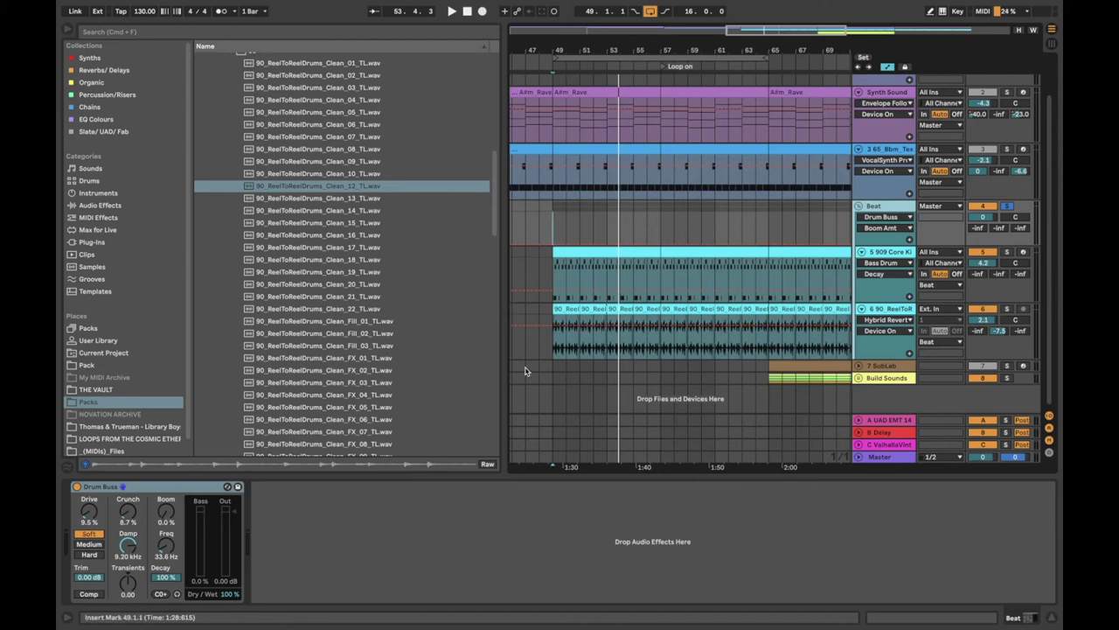
pyautogui.click(806, 364)
pyautogui.hscroll(5, 791, 363)
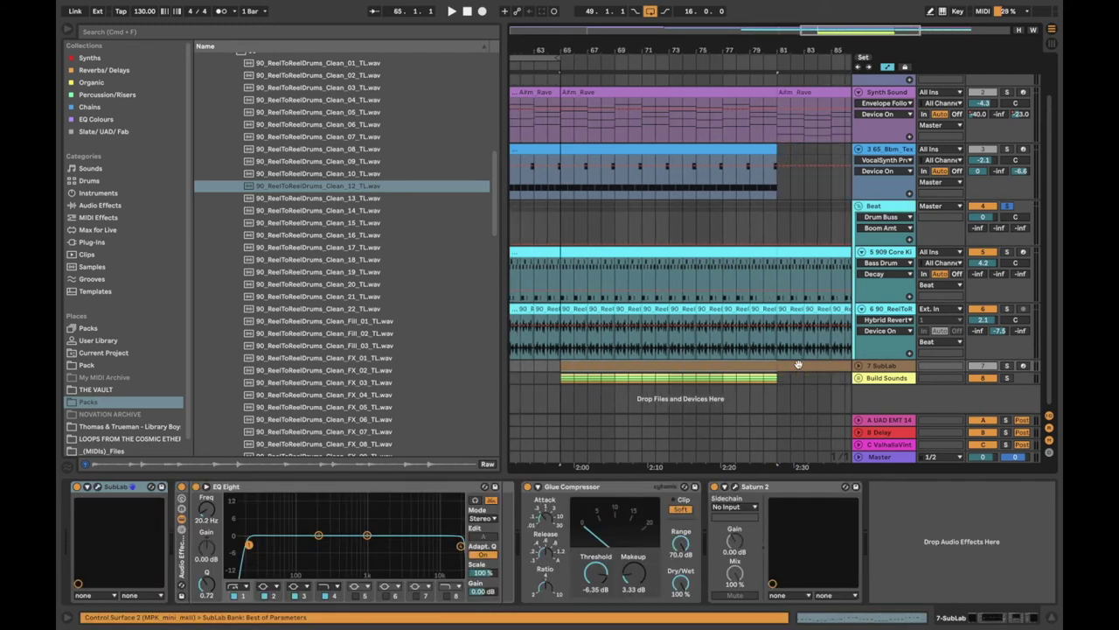
pyautogui.click(859, 206)
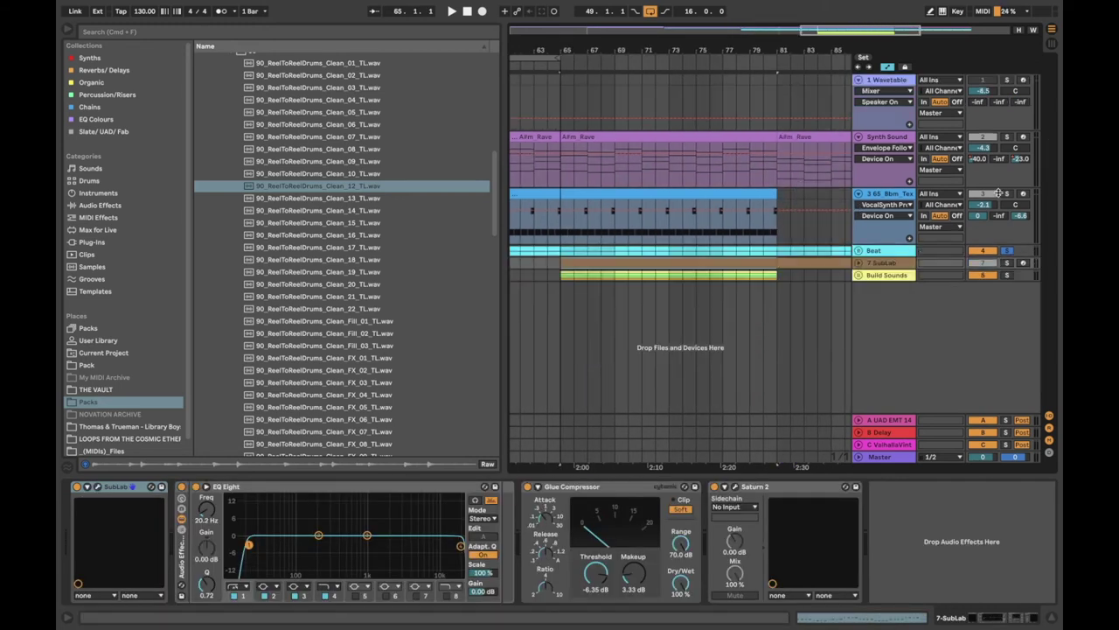
pyautogui.click(598, 137)
pyautogui.press('space')
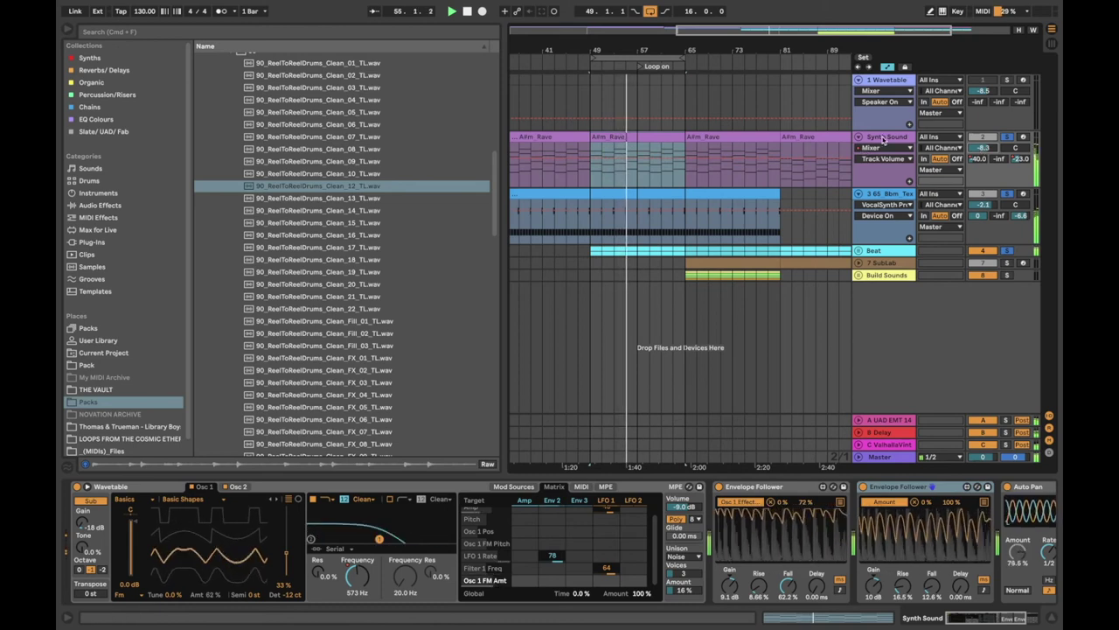
# Step: Fold the texture and Synth Sound tracks and unfold the SubLab track to show its clip
pyautogui.click(861, 251)
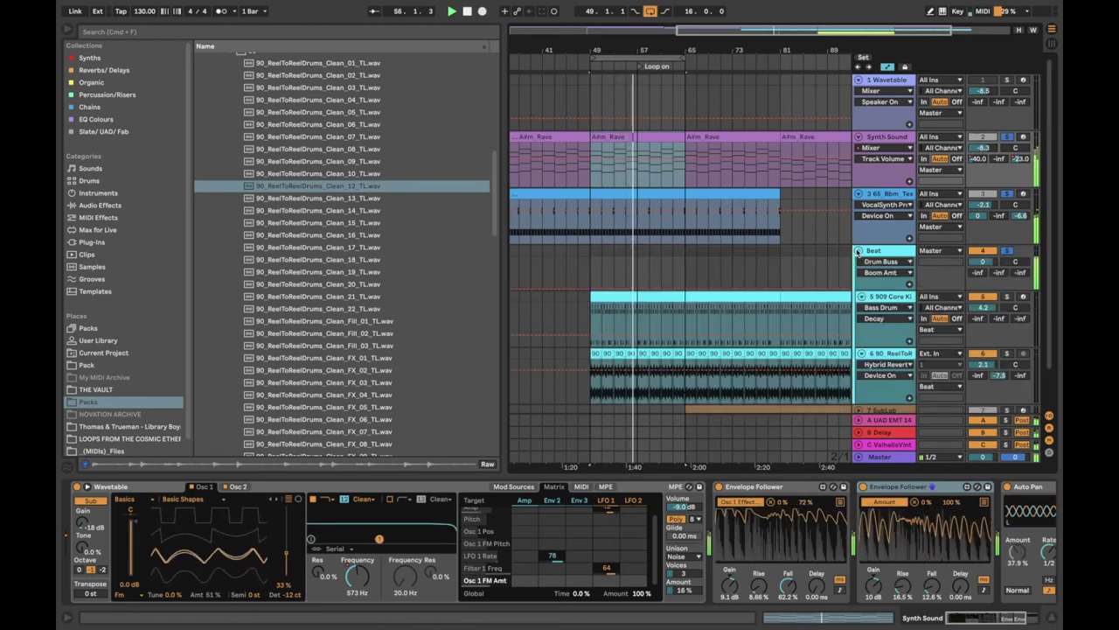
pyautogui.click(874, 251)
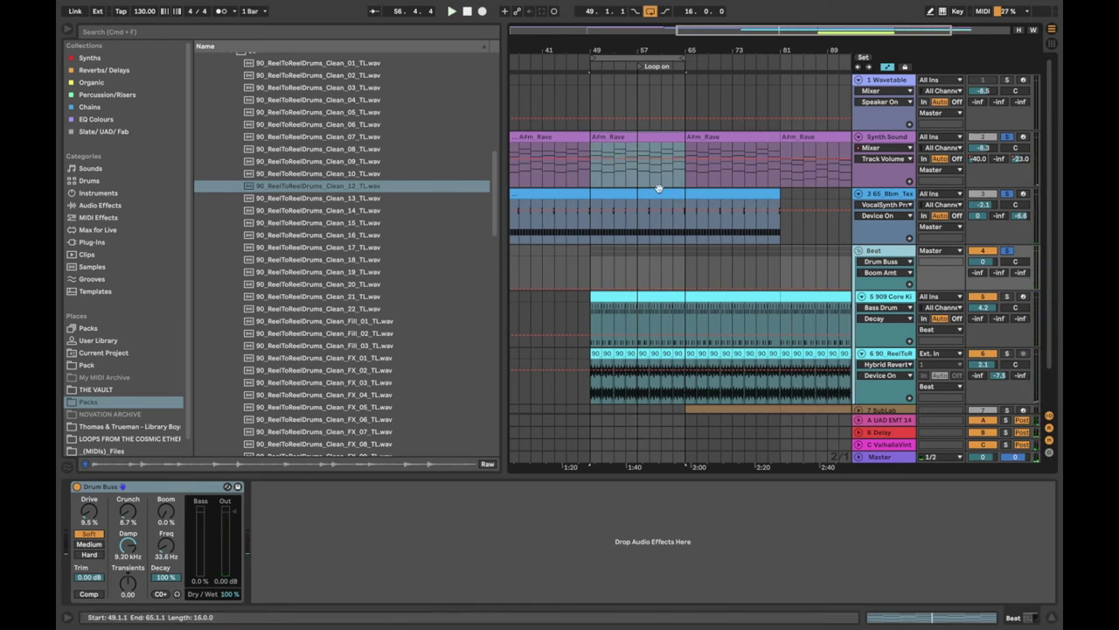
pyautogui.click(858, 194)
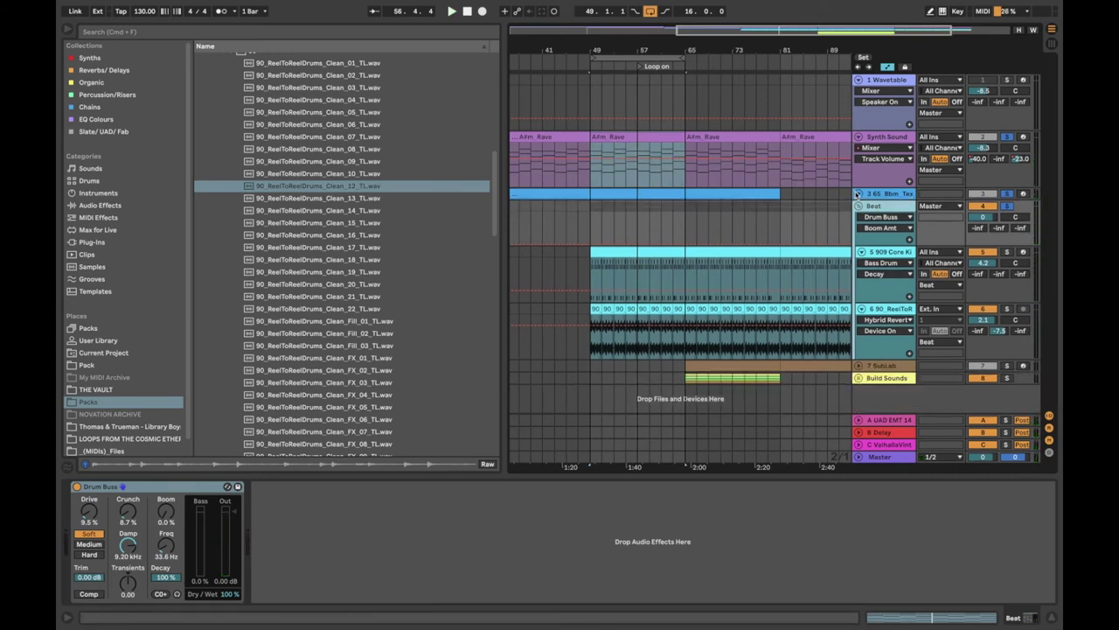
pyautogui.click(858, 145)
pyautogui.hscroll(3, 682, 262)
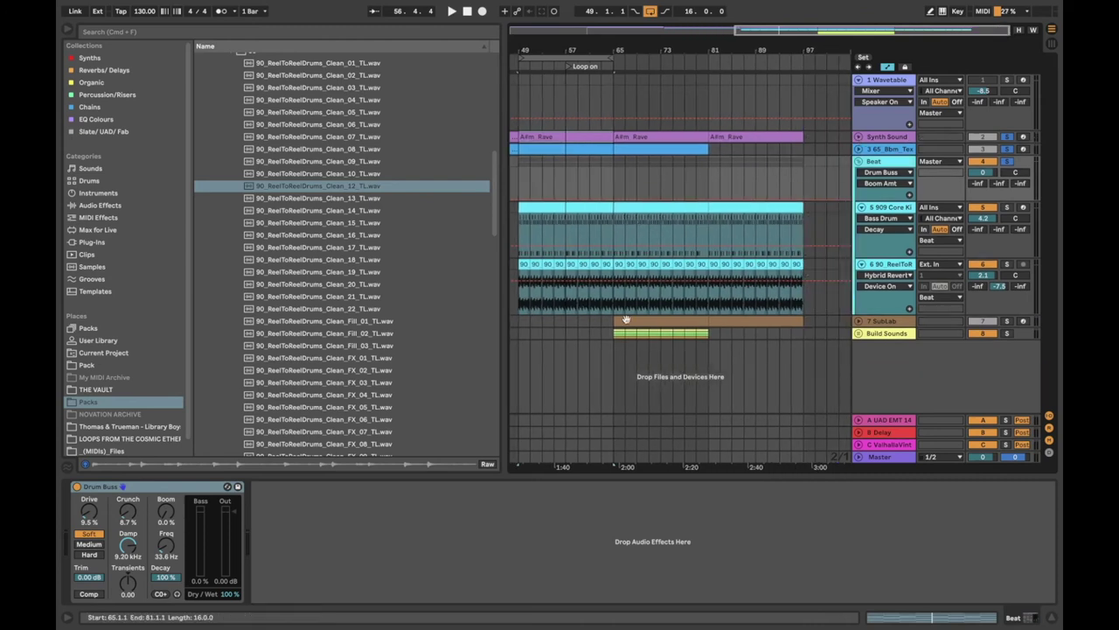
pyautogui.click(858, 321)
# Step: Select the SubLab track and start playback from bar 65
pyautogui.click(657, 320)
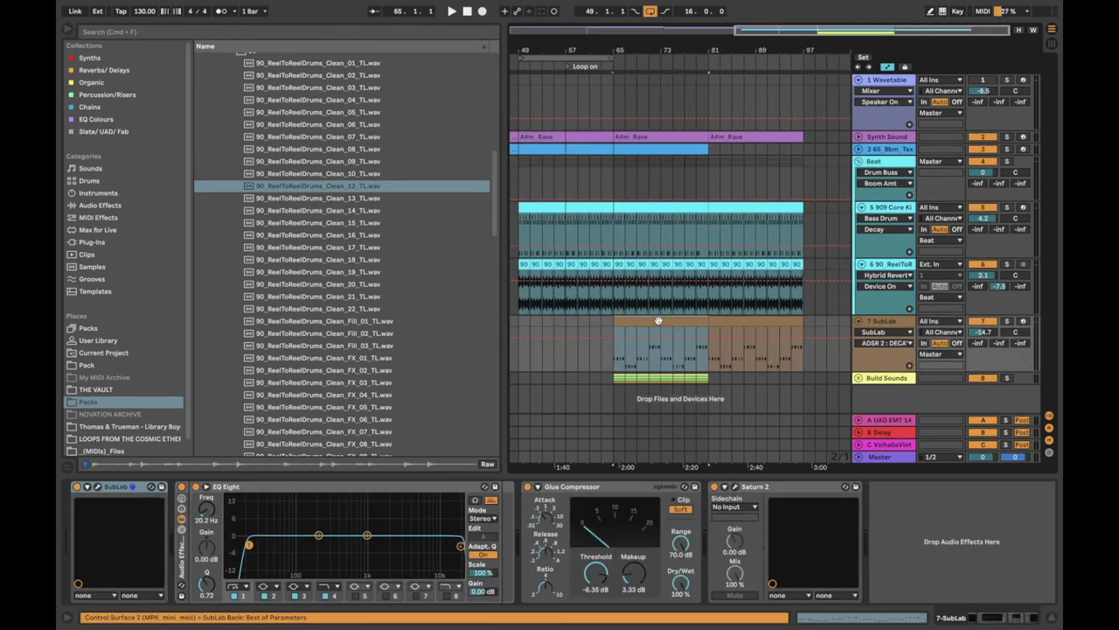
pyautogui.click(891, 321)
pyautogui.press('space')
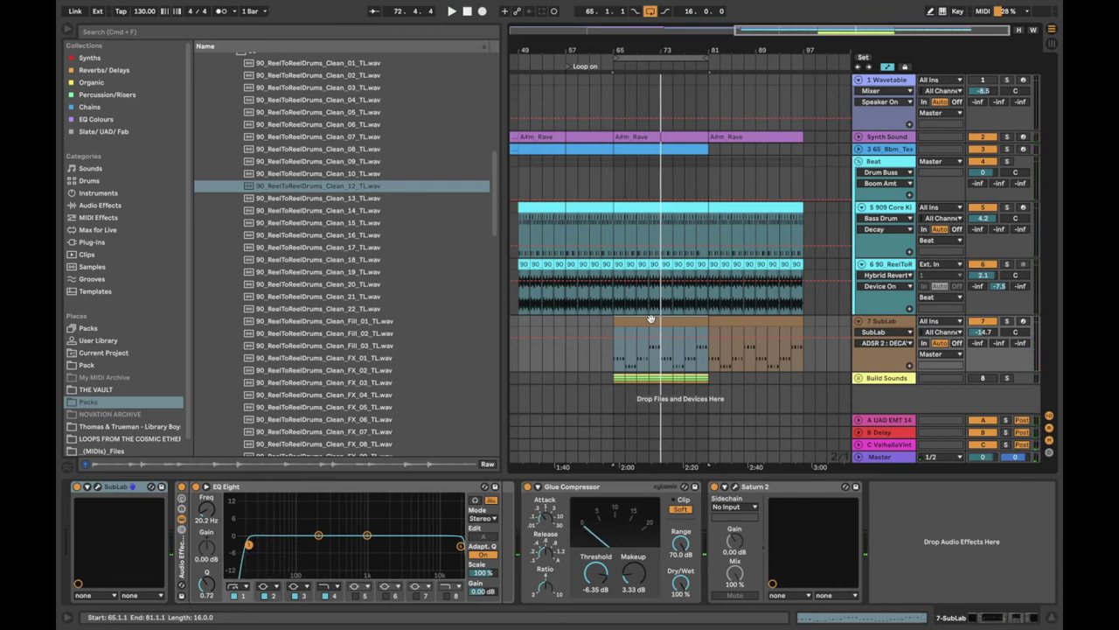
# Step: Inspect the SubLab bass clip's notes, then show its EQ Eight, Glue Compressor and Saturn 2 chain
pyautogui.doubleClick(651, 319)
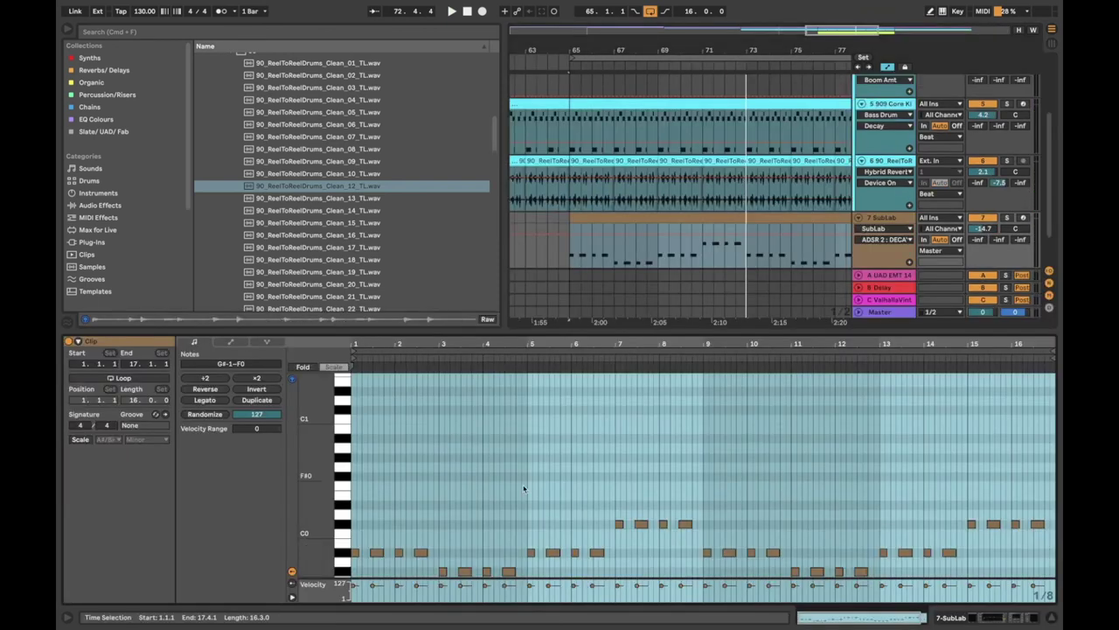
pyautogui.click(389, 519)
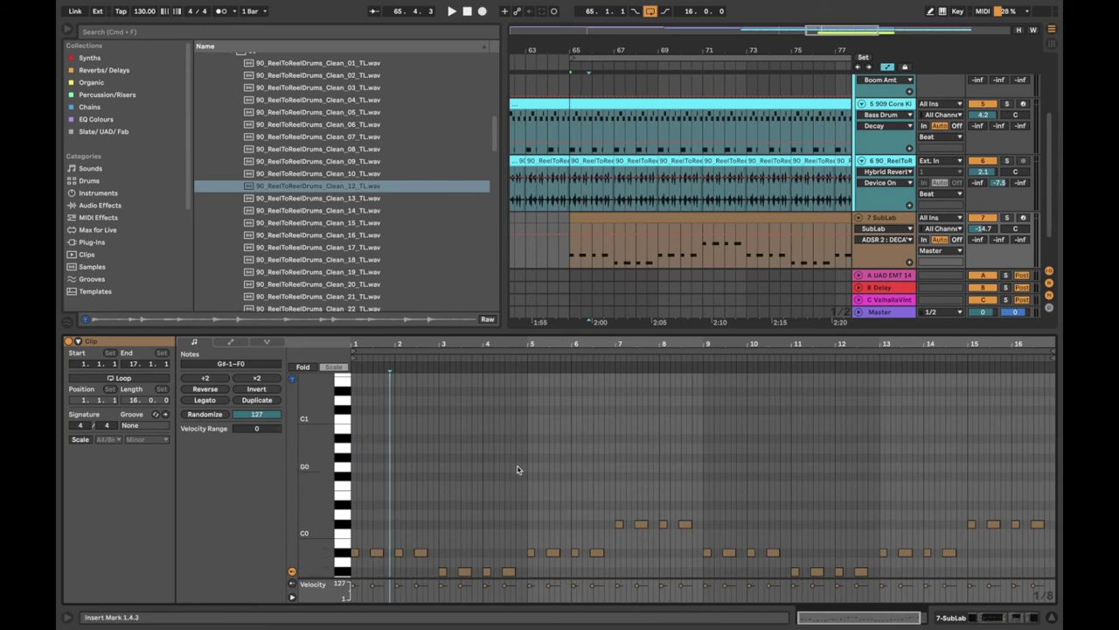
pyautogui.scroll(-3, 517, 470)
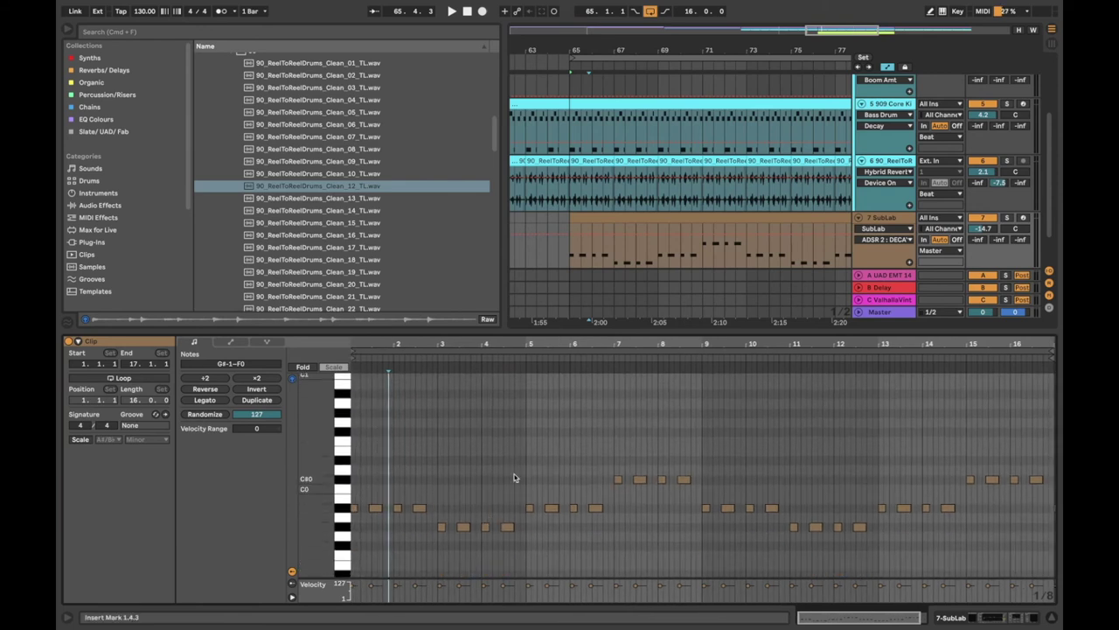
pyautogui.press('super+alt+l')
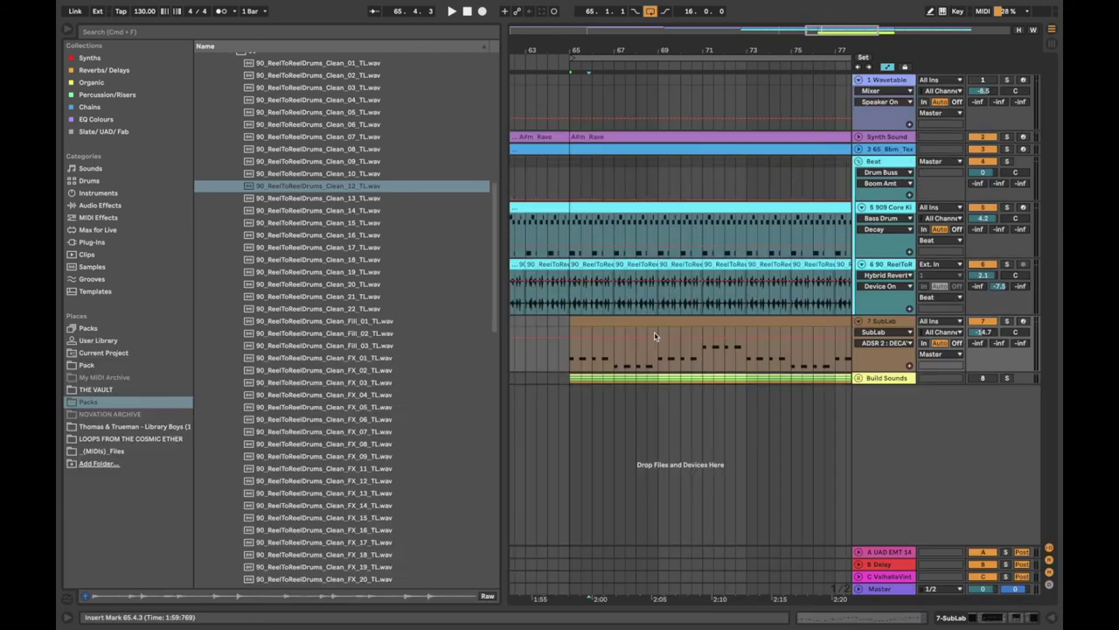
pyautogui.doubleClick(876, 323)
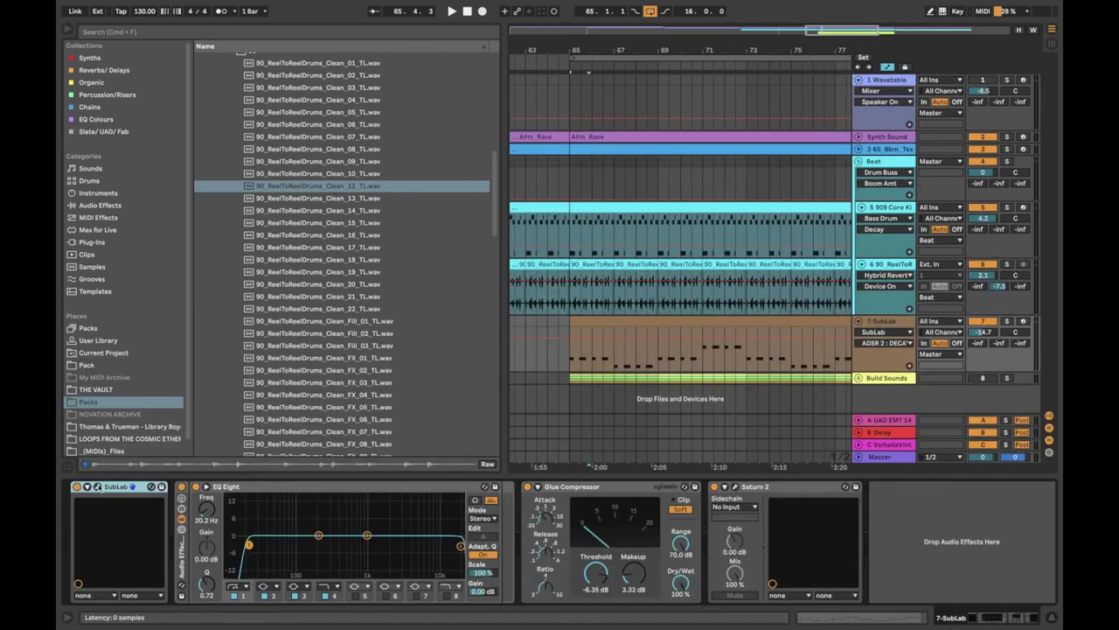
pyautogui.click(97, 486)
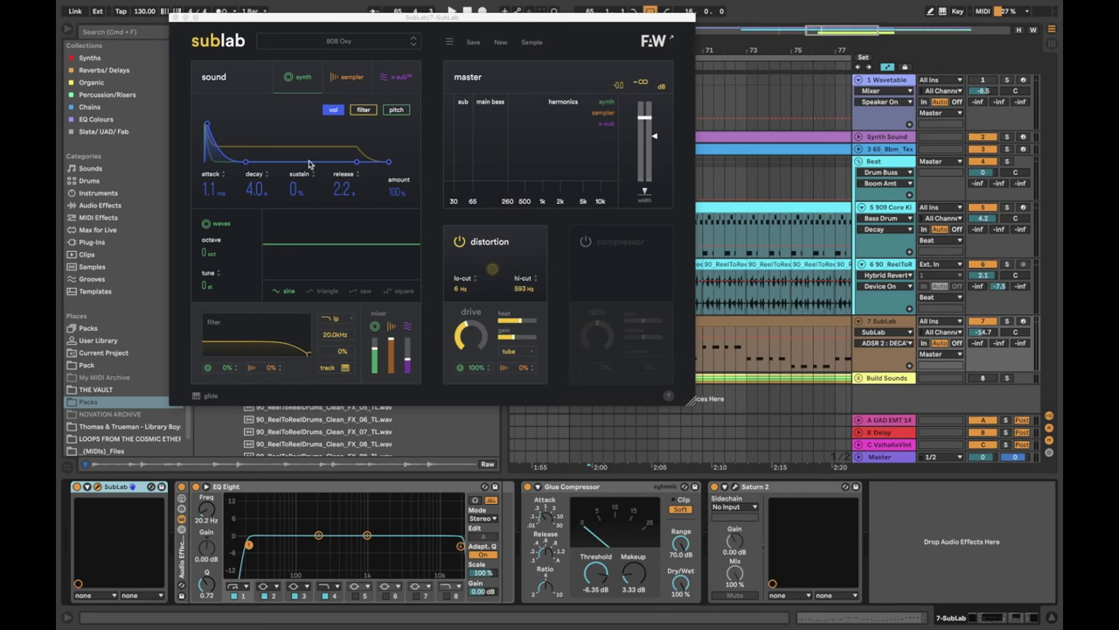
pyautogui.moveTo(246, 17); pyautogui.dragTo(320, 68)
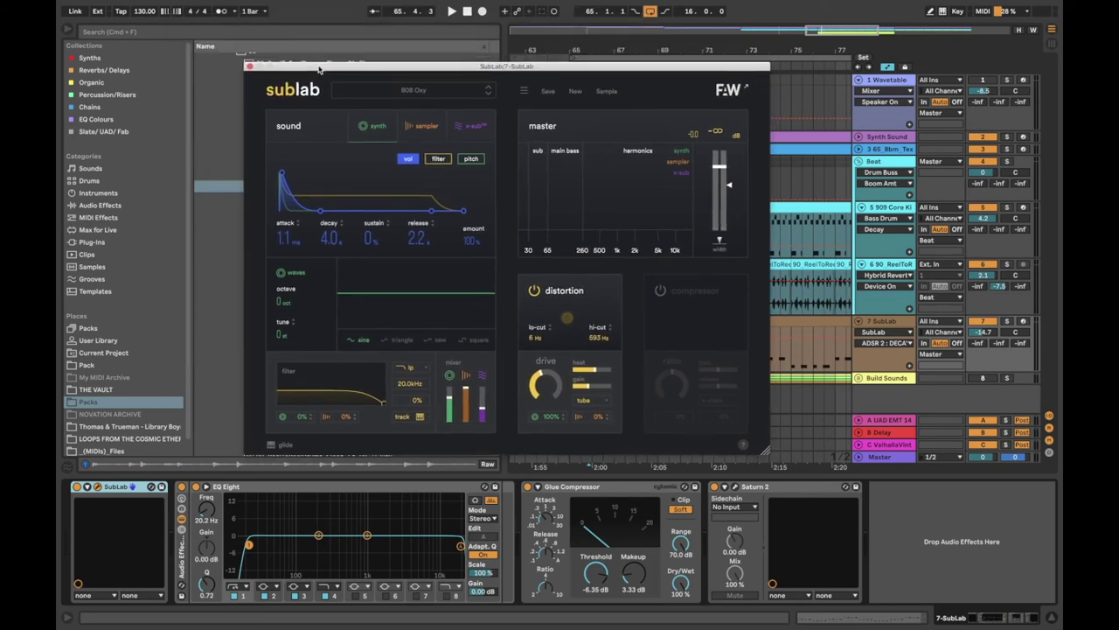
# Step: Close the SubLab editor, hide the browser, and select the 909 Core Kit's Bass Drum pad
pyautogui.click(250, 66)
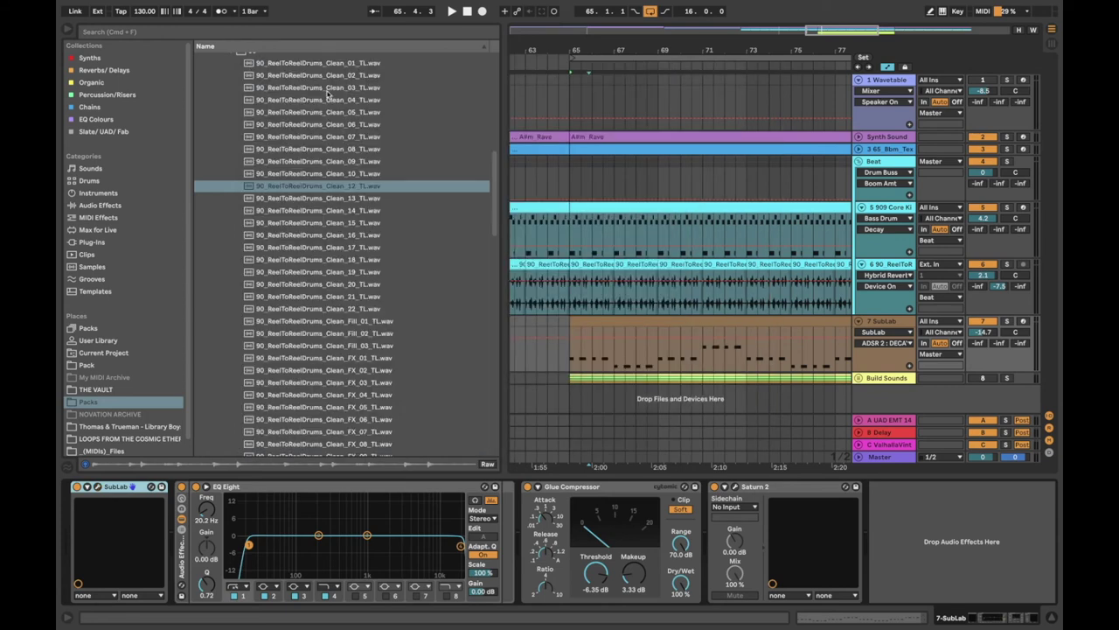
pyautogui.press('super+alt+b')
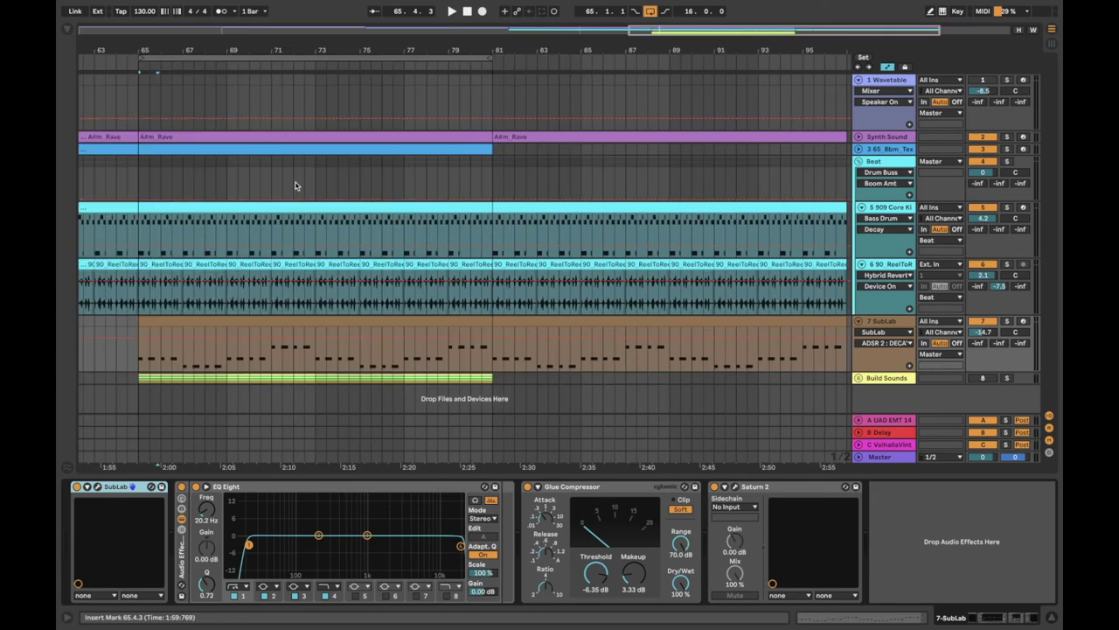
pyautogui.hscroll(-5, 294, 186)
pyautogui.click(882, 213)
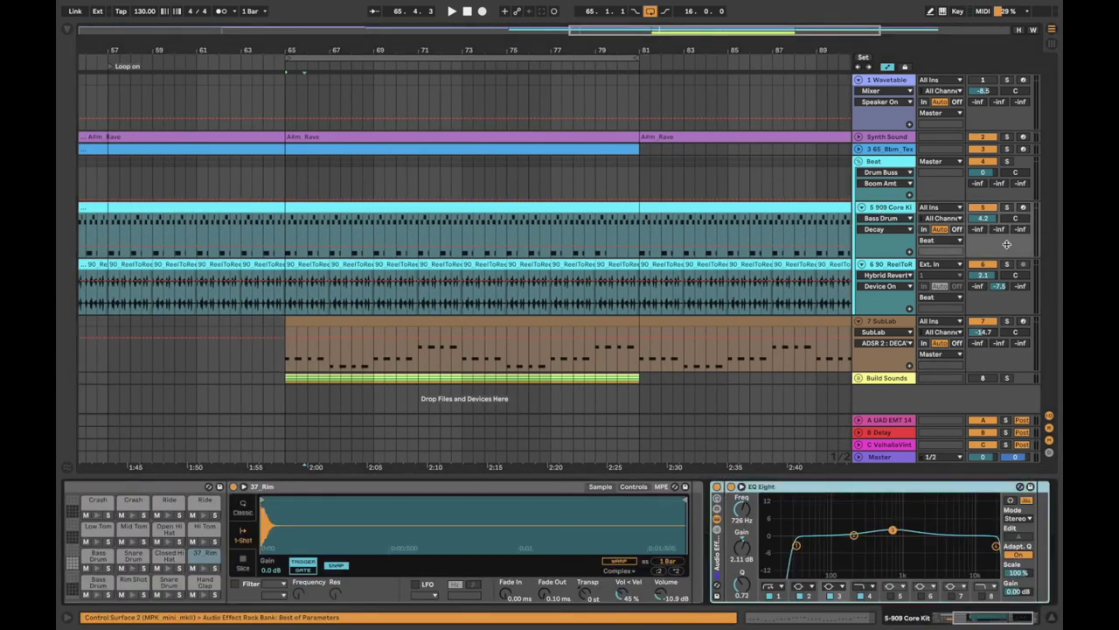
pyautogui.click(87, 584)
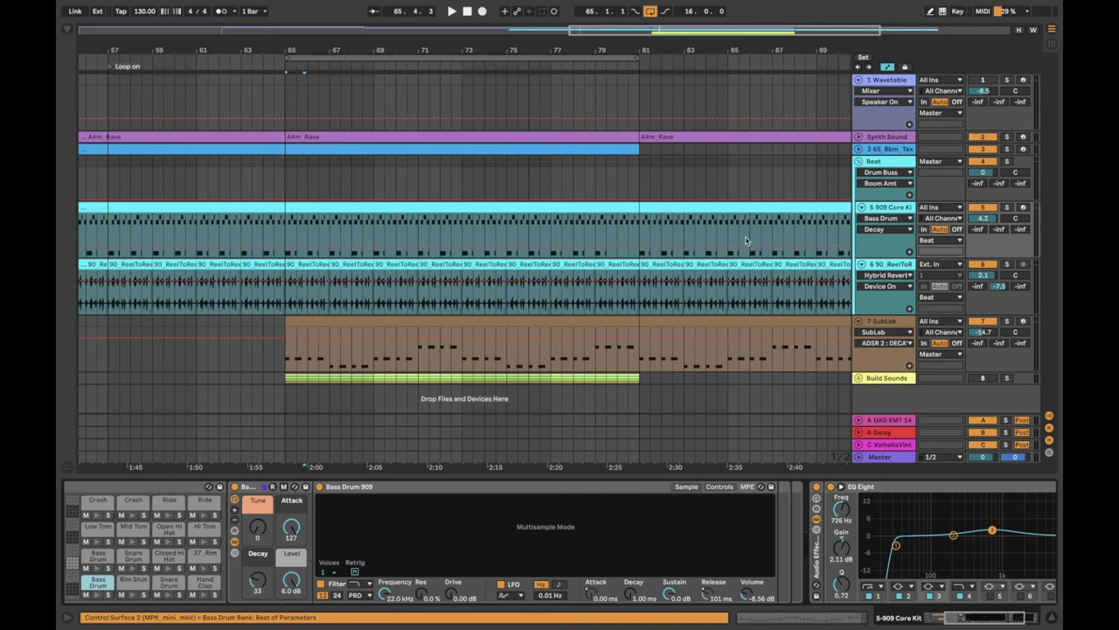
# Step: Solo the 909 kit and SubLab bass, play from bar 65, and set Bass Drum decay to 39
pyautogui.click(1006, 207)
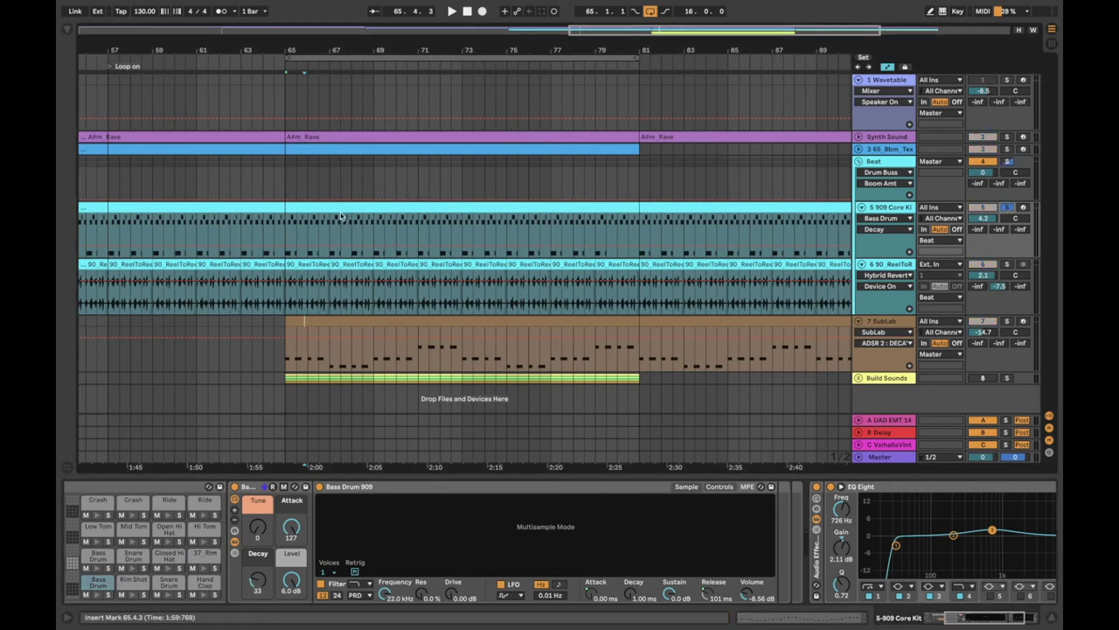
pyautogui.click(337, 208)
pyautogui.press('space')
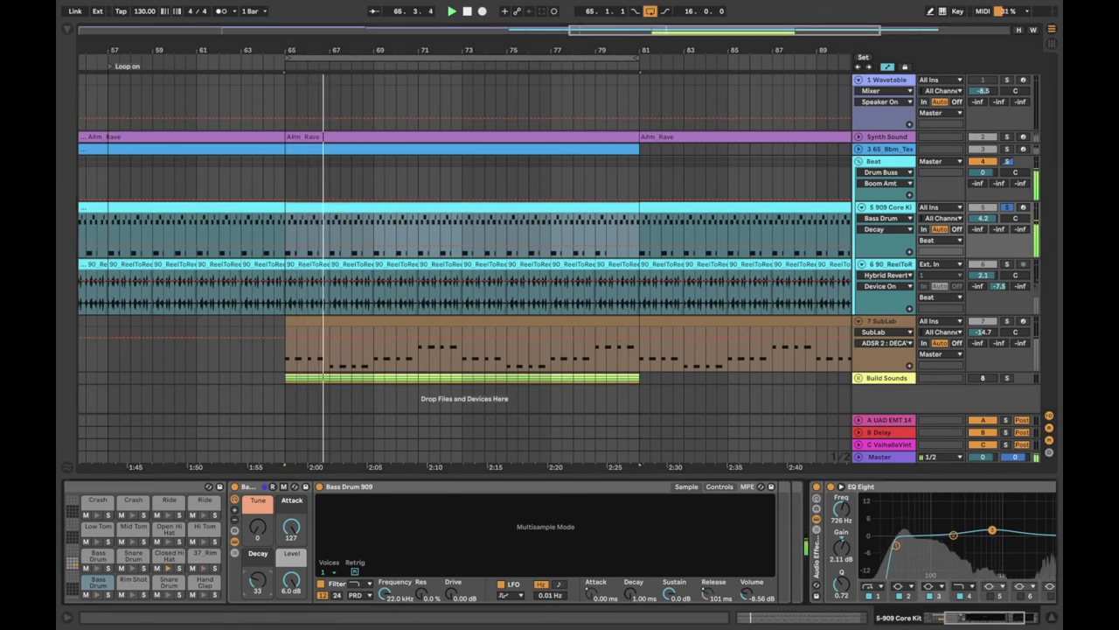
pyautogui.moveTo(257, 578); pyautogui.dragTo(257, 533)
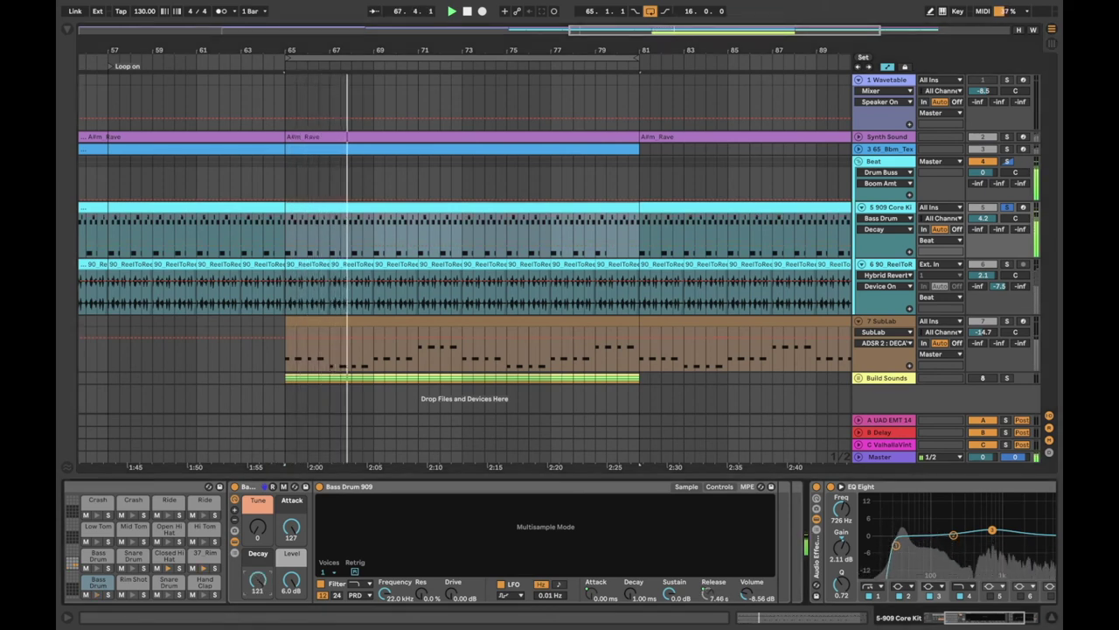
pyautogui.click(1009, 321)
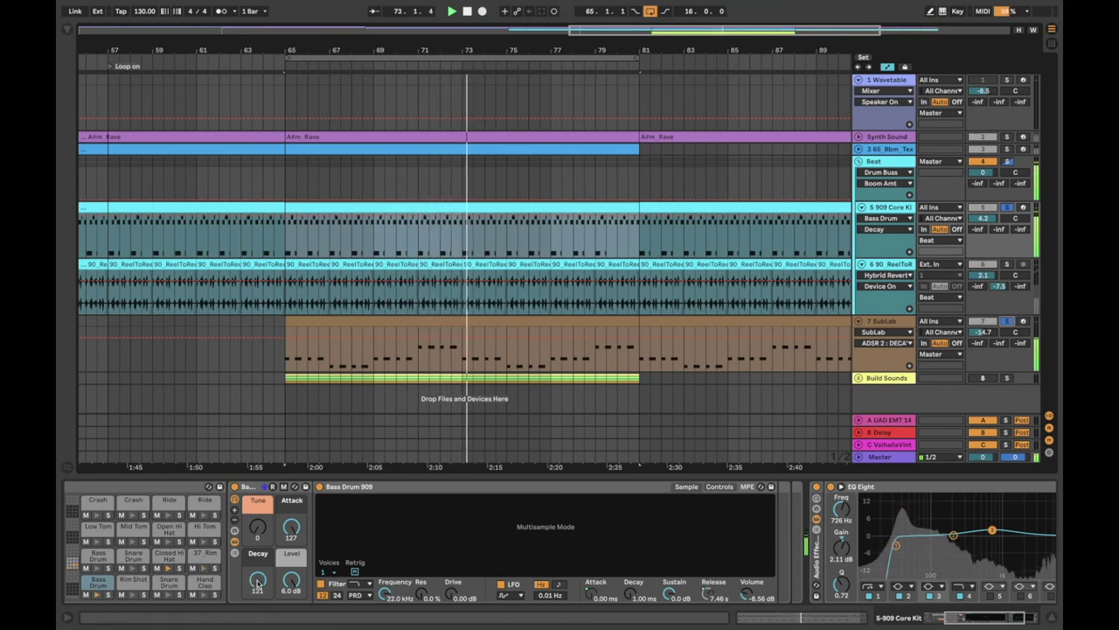
pyautogui.moveTo(251, 574); pyautogui.dragTo(251, 605)
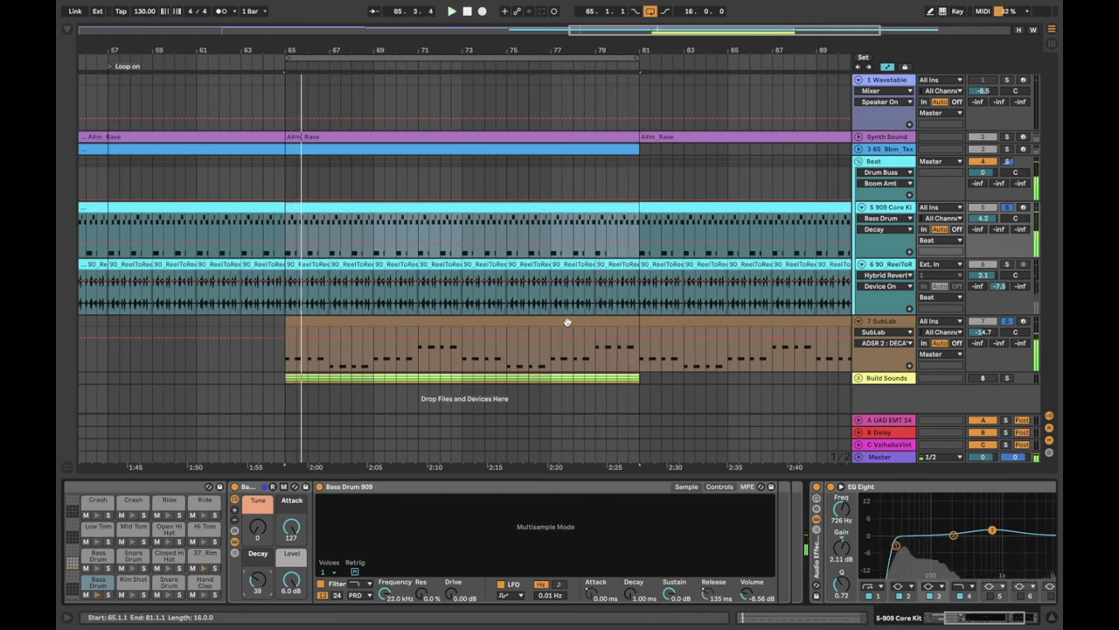
# Step: Show the Beat group's Drum Buss, restart the loop, and solo the whole Beat group
pyautogui.click(987, 321)
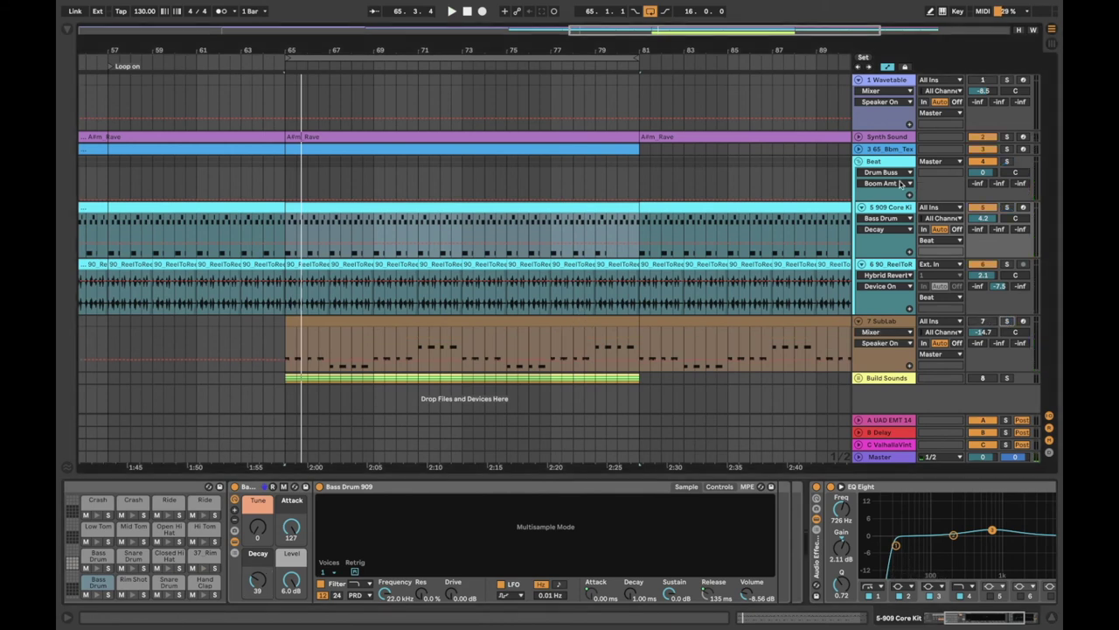
pyautogui.click(883, 161)
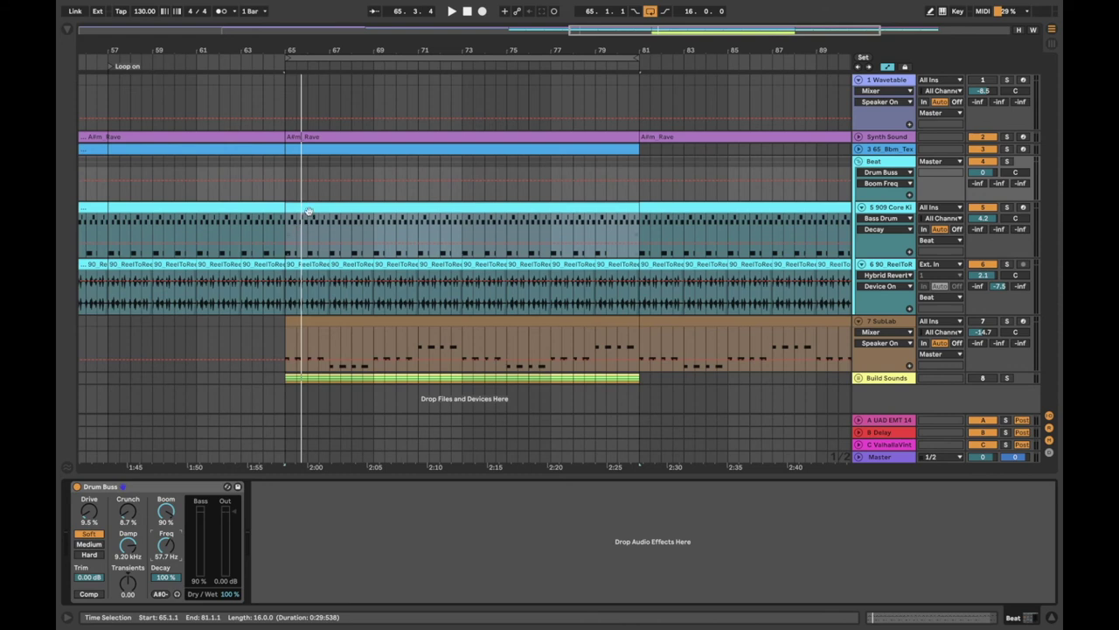
pyautogui.click(886, 207)
pyautogui.press('space')
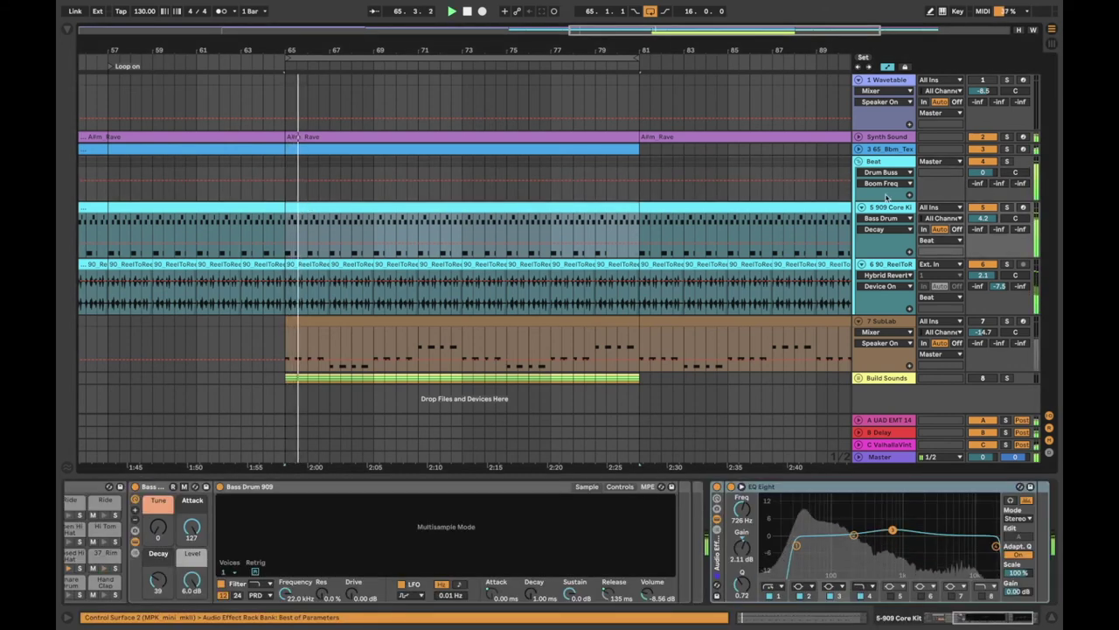
pyautogui.click(1006, 162)
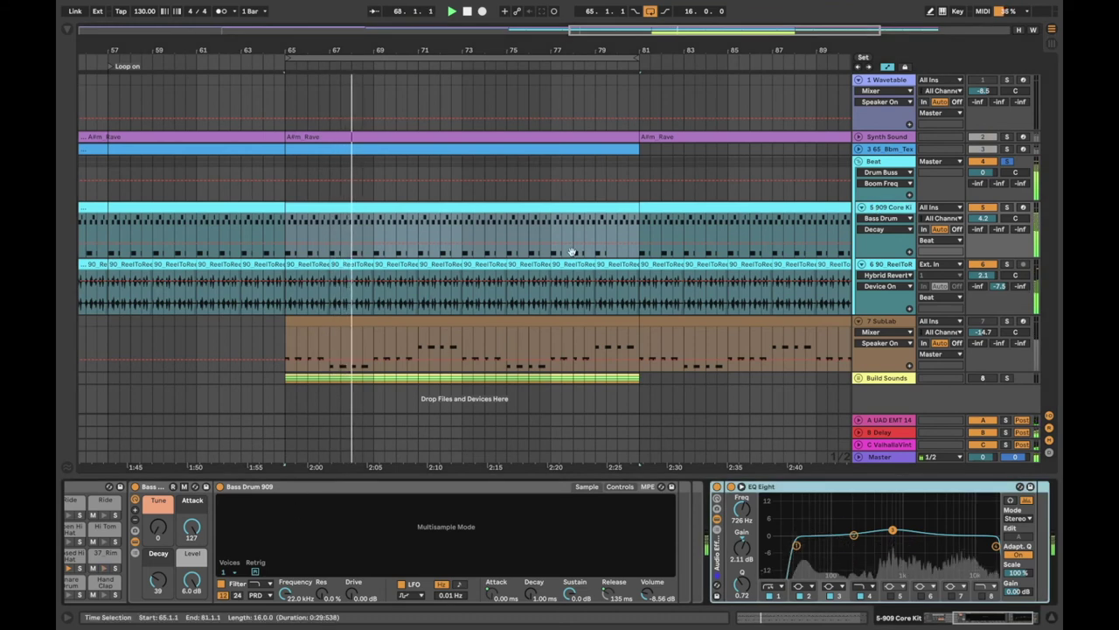
# Step: Set the Drum Buss Boom amount to 58% with Boom Freq at 35.4 Hz
pyautogui.click(732, 194)
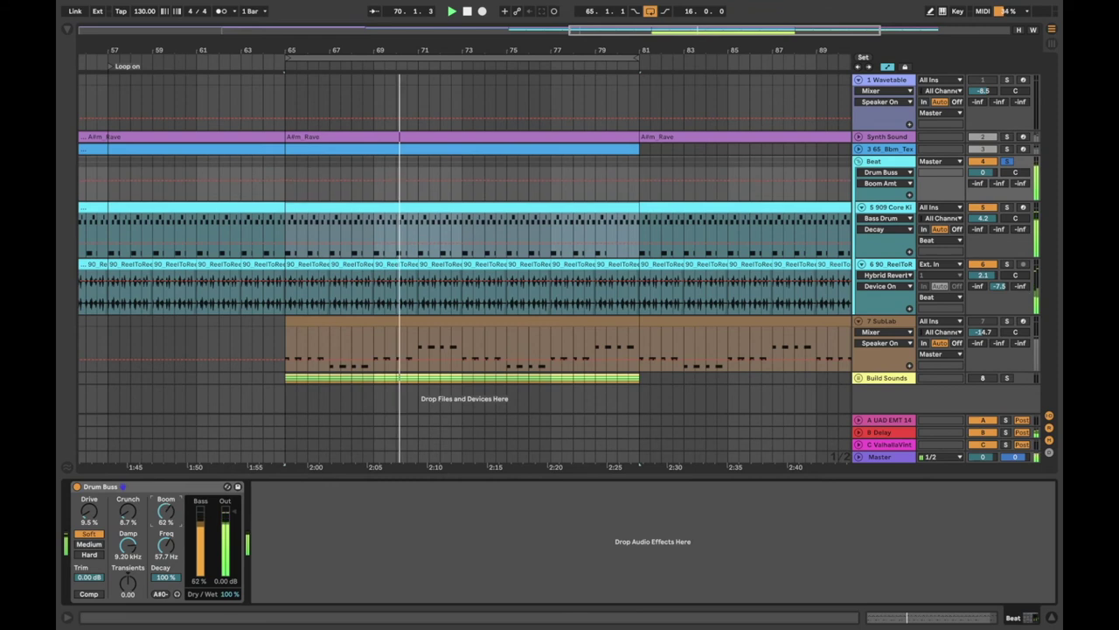
pyautogui.moveTo(166, 521); pyautogui.dragTo(166, 512)
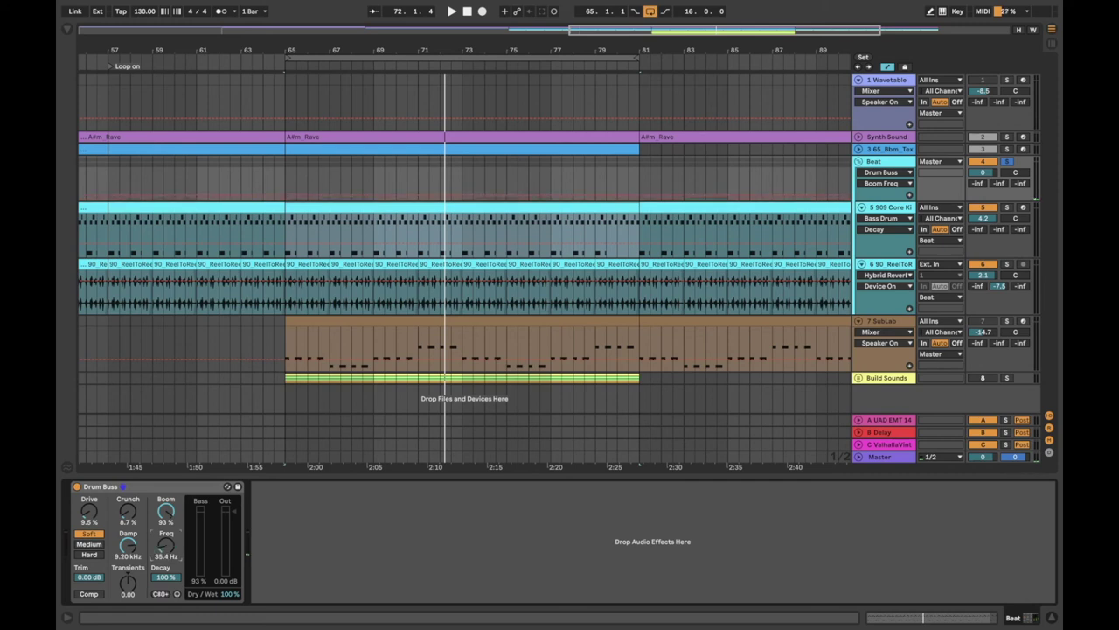
pyautogui.press('space')
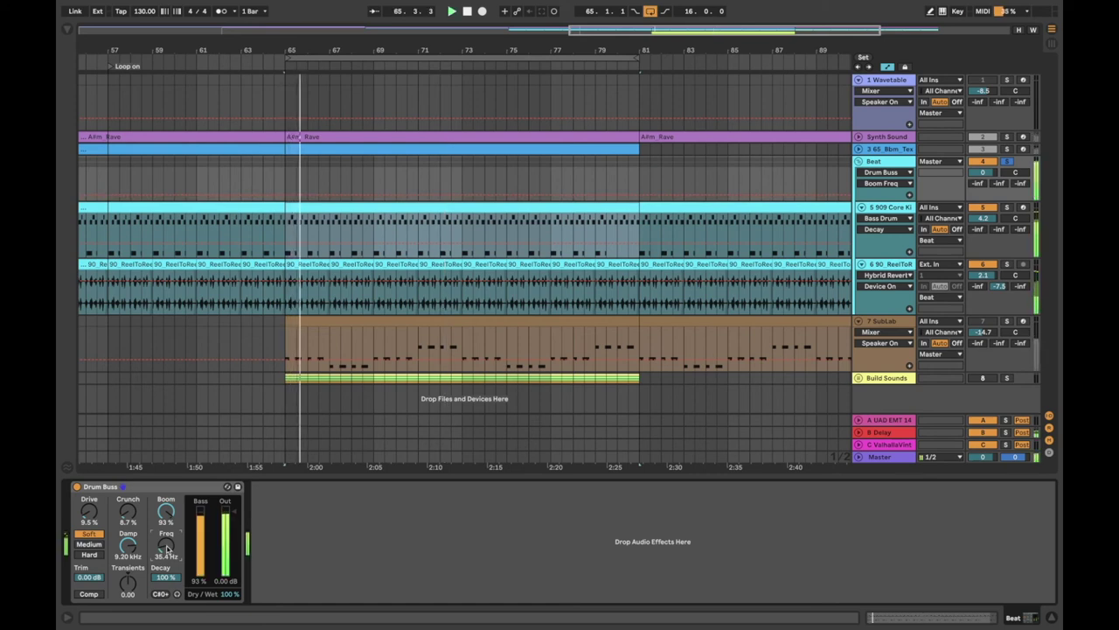
pyautogui.moveTo(165, 511)
pyautogui.mouseDown()
pyautogui.moveTo(165, 547)
pyautogui.moveTo(161, 519)
pyautogui.mouseUp()
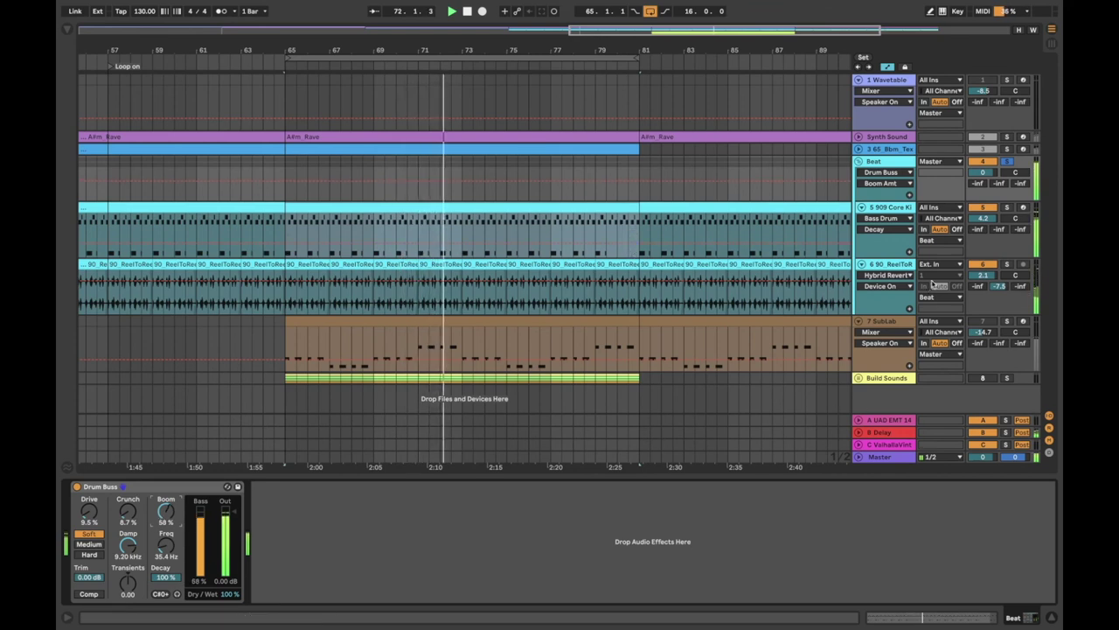
# Step: Solo Synth Sound, show Beat's Track Volume automation, and raise Synth Sound to -7.3 dB
pyautogui.click(1008, 137)
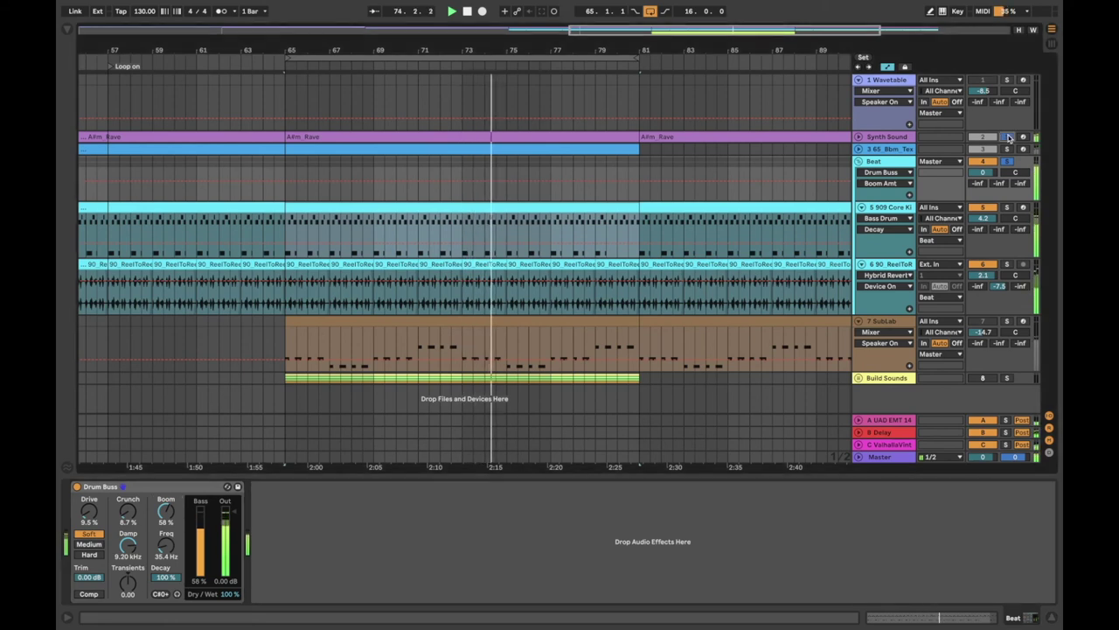
pyautogui.click(984, 173)
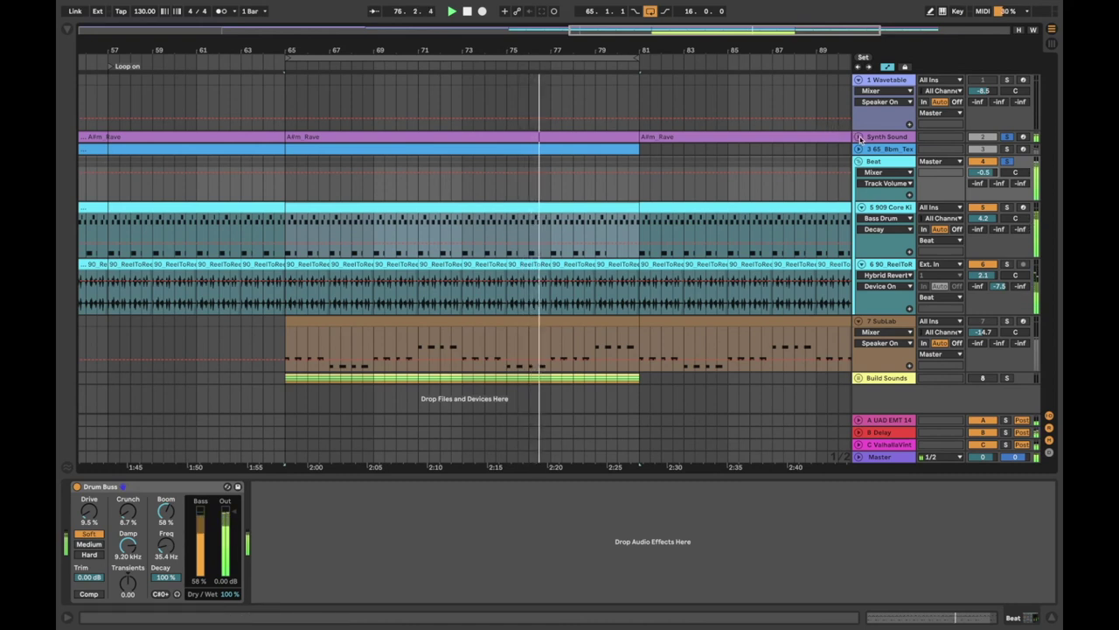
pyautogui.click(973, 147)
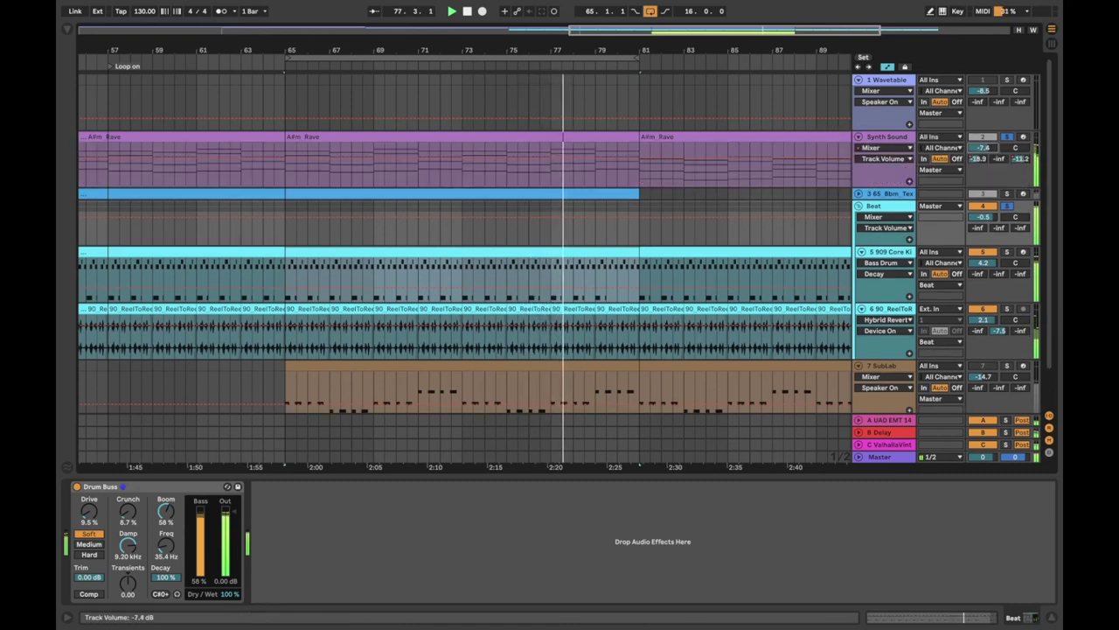
pyautogui.scroll(1, 979, 153)
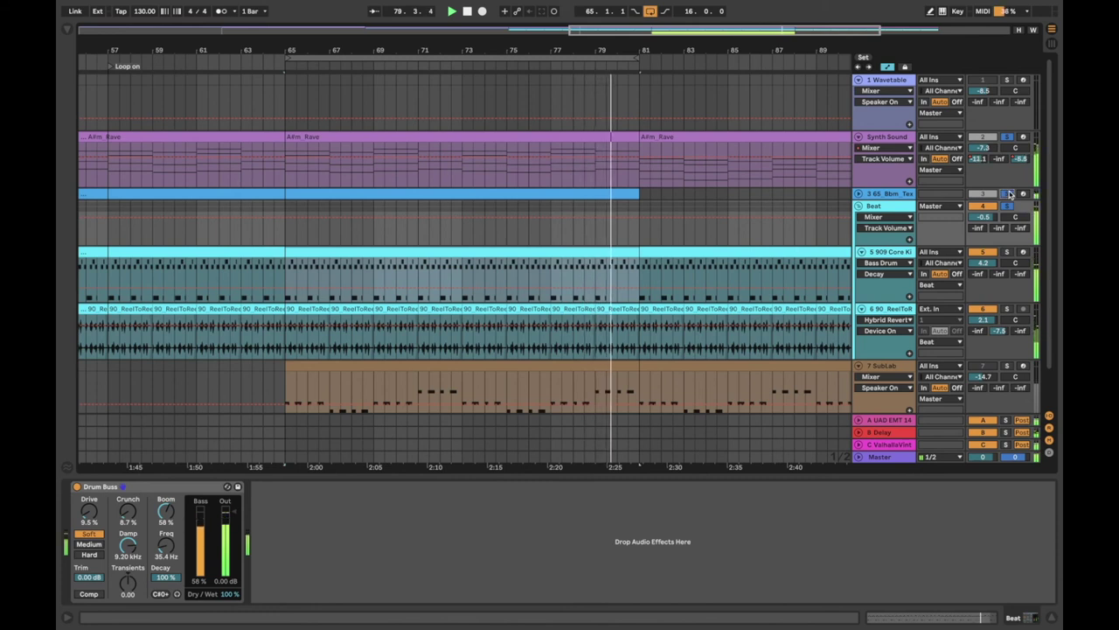
pyautogui.click(859, 193)
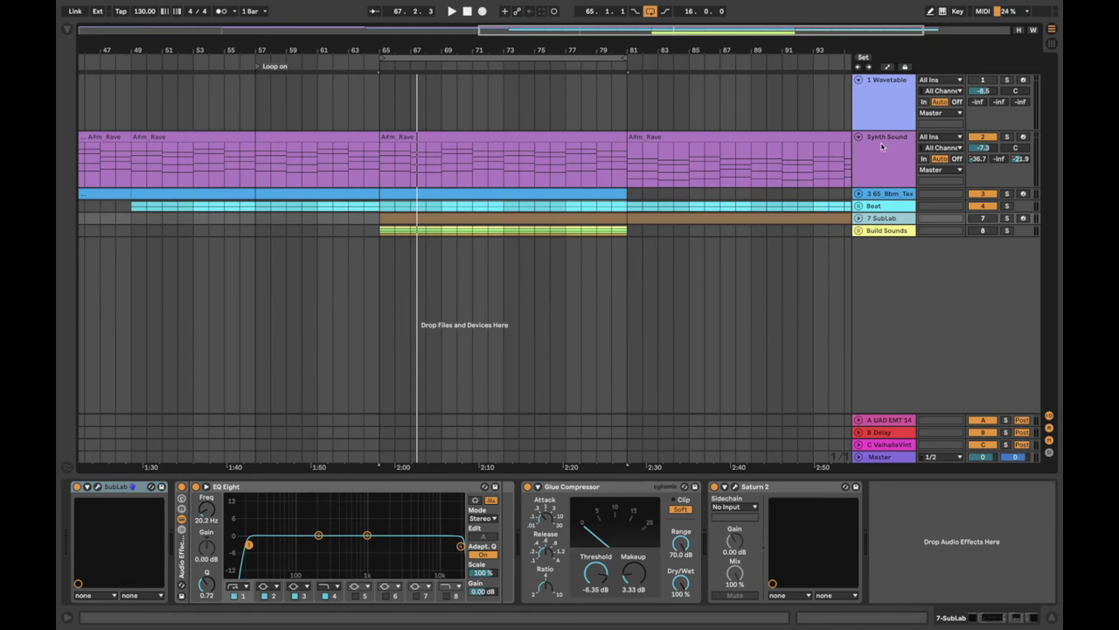
# Step: Move the loop to bars 73–89 and play the arrangement from bar 73
pyautogui.click(882, 147)
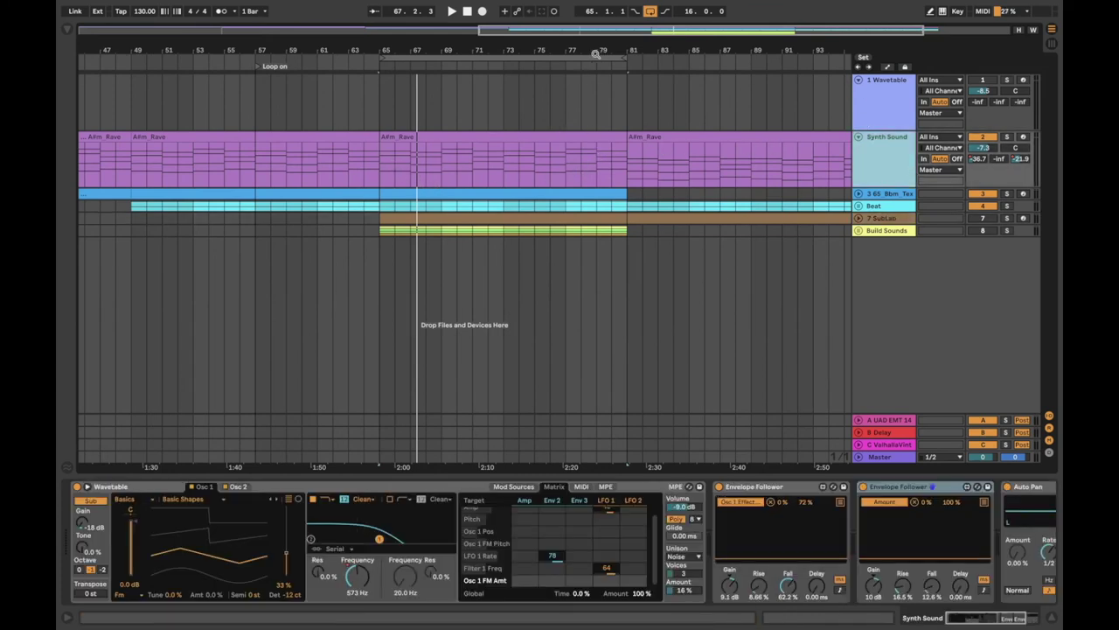
pyautogui.moveTo(571, 56); pyautogui.dragTo(687, 58)
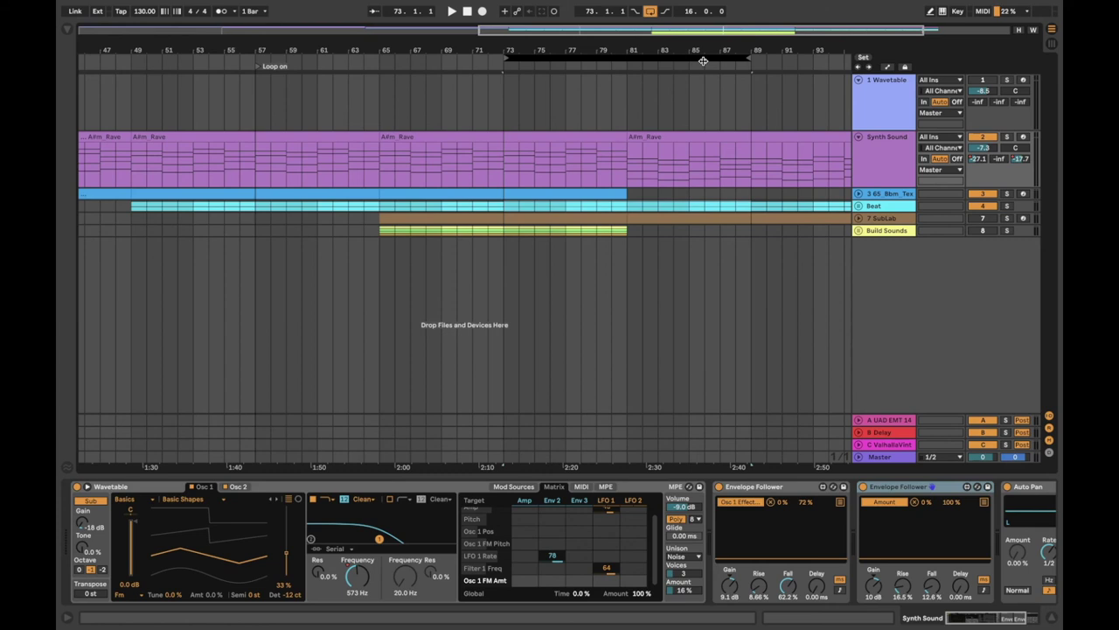
pyautogui.click(703, 61)
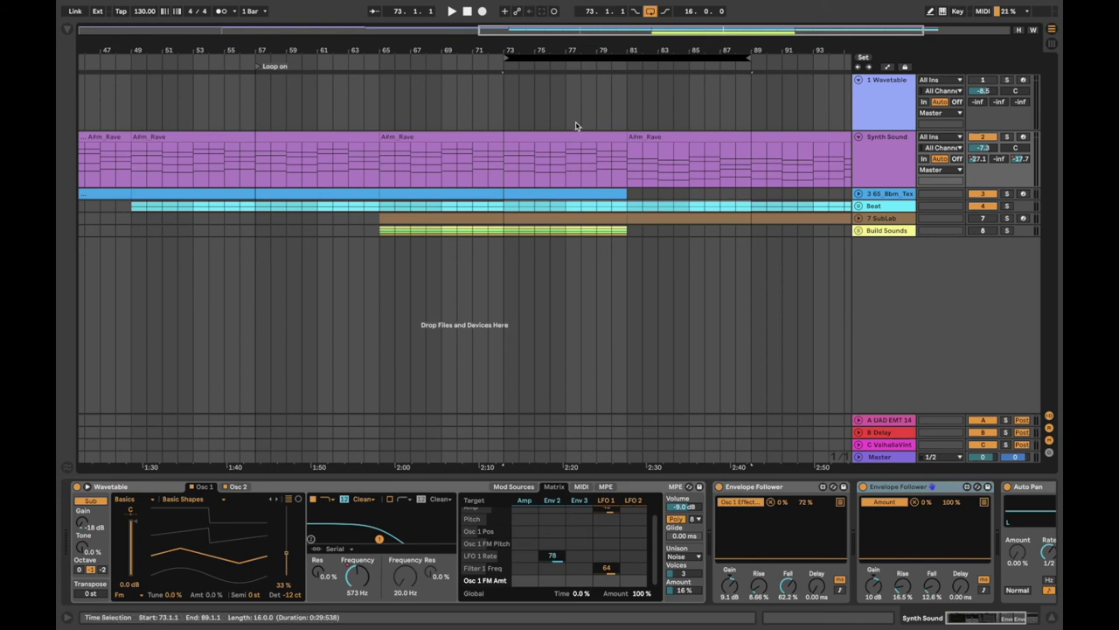
pyautogui.click(506, 114)
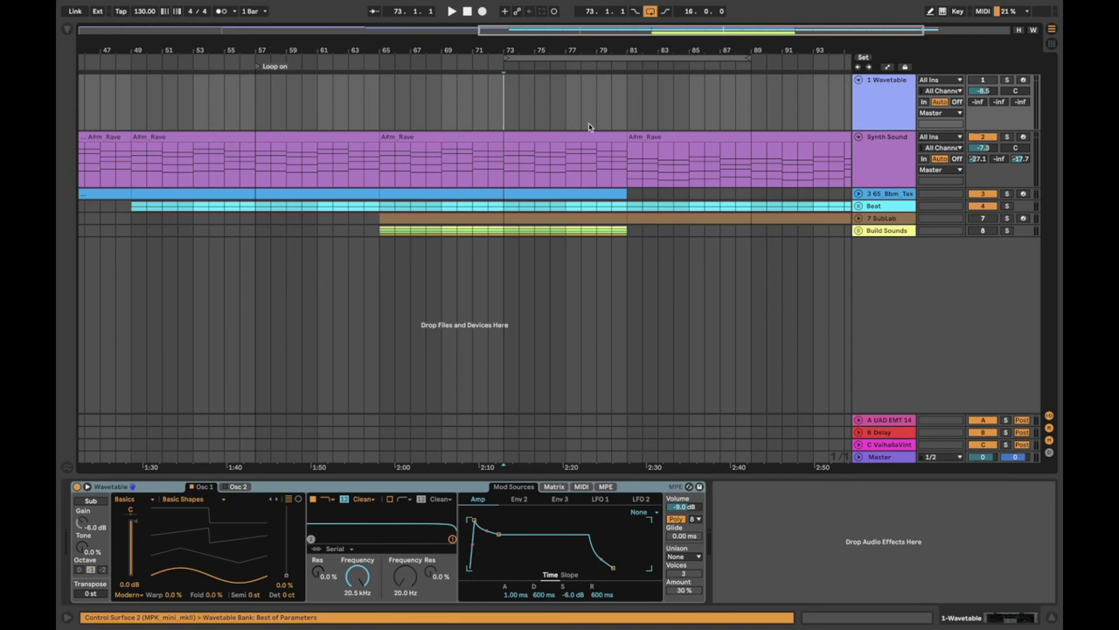
pyautogui.press('space')
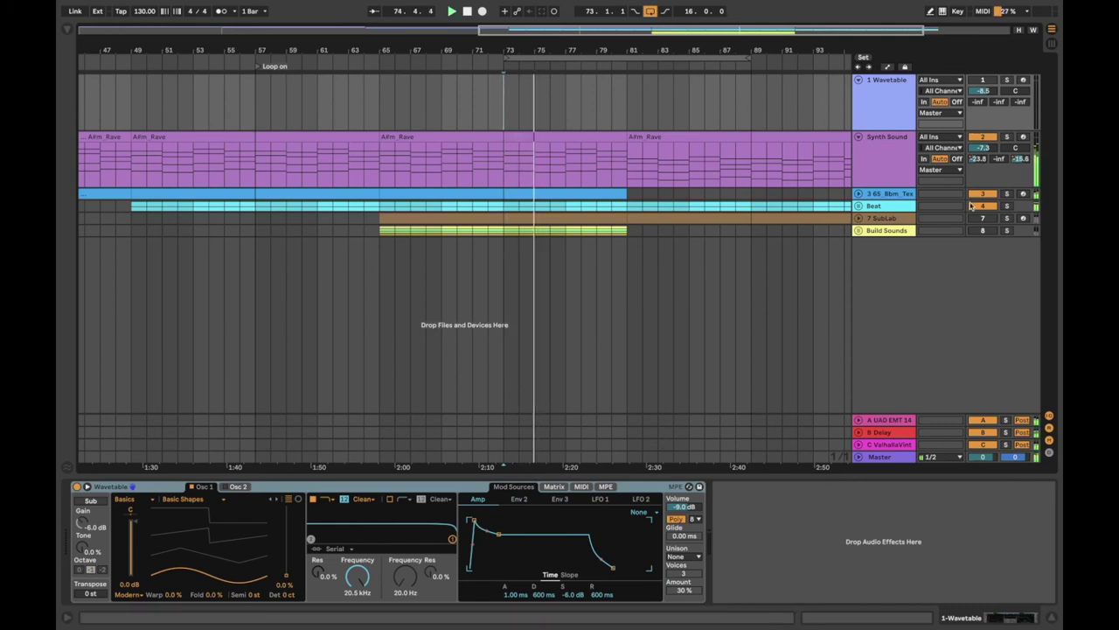
# Step: Turn on the Build Sounds group and unfold its choir, brass and Prophet tracks
pyautogui.click(982, 231)
pyautogui.click(859, 230)
pyautogui.scroll(-1, 763, 271)
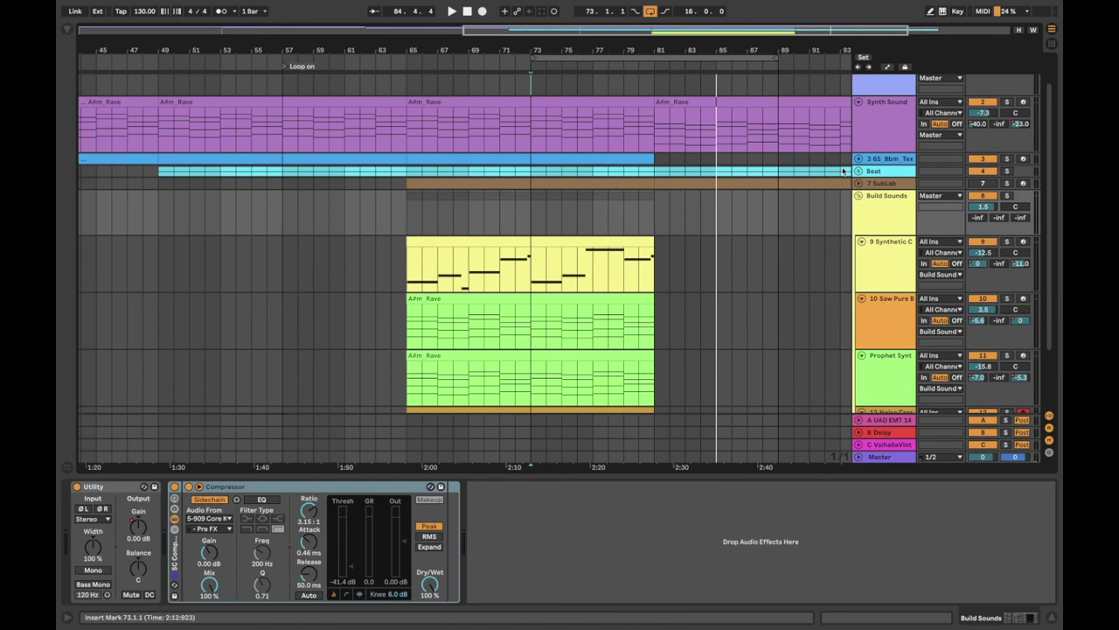
# Step: Unfold the Beat group and view its Drum Buss settings
pyautogui.click(859, 172)
pyautogui.click(875, 172)
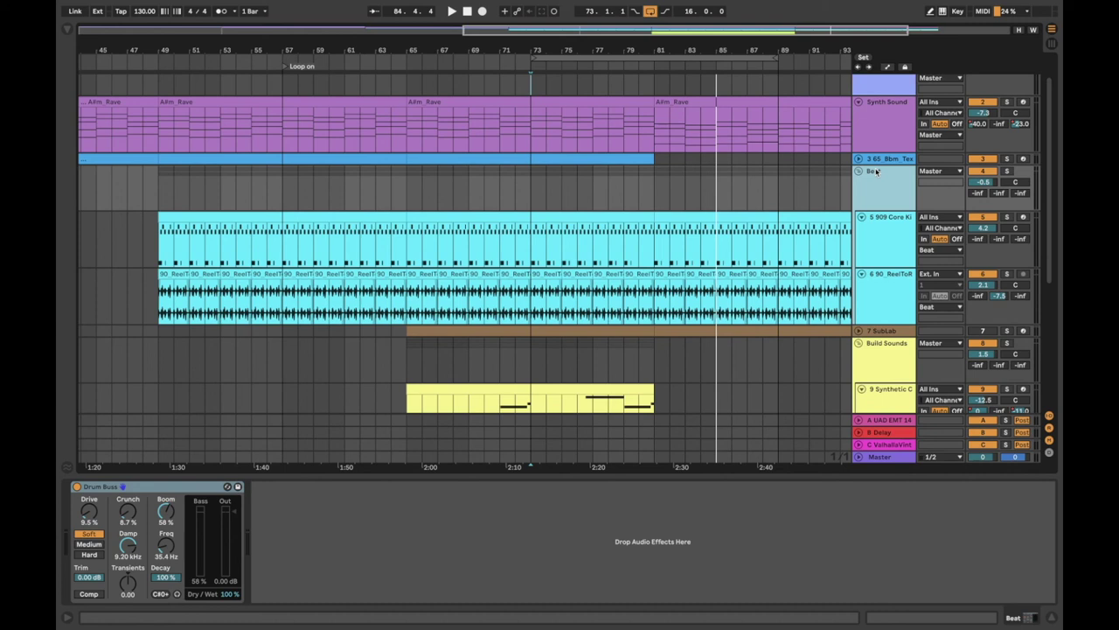
pyautogui.scroll(-2, 726, 180)
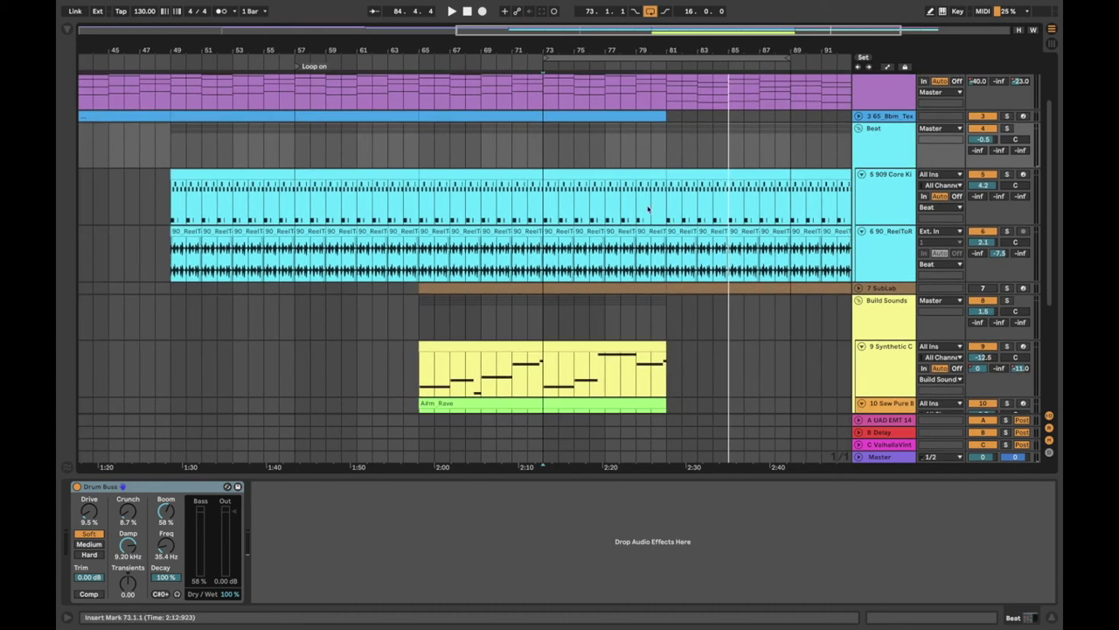
pyautogui.scroll(-6, 643, 213)
pyautogui.scroll(2, 669, 289)
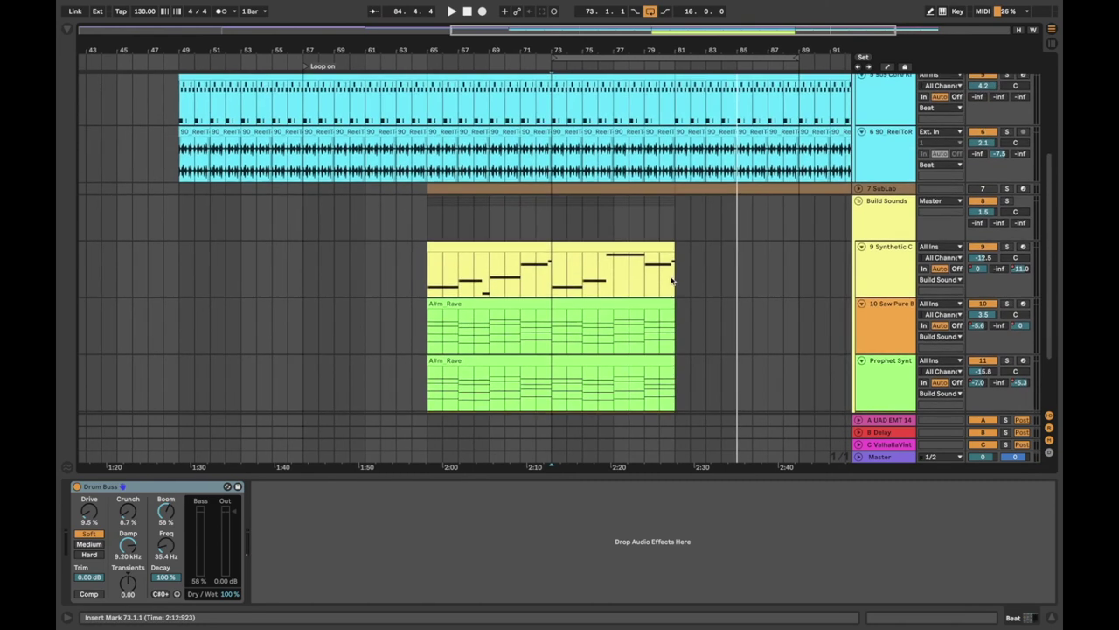
# Step: Select the Build Sounds group and drag the loop brace to cover bars 65–81
pyautogui.click(668, 204)
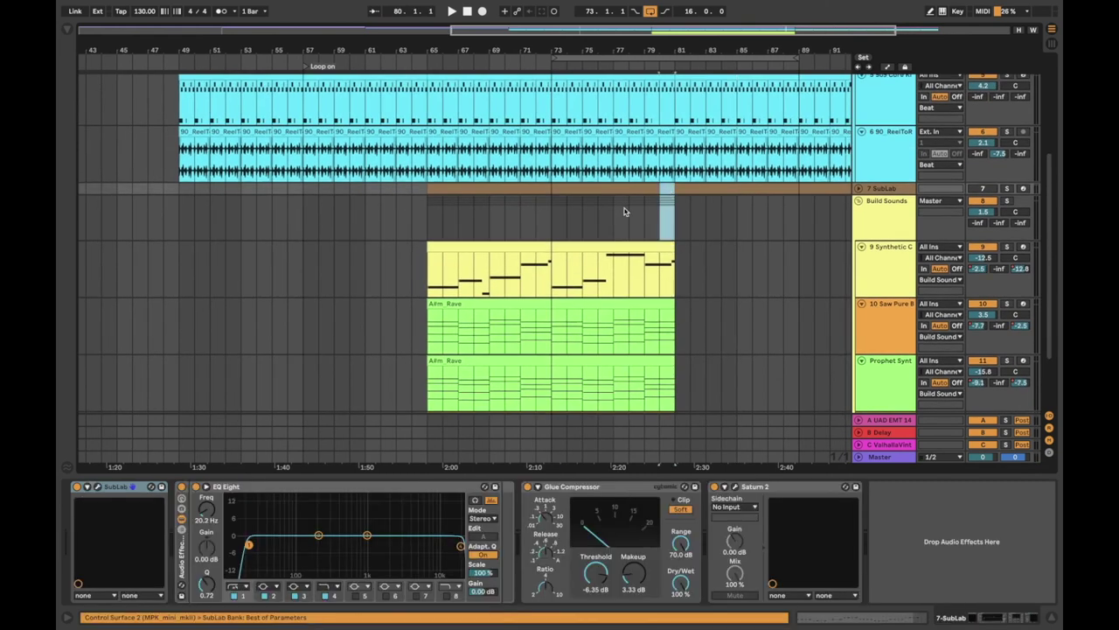
pyautogui.scroll(4, 625, 211)
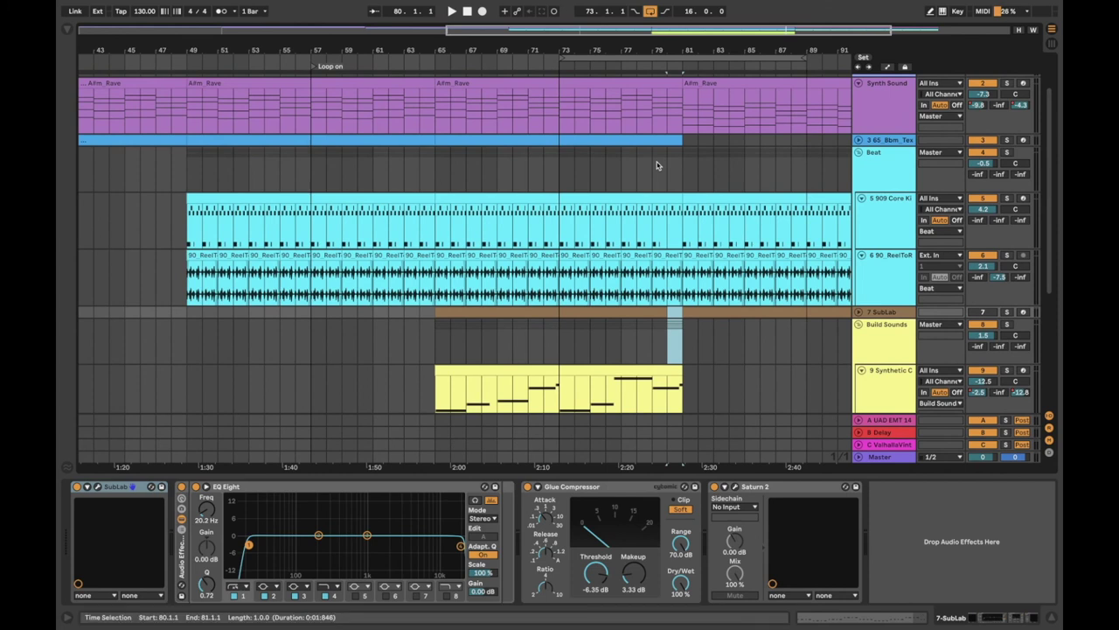
pyautogui.scroll(-7, 657, 162)
pyautogui.click(888, 133)
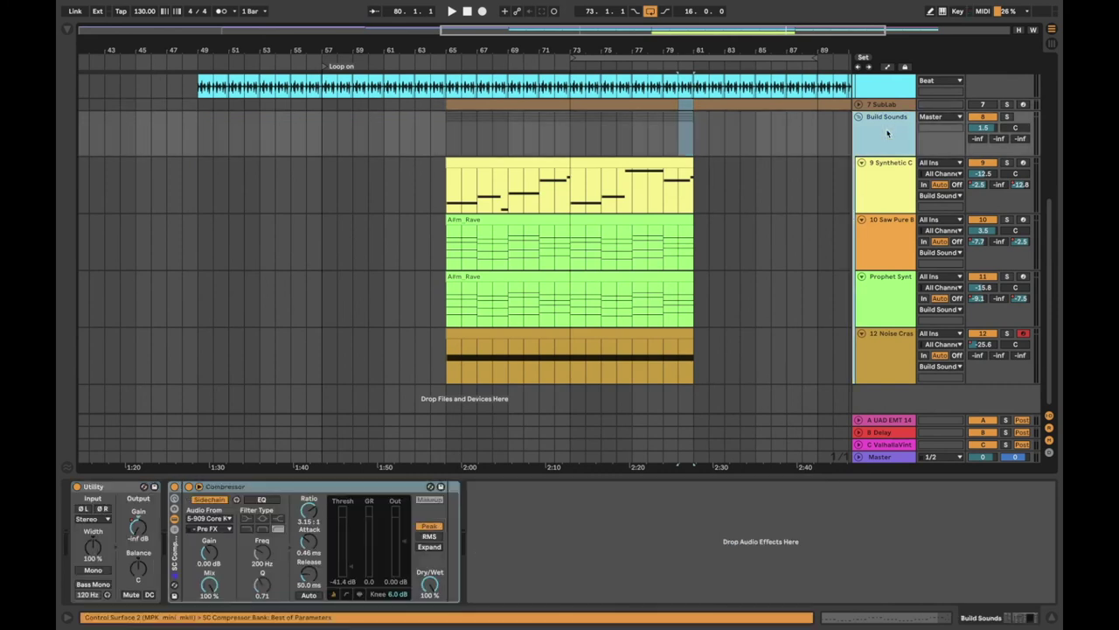
pyautogui.moveTo(697, 57); pyautogui.dragTo(570, 52)
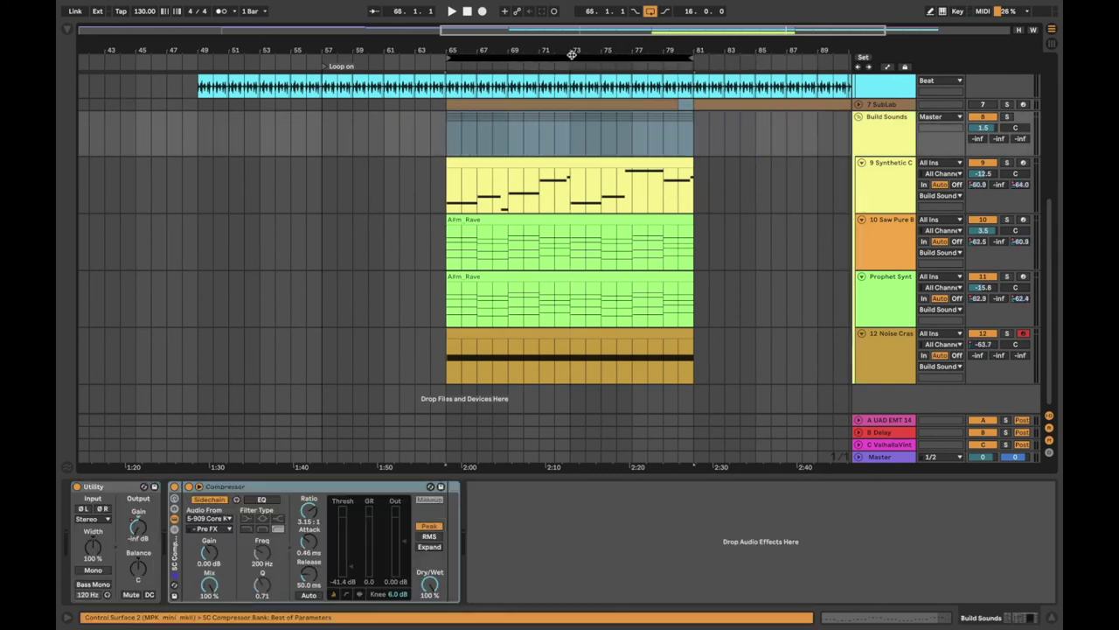
pyautogui.scroll(9, 532, 140)
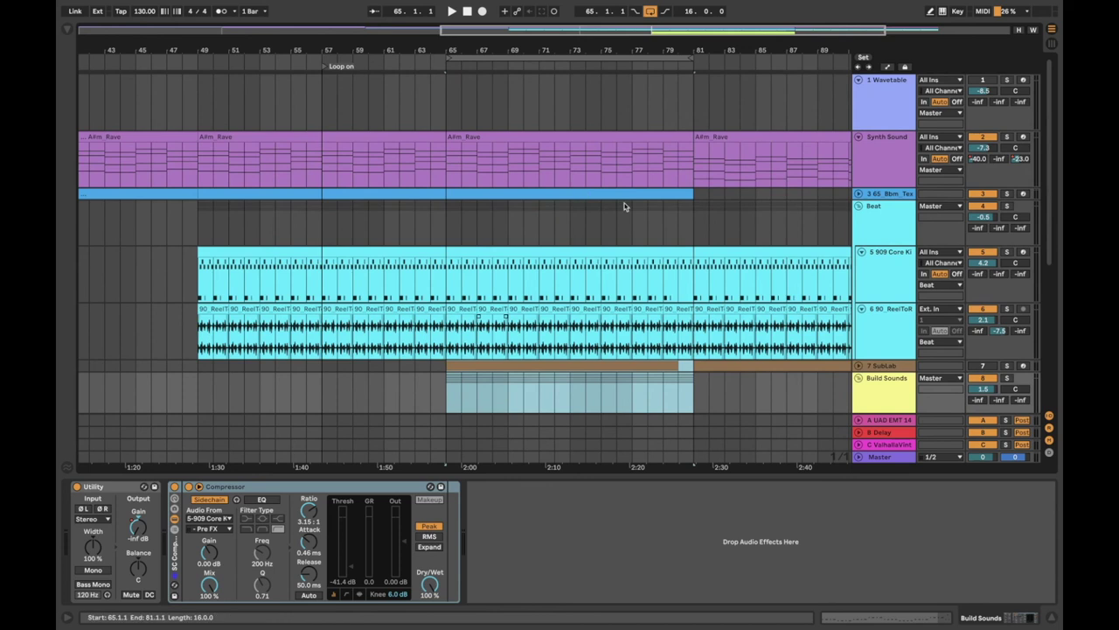
pyautogui.scroll(-9, 617, 193)
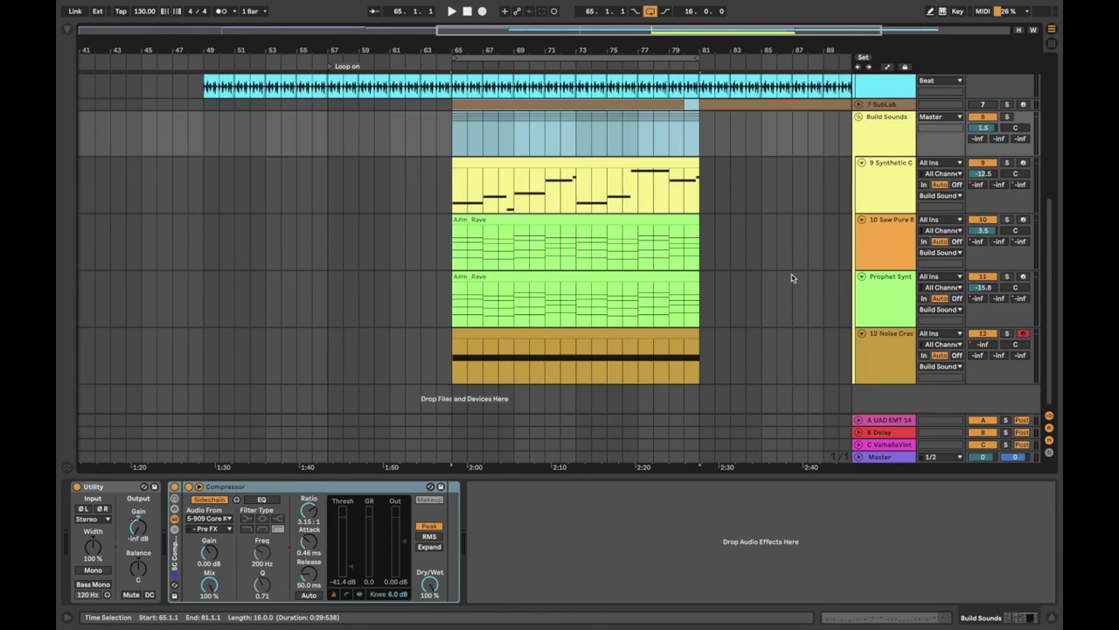
# Step: Show the Synthetic Choir Strings rack, dismiss the search and menu, and play from bar 65
pyautogui.click(885, 192)
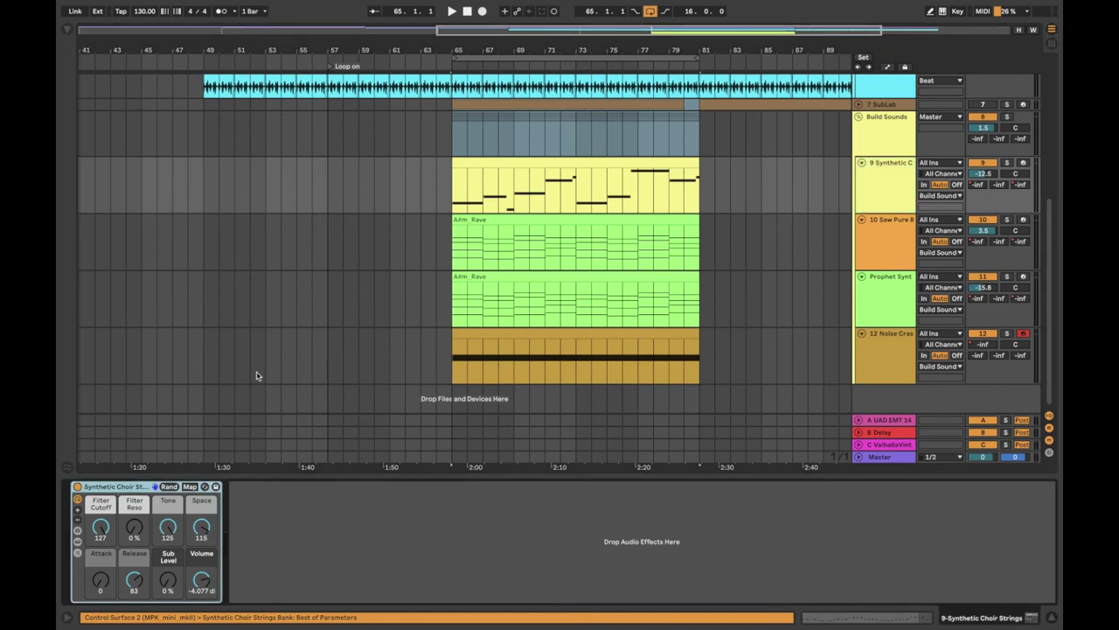
pyautogui.hotkey('ctrl', 'f')
pyautogui.rightClick(128, 480)
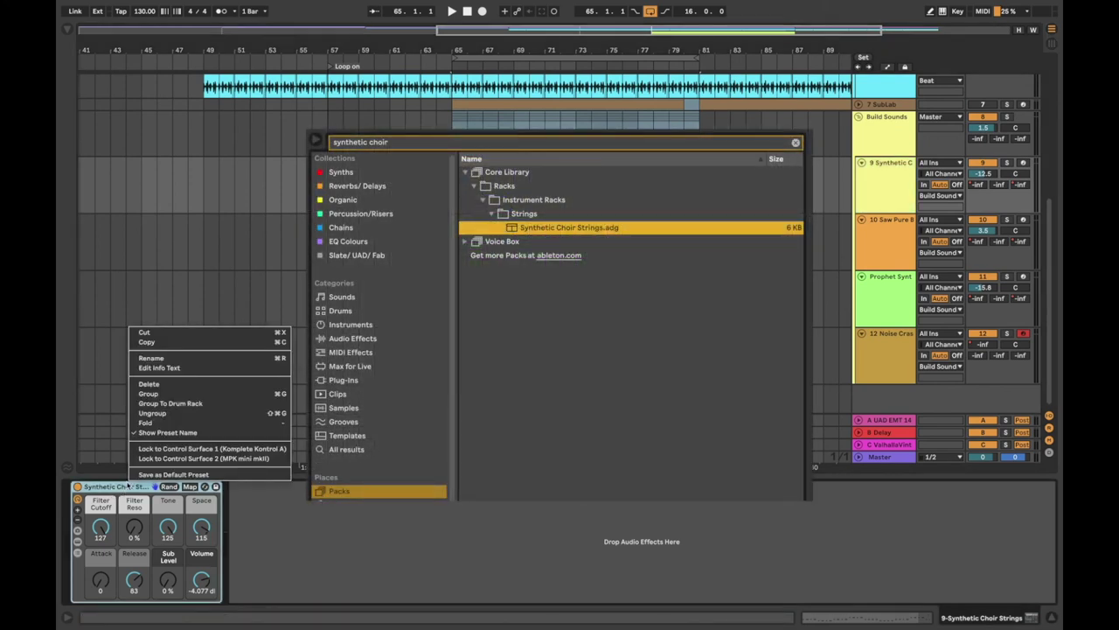
pyautogui.click(297, 529)
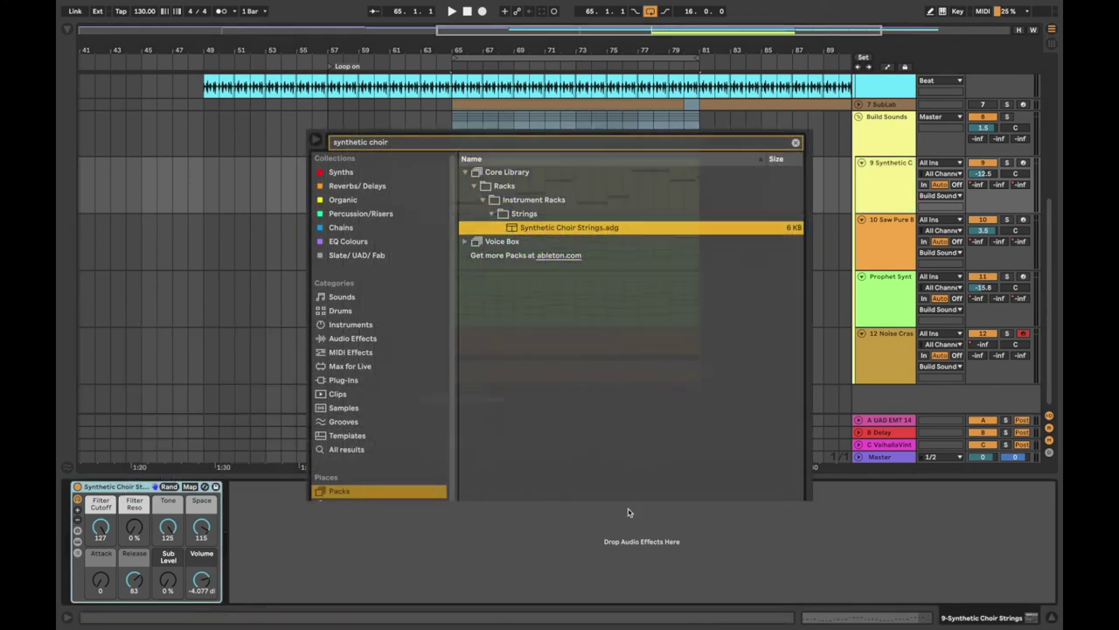
pyautogui.click(452, 142)
pyautogui.press('space')
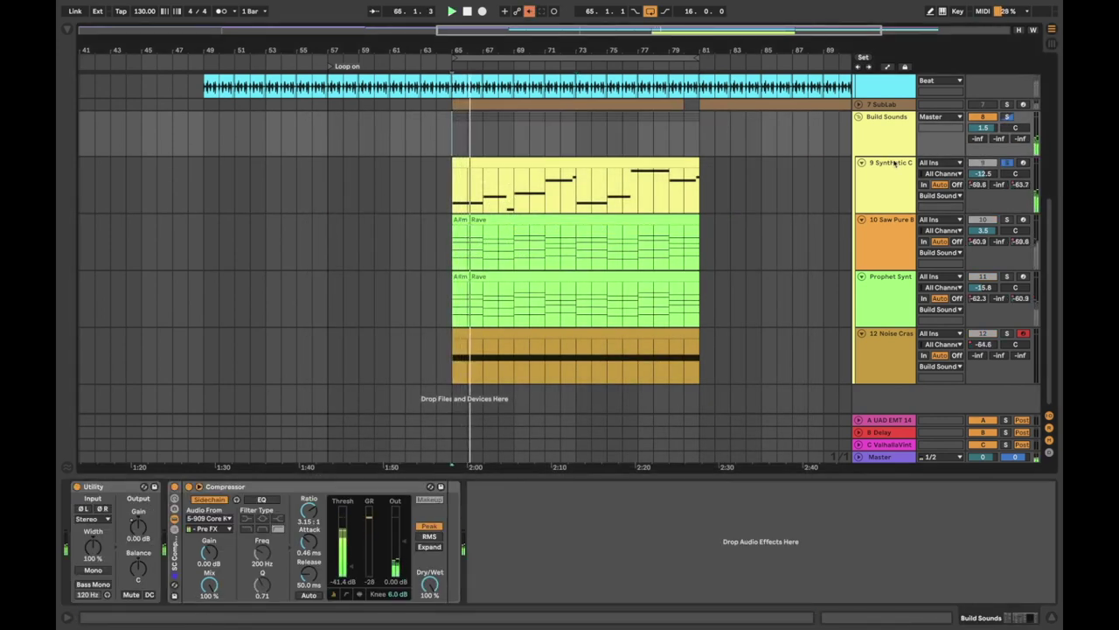
pyautogui.click(893, 178)
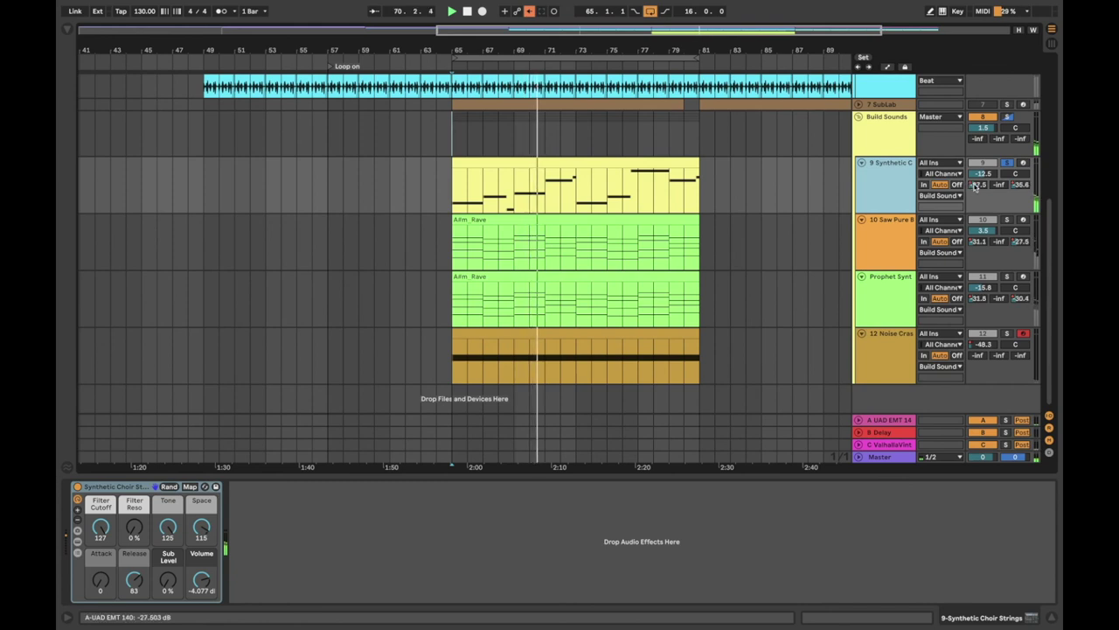
# Step: Review track 9's C-ValhallaVintageVerb send automation, then select the Saw Pure Brass track and clip
pyautogui.press('a')
pyautogui.click(1020, 184)
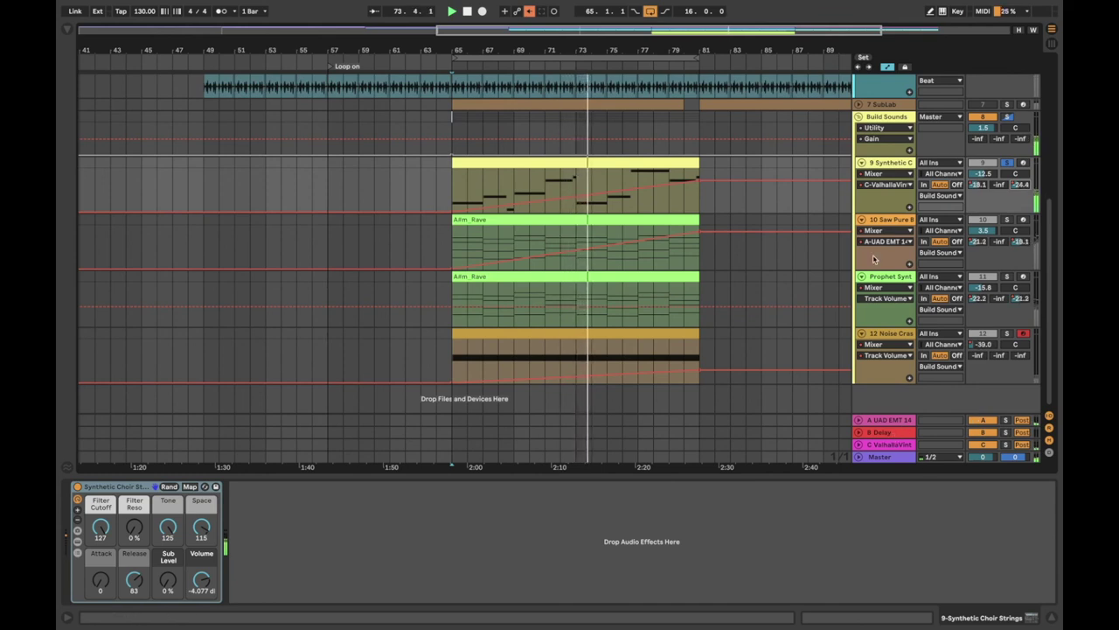
pyautogui.press('a')
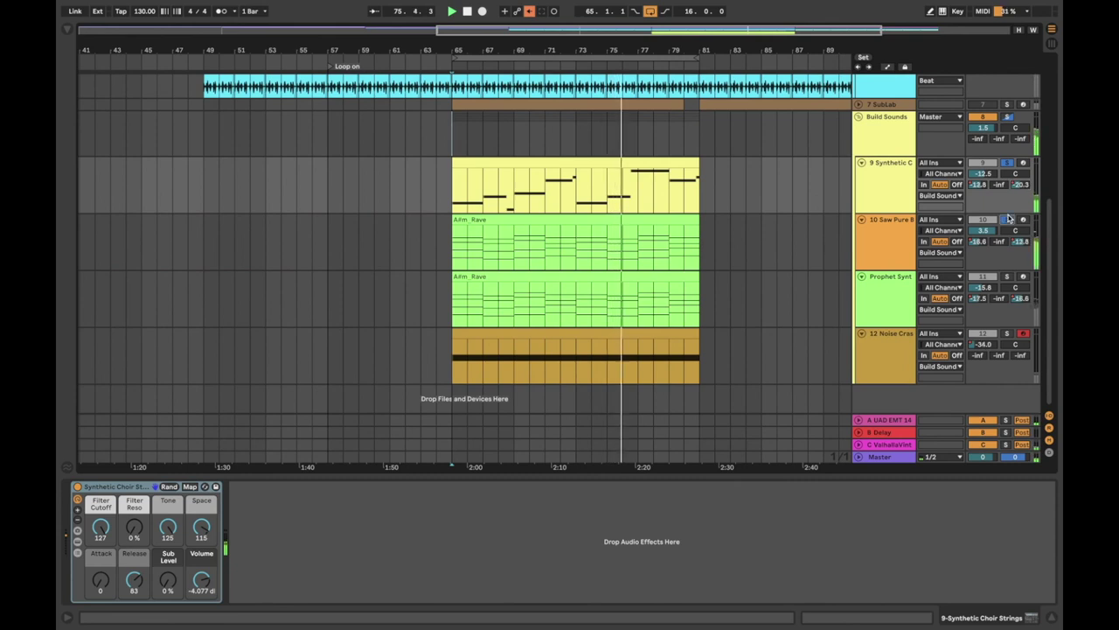
pyautogui.click(887, 229)
pyautogui.click(621, 218)
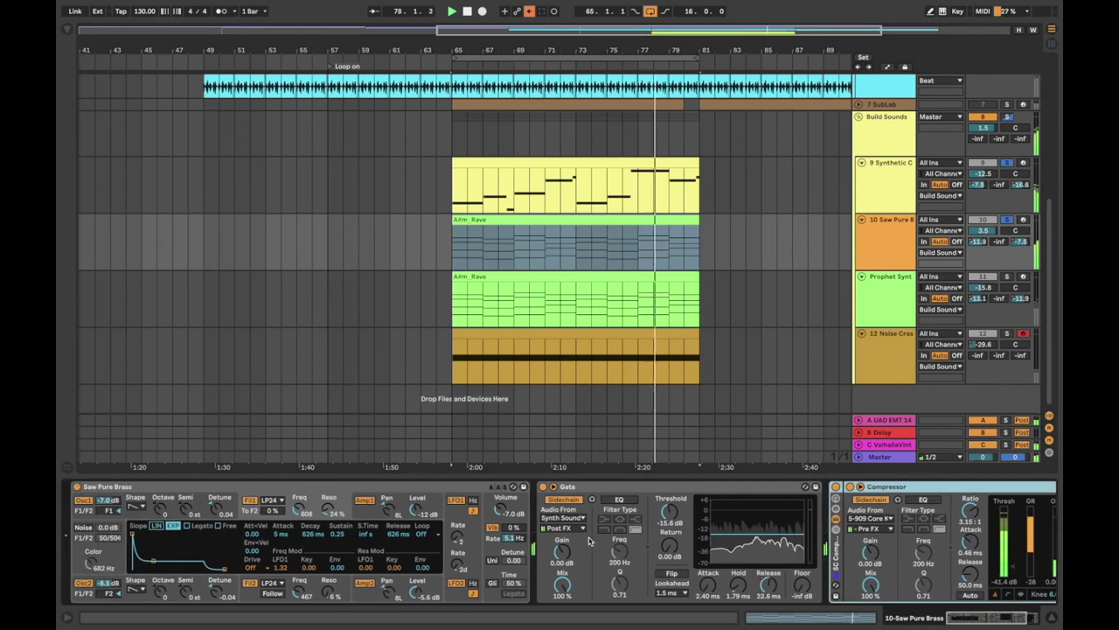
# Step: Confirm the Saw Pure Brass Gate's sidechain source stays Synth Sound
pyautogui.scroll(3, 590, 541)
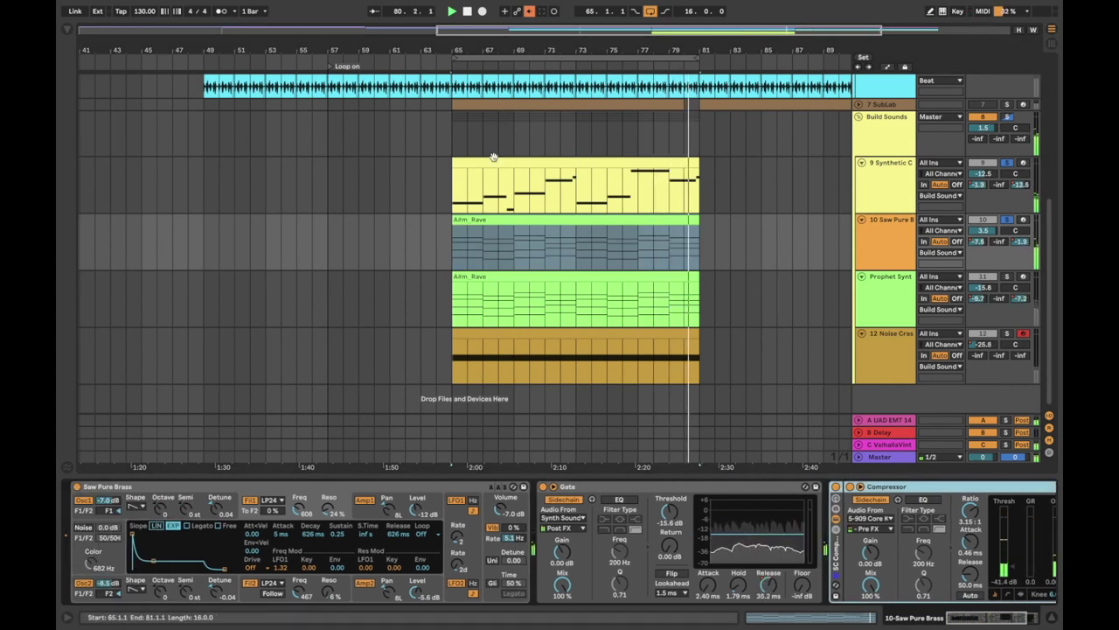
pyautogui.click(604, 488)
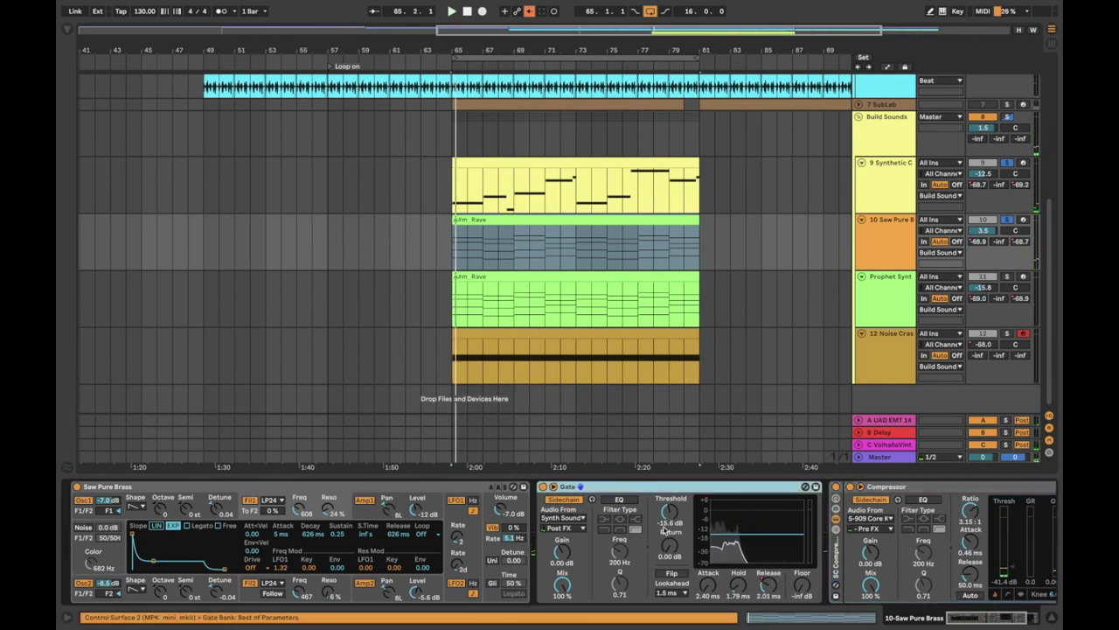
pyautogui.click(569, 517)
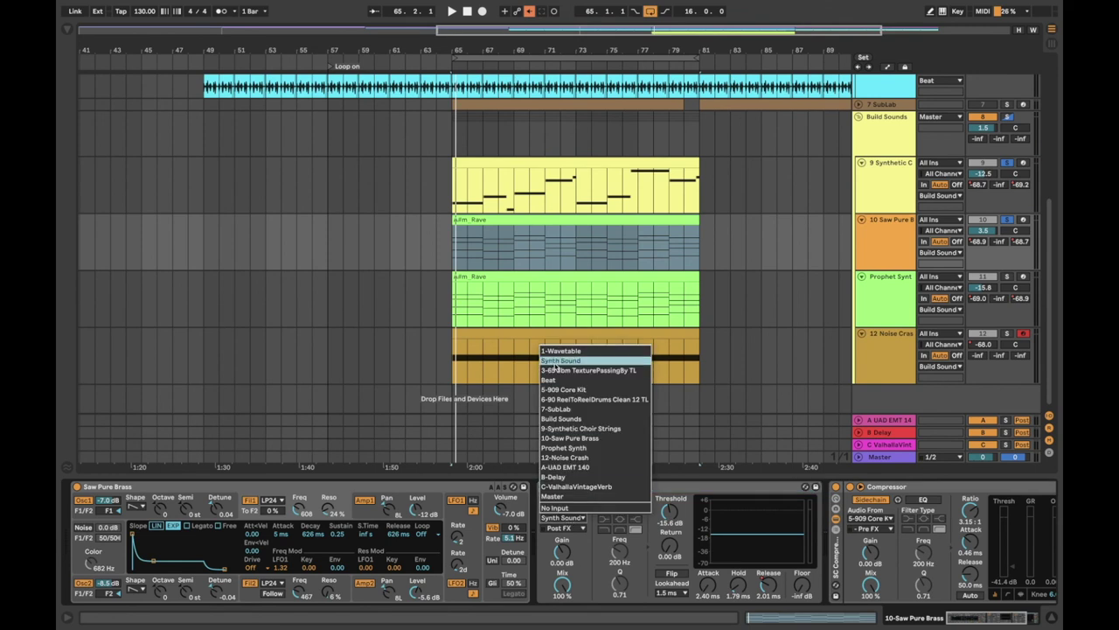
pyautogui.click(559, 361)
pyautogui.scroll(5, 880, 154)
# Step: Compare the Synth Sound Wavetable chain with the brass synth, then solo the Prophet Synth track
pyautogui.click(880, 154)
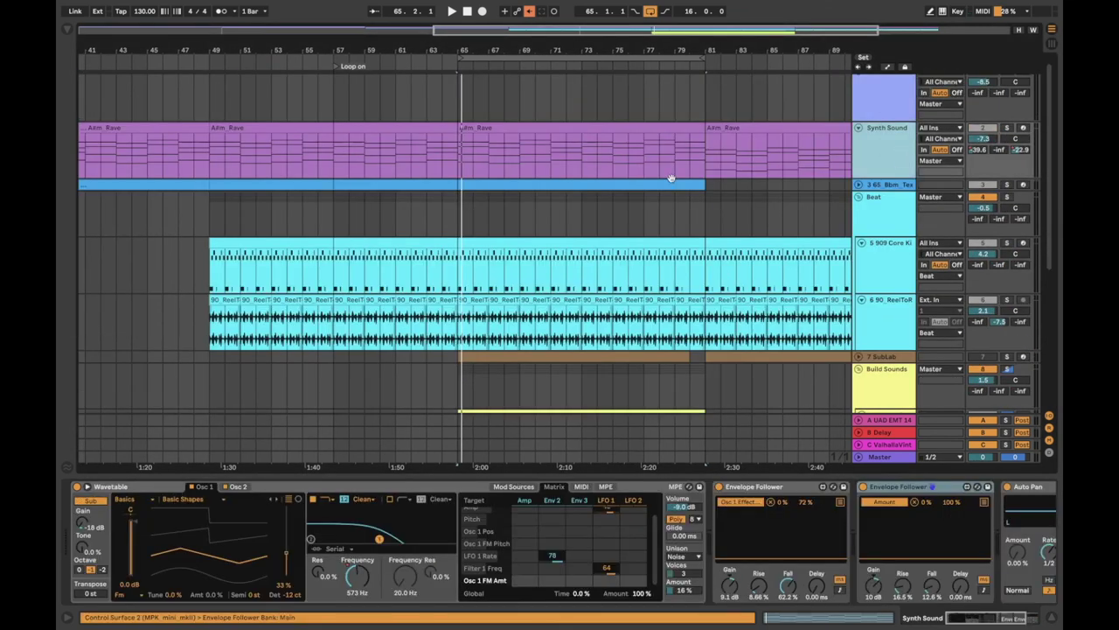
pyautogui.scroll(-1, 719, 169)
pyautogui.scroll(-5, 779, 266)
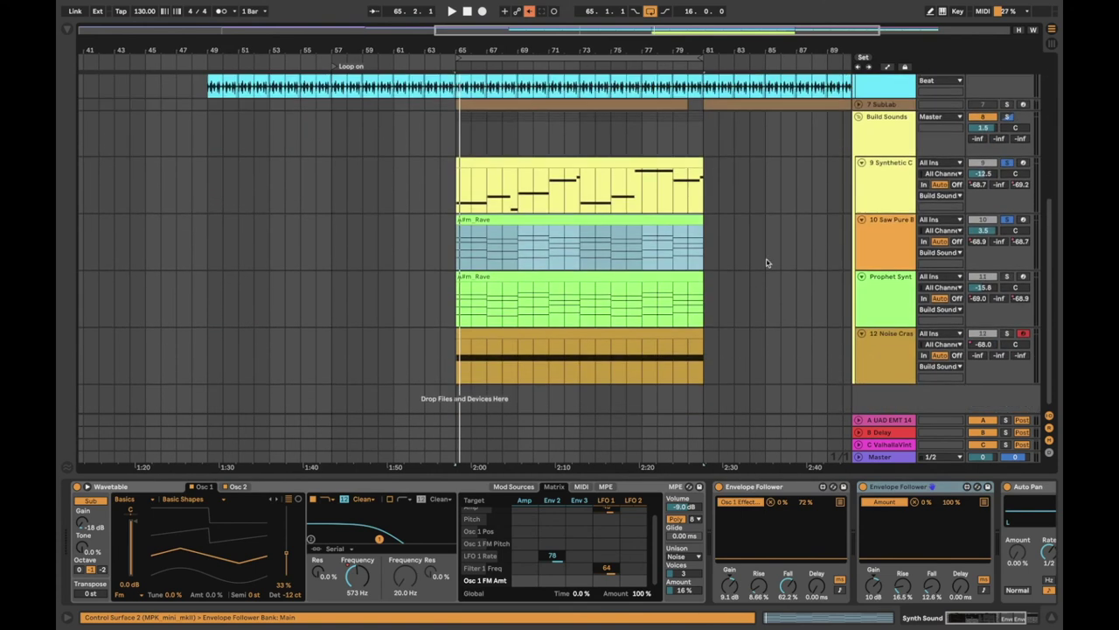
pyautogui.click(884, 247)
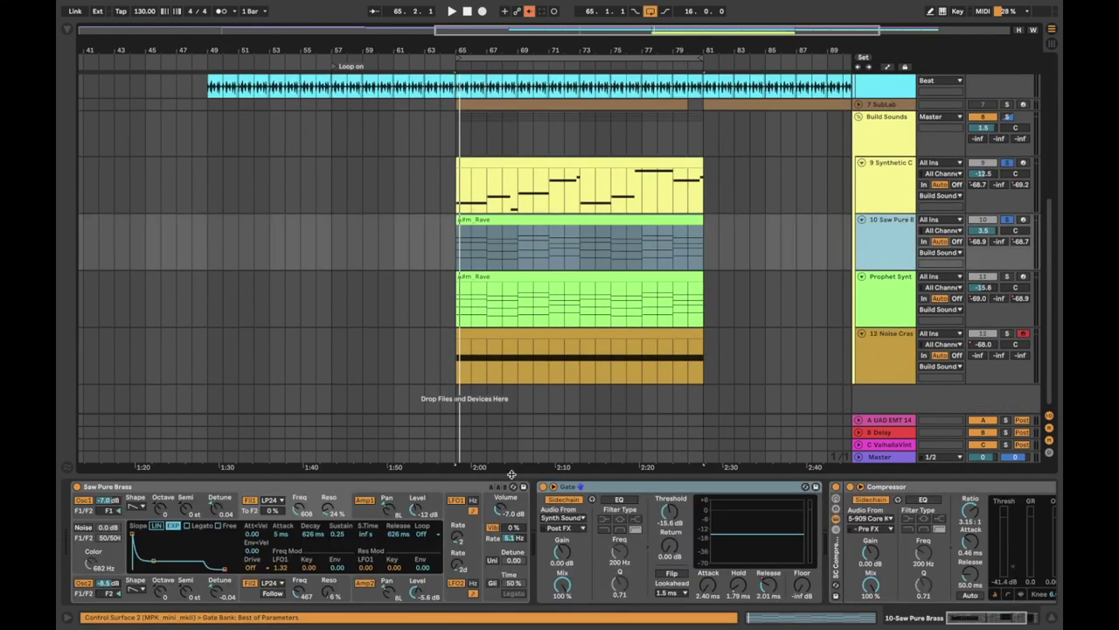
pyautogui.click(143, 486)
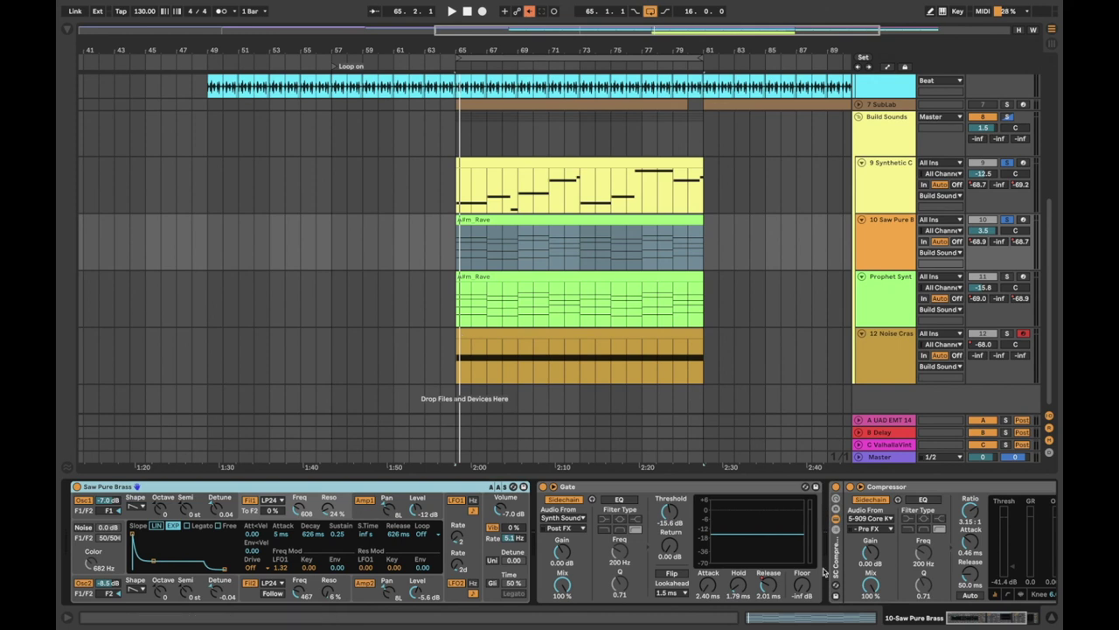
pyautogui.hscroll(3, 813, 517)
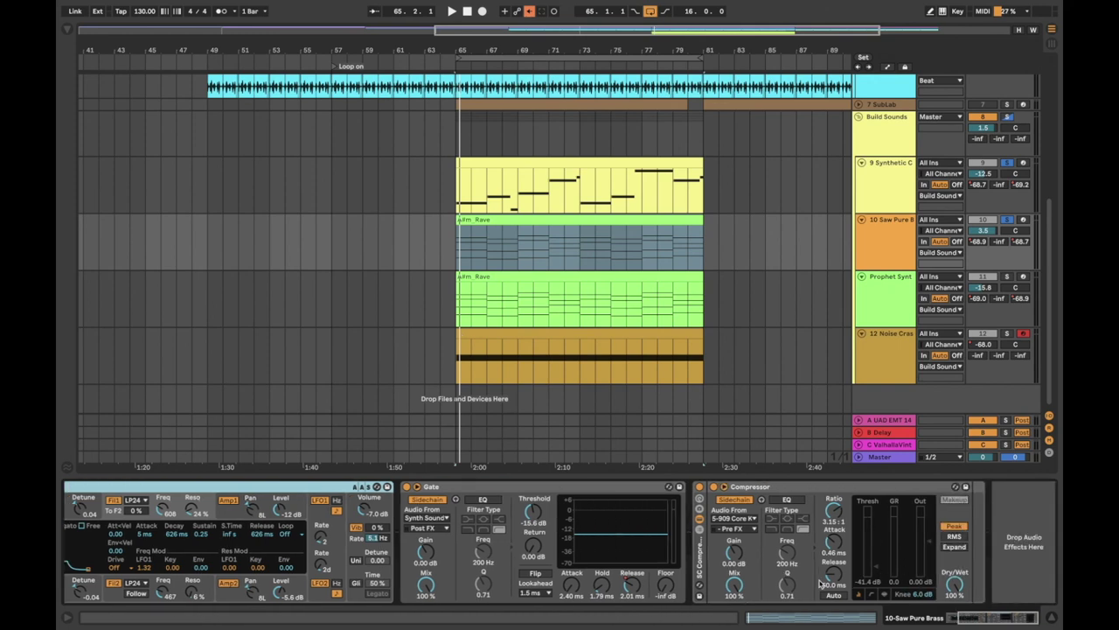
pyautogui.click(566, 217)
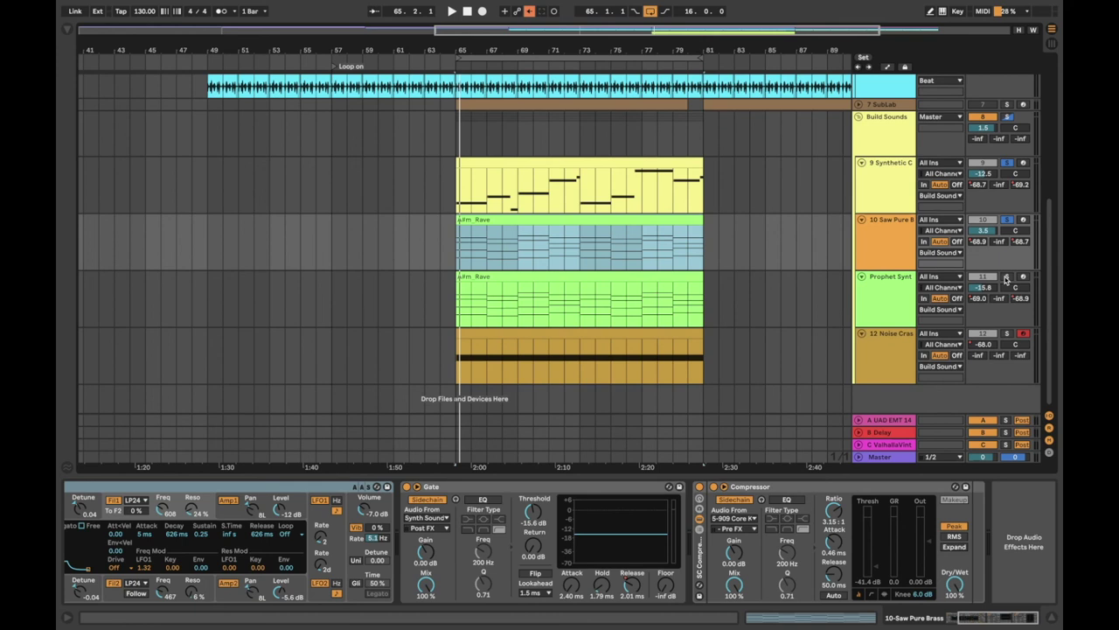
pyautogui.click(1005, 278)
# Step: Show Prophet Synth's Prophet V3 and Synth Sound–keyed Gate, play the build, and briefly check Prophet V3
pyautogui.click(897, 298)
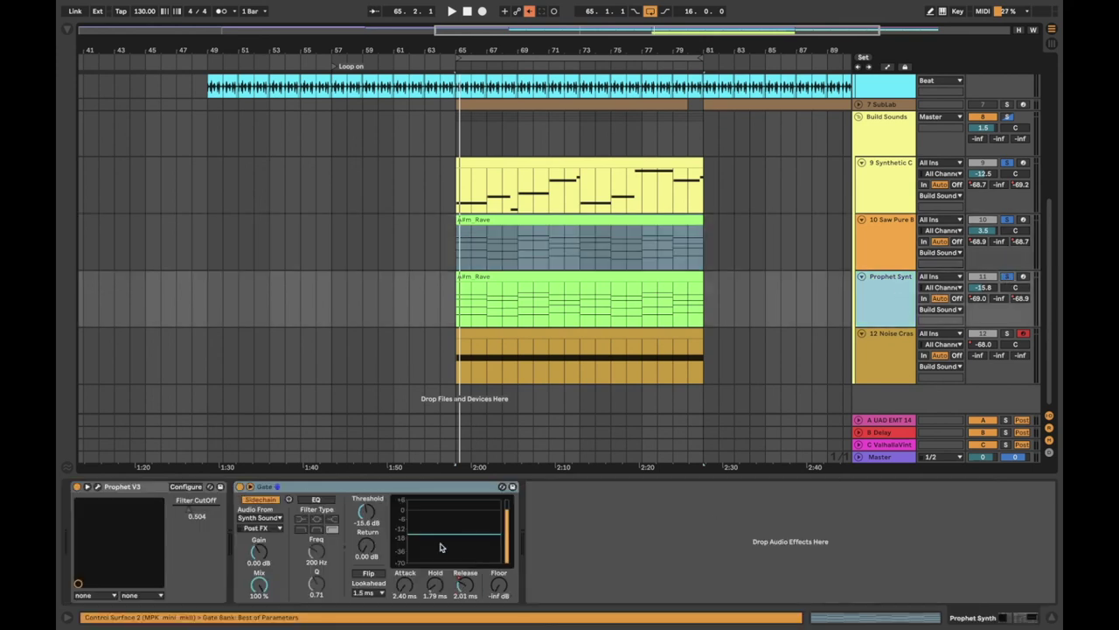
pyautogui.press('space')
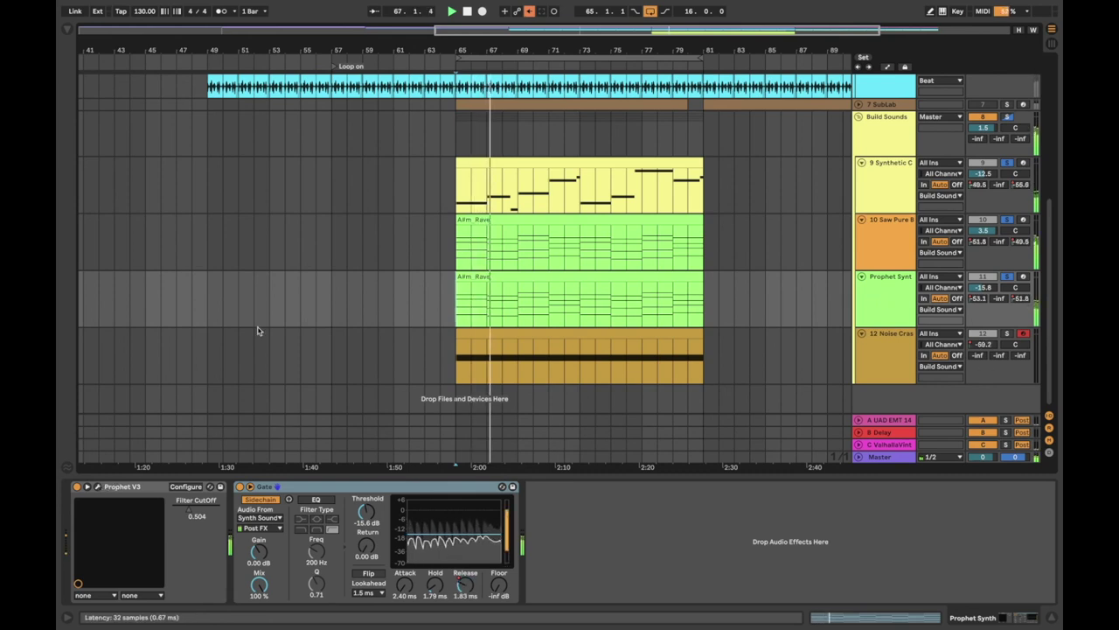
pyautogui.press('super+alt+p')
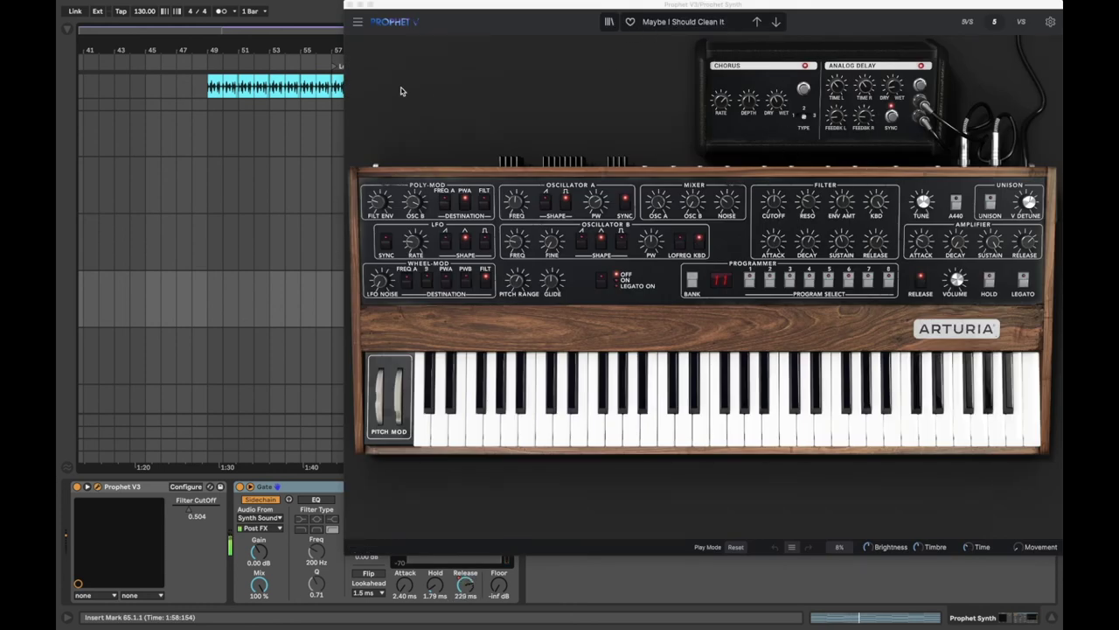
pyautogui.click(349, 6)
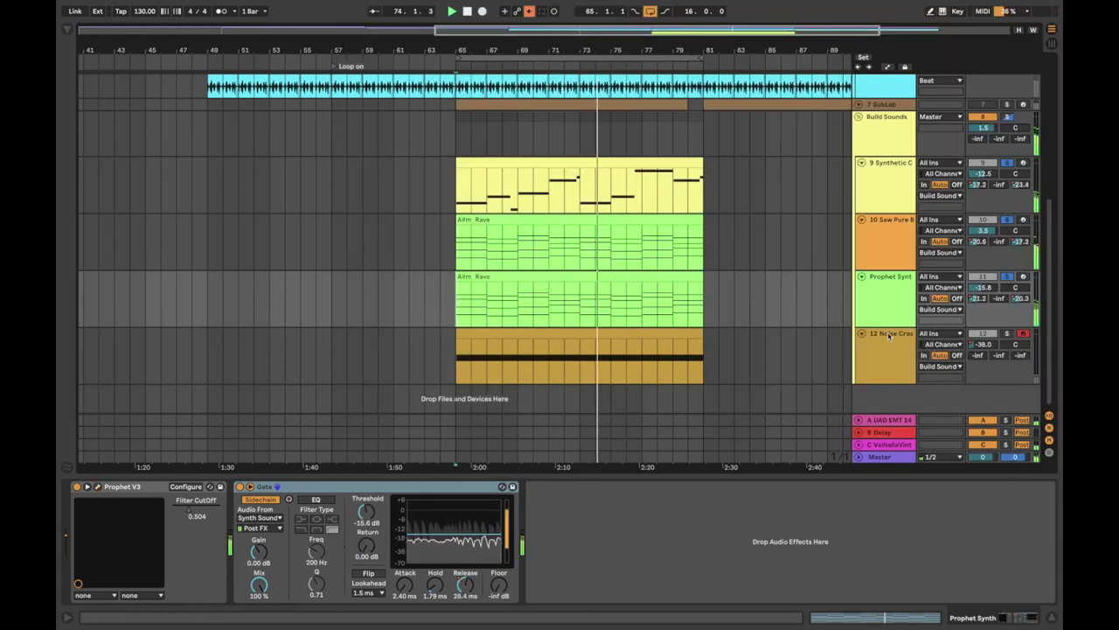
# Step: Solo track 12 Noise Crash and expand its Analog synth to view the oscillator pitch envelope
pyautogui.click(1006, 334)
pyautogui.click(886, 348)
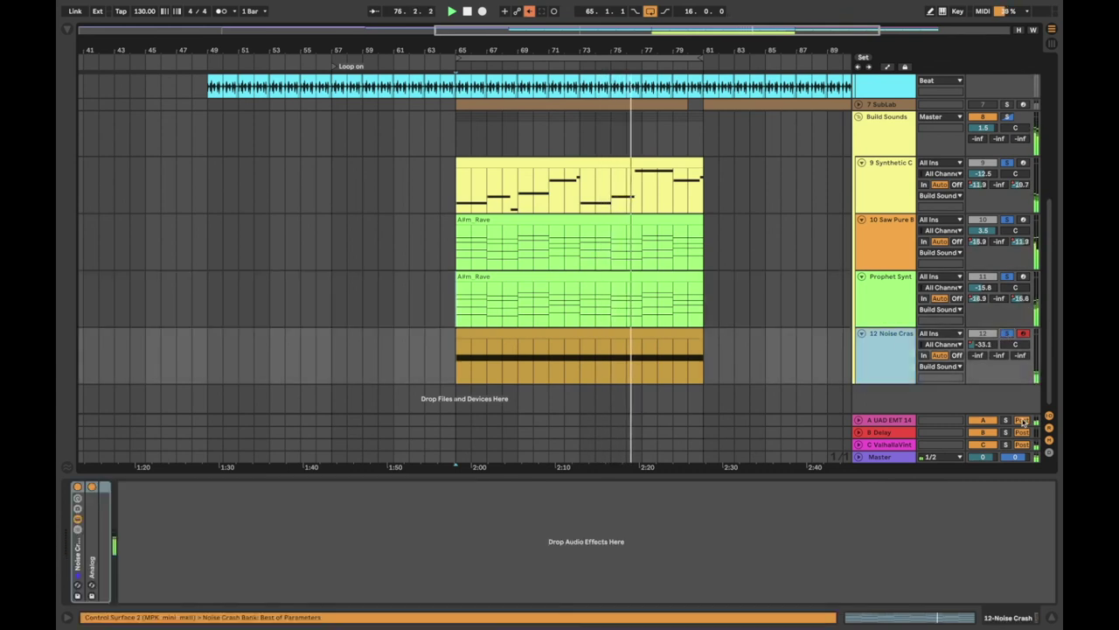
pyautogui.doubleClick(95, 509)
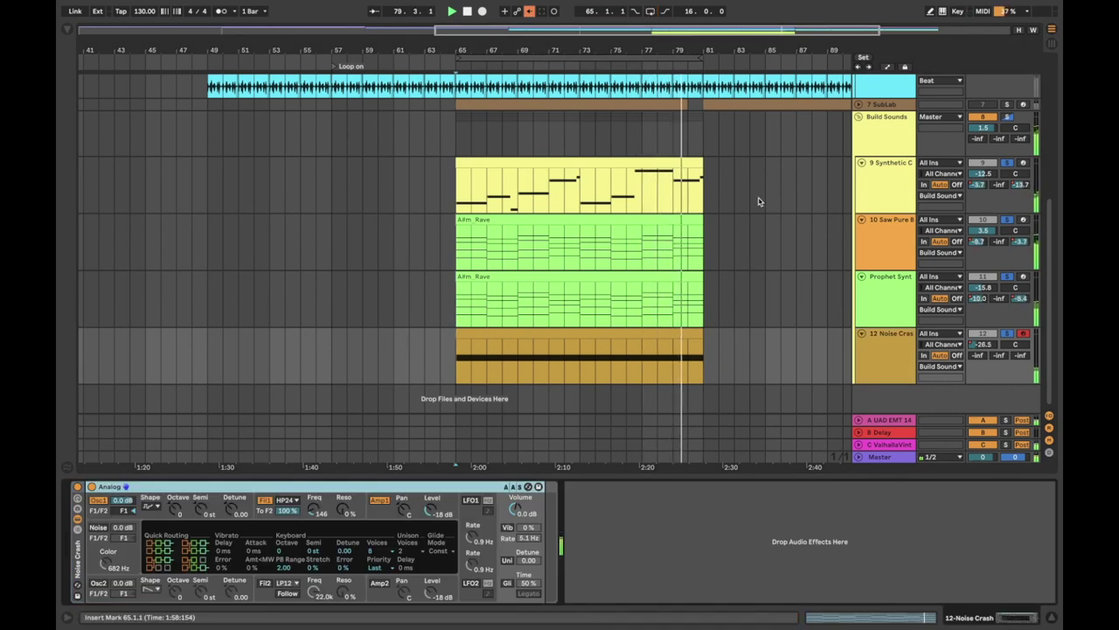
pyautogui.scroll(1, 782, 181)
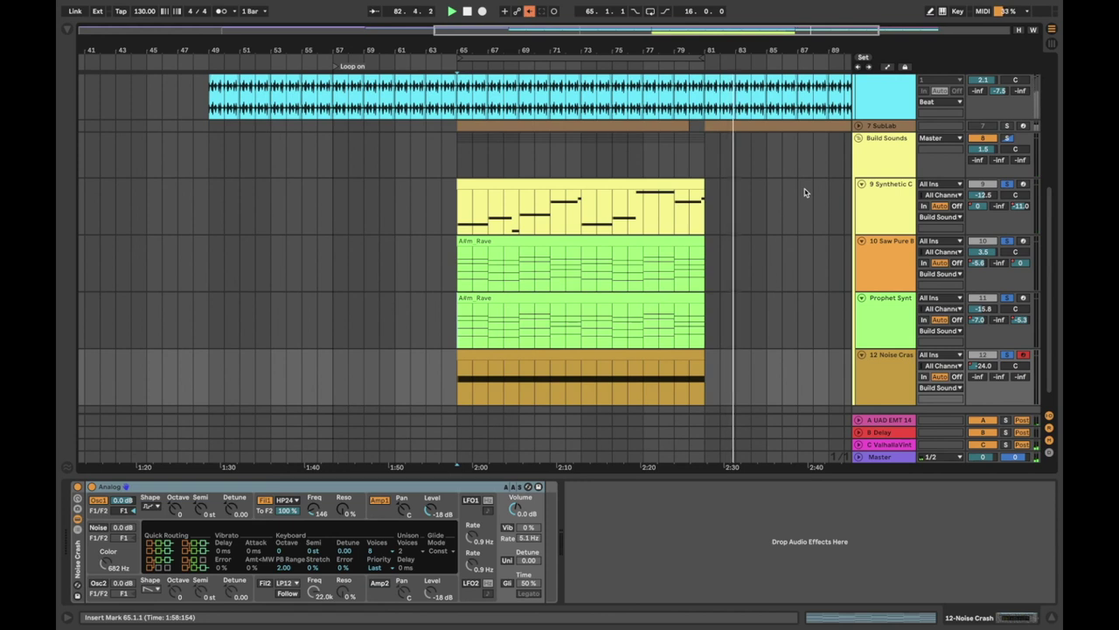
pyautogui.scroll(-1, 806, 192)
pyautogui.click(883, 348)
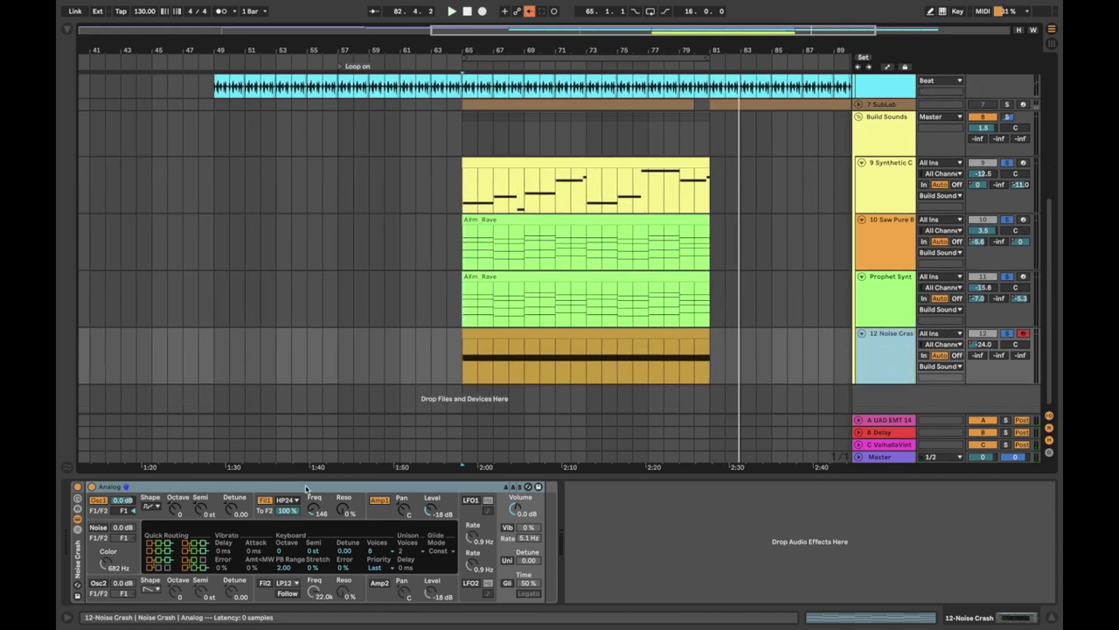
pyautogui.click(108, 507)
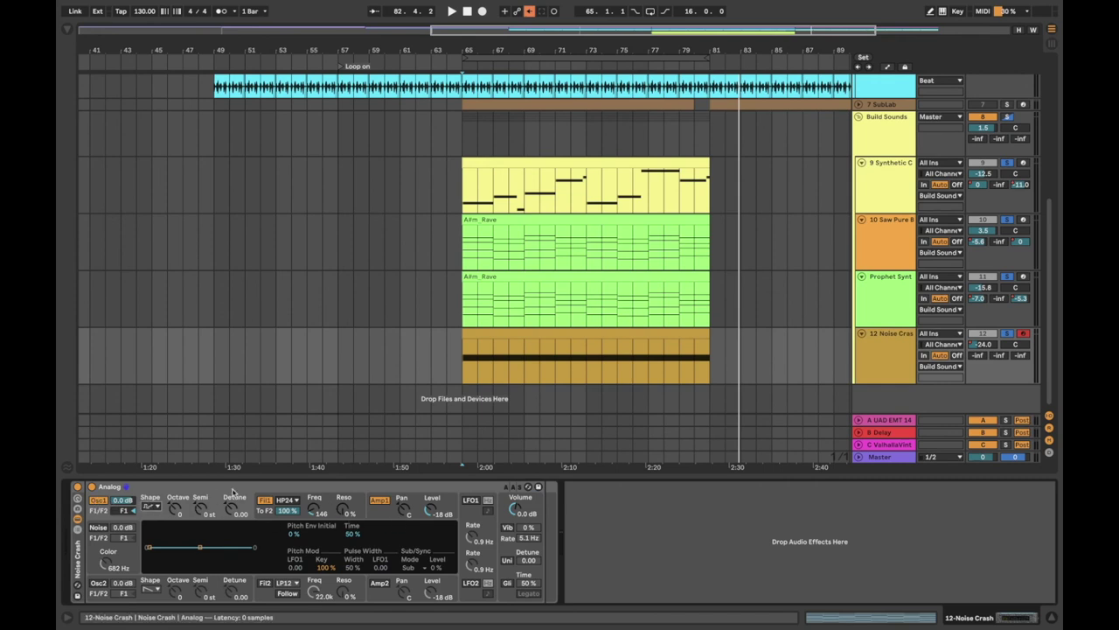
# Step: Set the insert mark to bar 65 and select the Build Sounds group in automation view
pyautogui.click(465, 357)
pyautogui.click(889, 345)
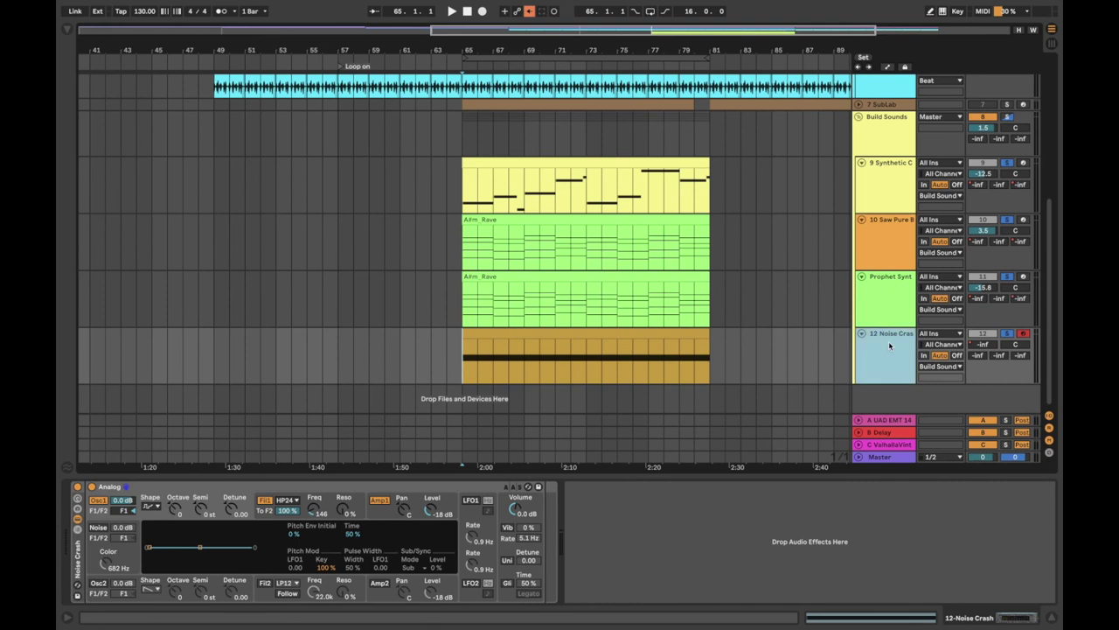
pyautogui.click(867, 148)
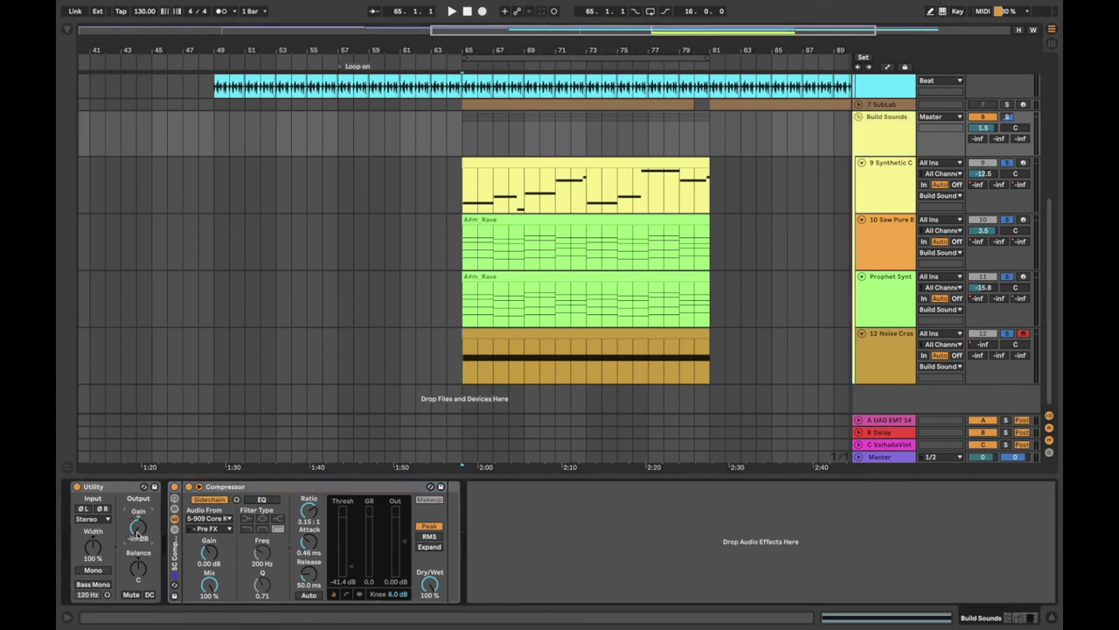
pyautogui.press('a')
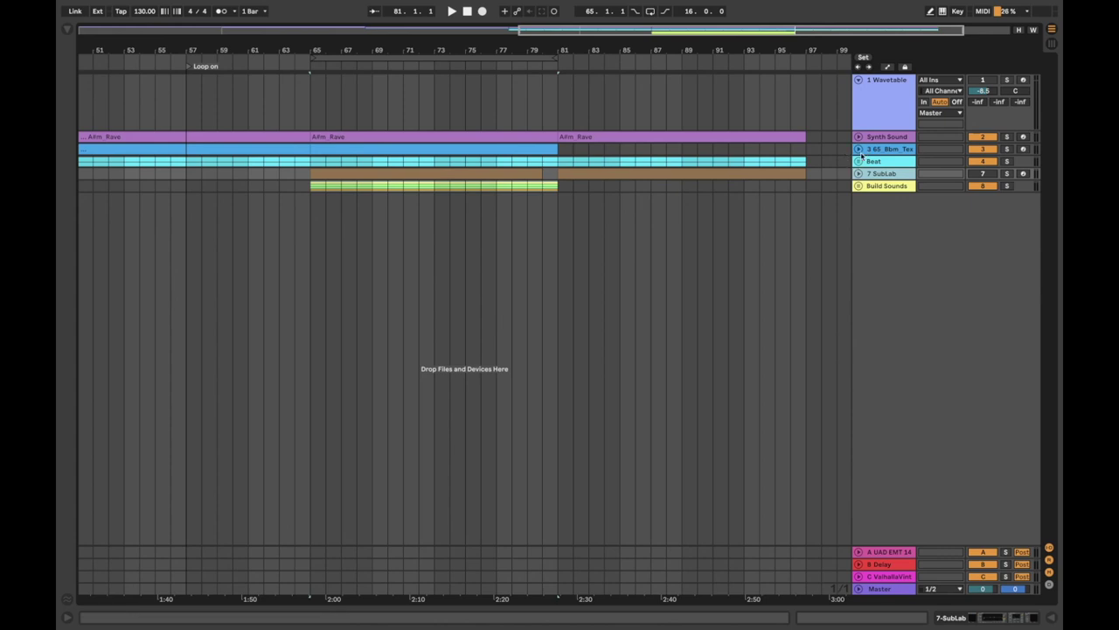
# Step: Unfold the Beat group, show its Drum Buss, and deactivate the SubLab clip at bars 65–81
pyautogui.click(859, 161)
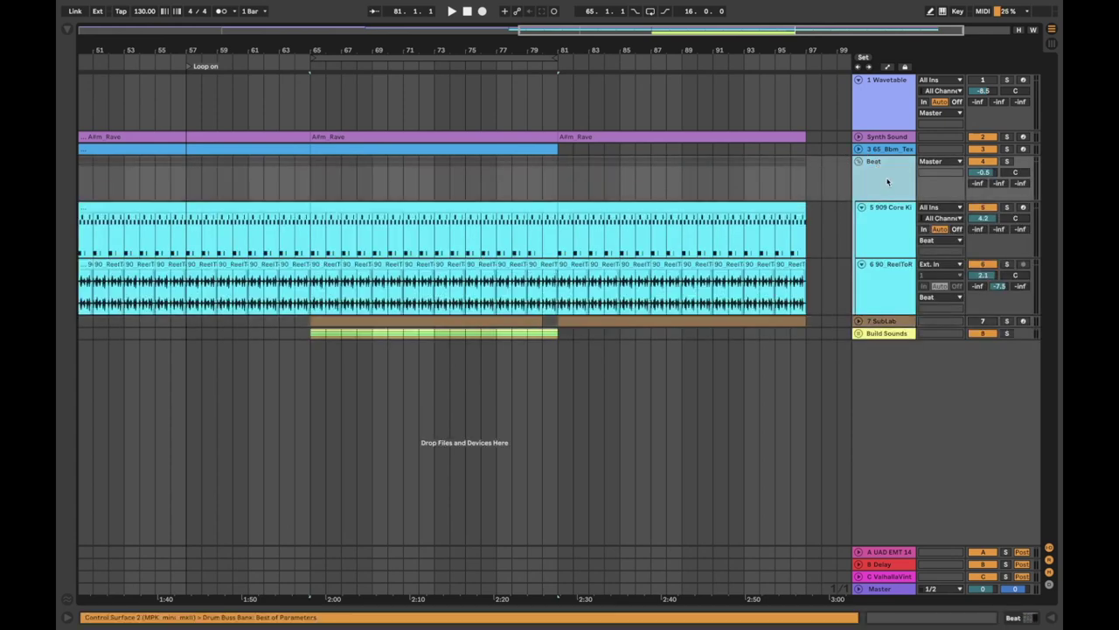
pyautogui.doubleClick(888, 181)
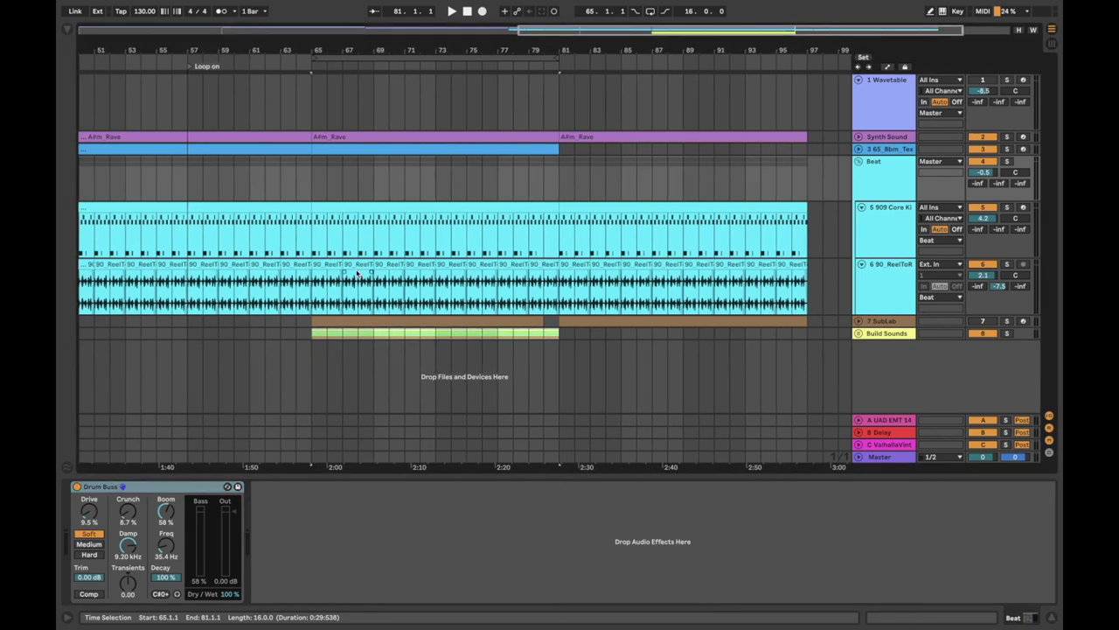
pyautogui.click(434, 320)
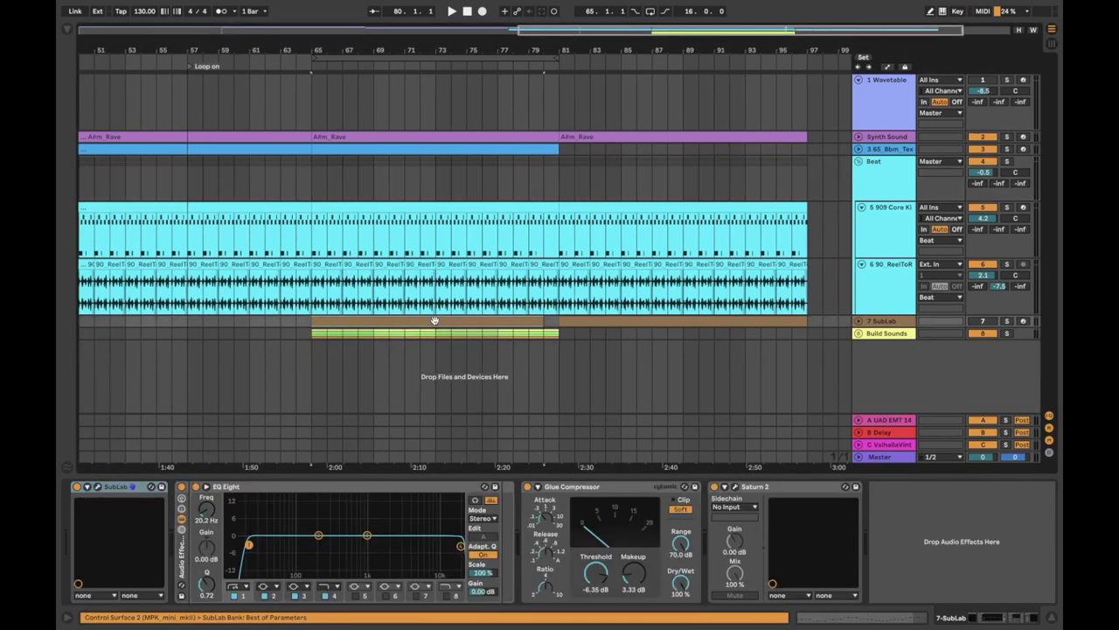
pyautogui.click(415, 323)
pyautogui.press('Delete')
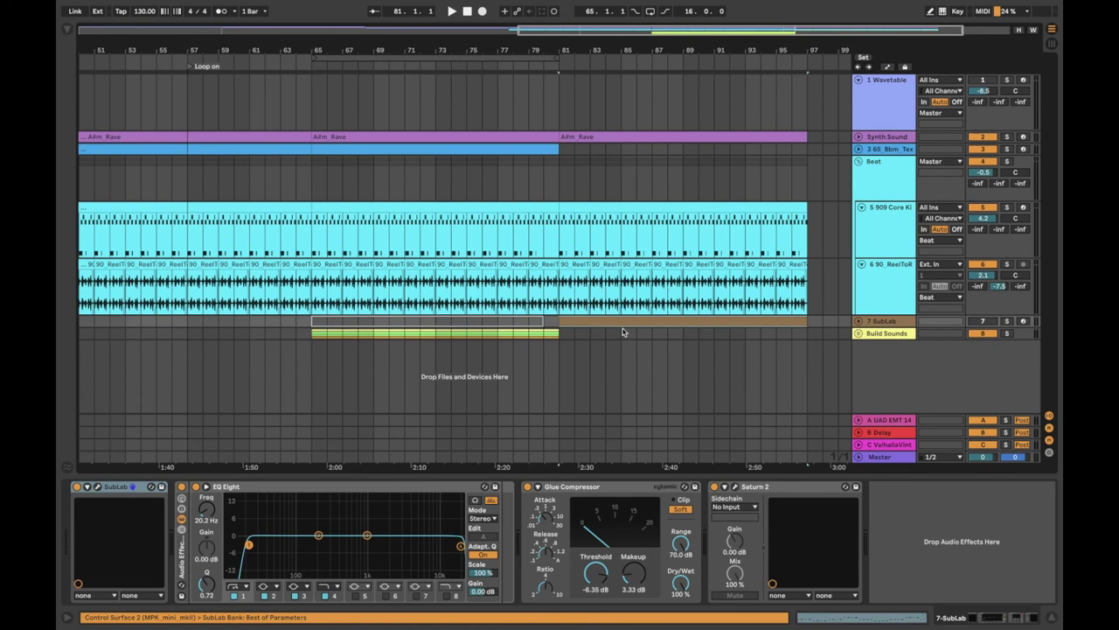
# Step: Unfold the SubLab track and show the Beat group's Drum Buss automation lanes
pyautogui.click(858, 320)
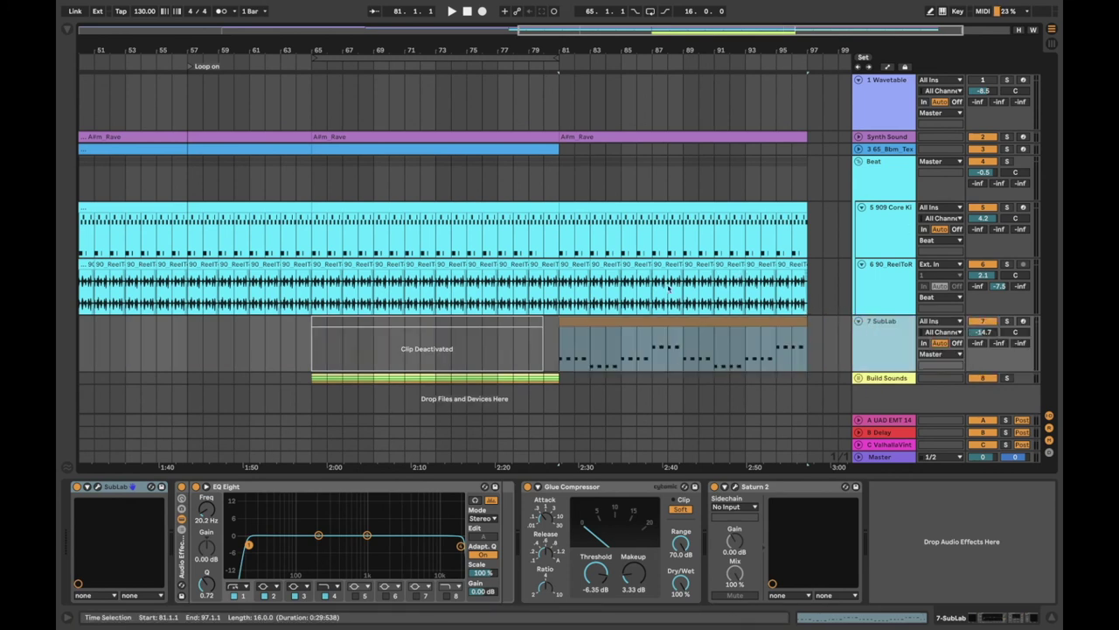
pyautogui.click(896, 176)
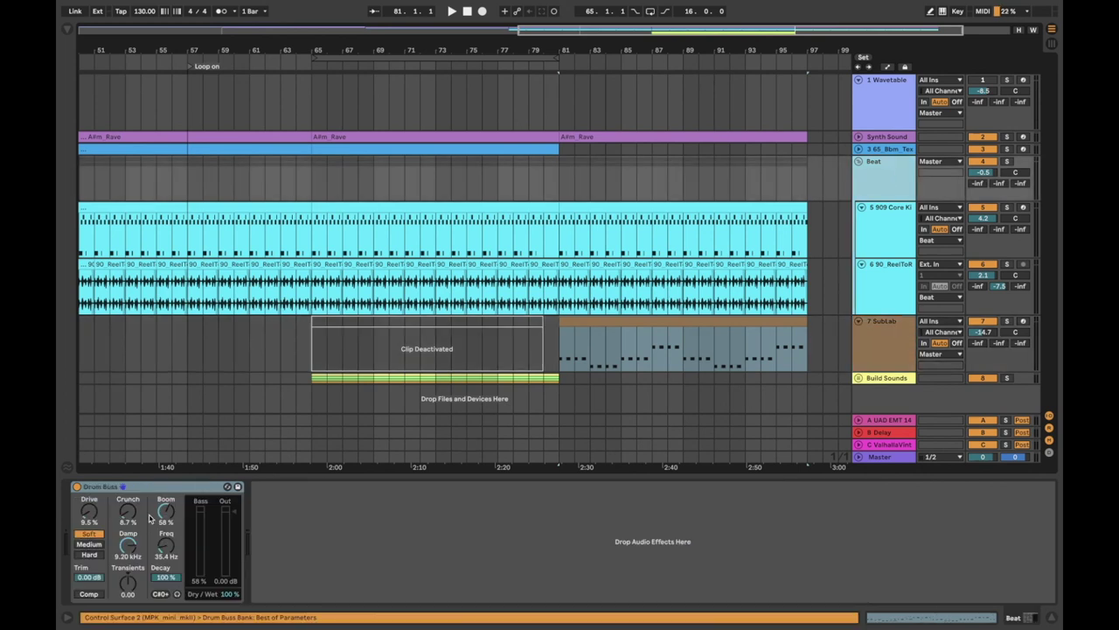
pyautogui.press('a')
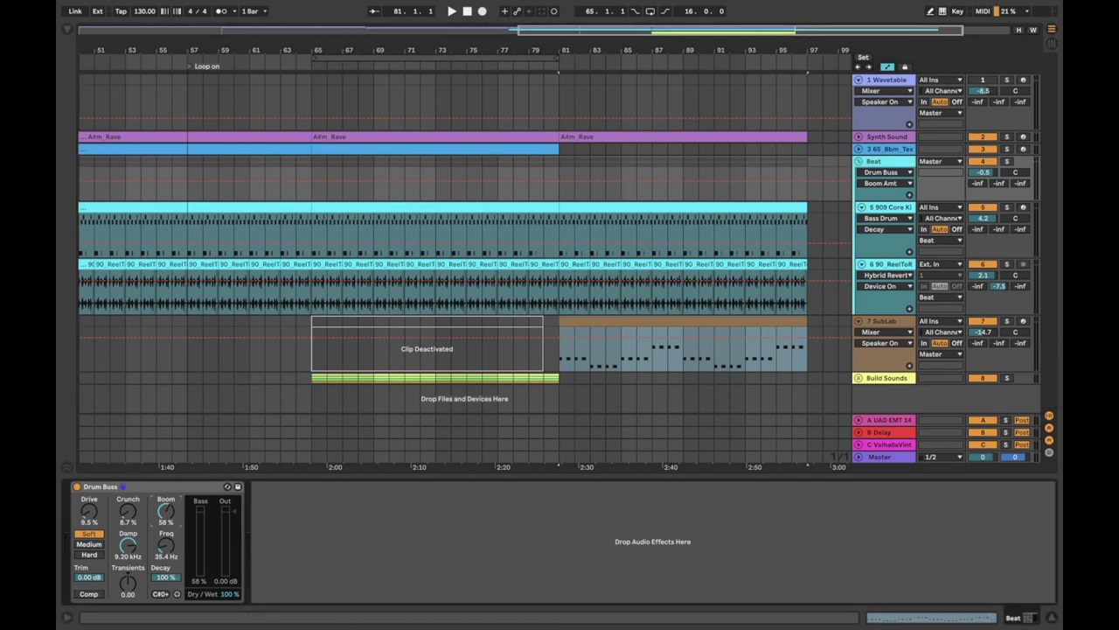
# Step: Drop the Beat's Drum Buss Boom Amt automation to 0% for bars 81–97
pyautogui.click(165, 544)
pyautogui.click(165, 512)
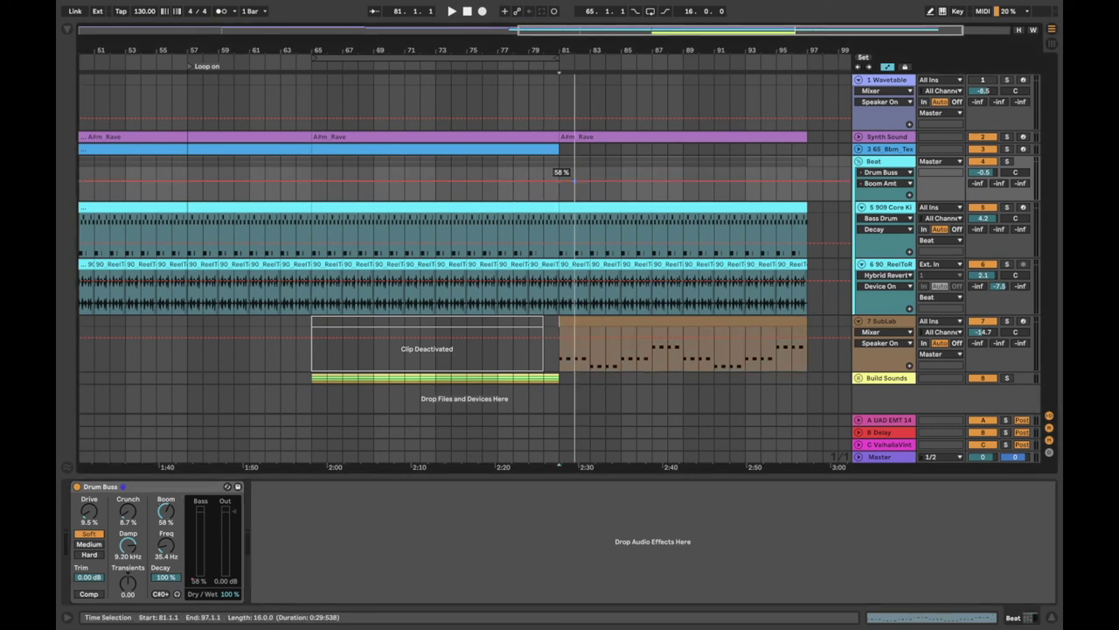
pyautogui.moveTo(575, 180); pyautogui.dragTo(575, 202)
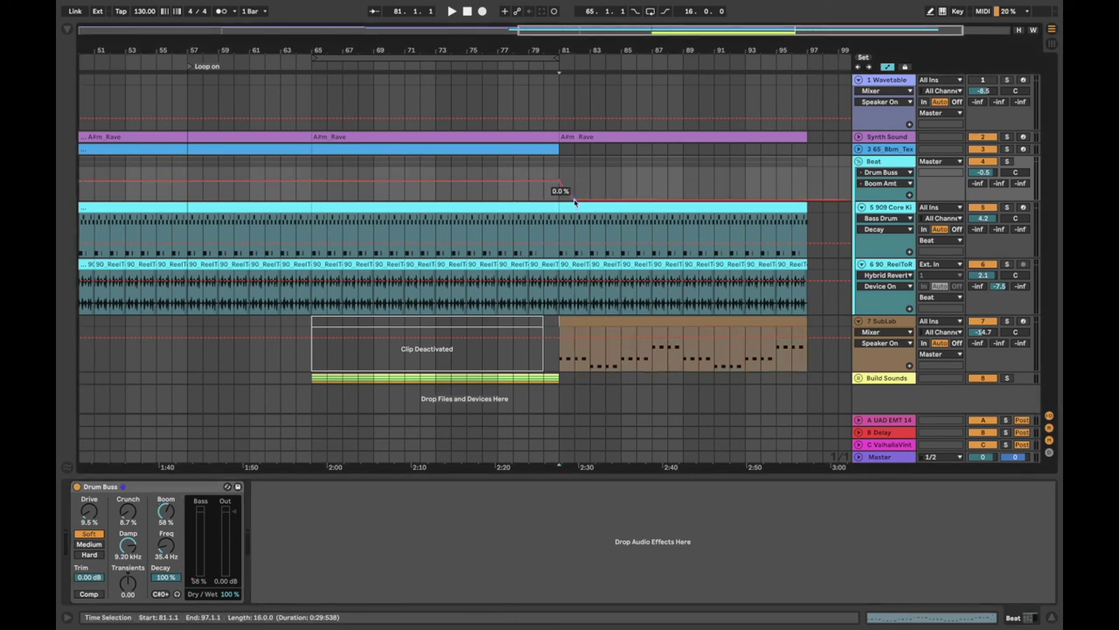
# Step: Play the drop from bar 77 and raise the SubLab track volume to -13.4 dB
pyautogui.click(498, 189)
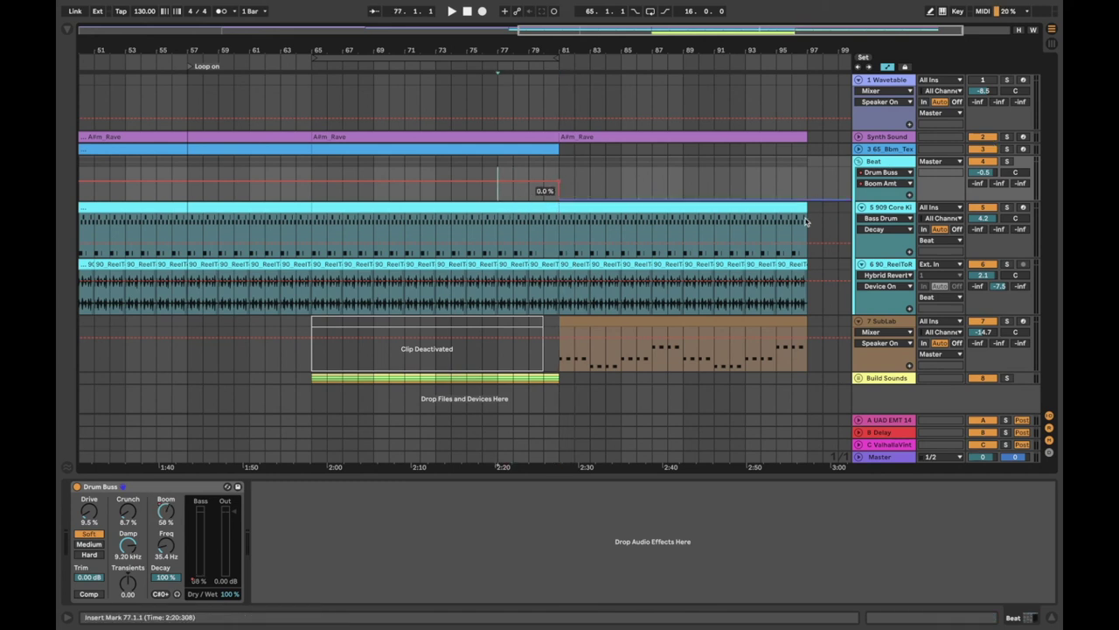
pyautogui.press('space')
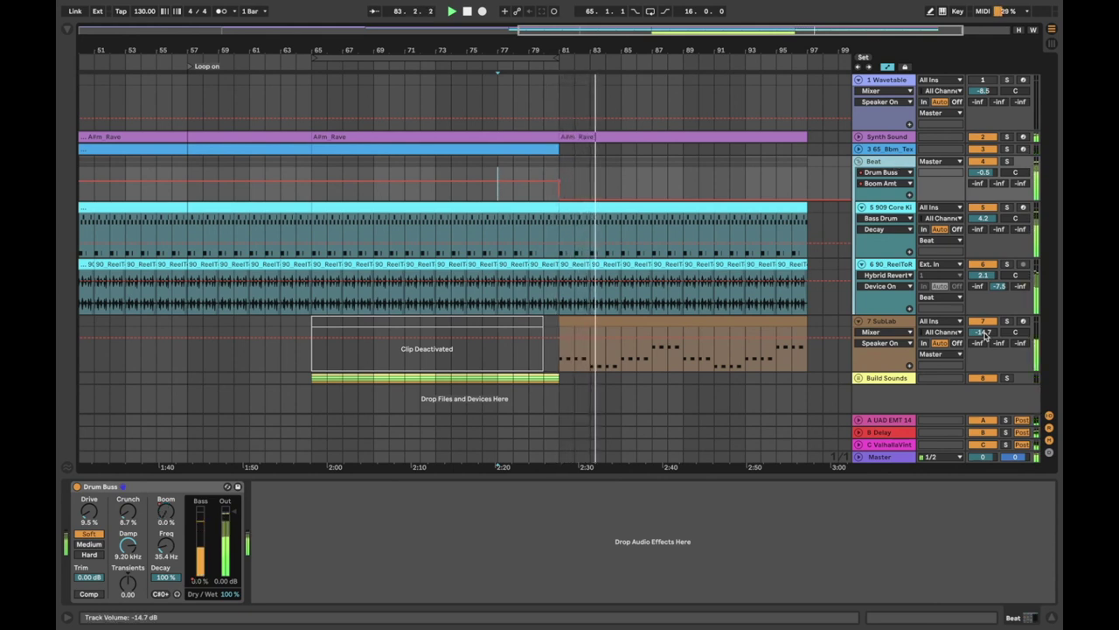
pyautogui.moveTo(986, 334); pyautogui.dragTo(986, 337)
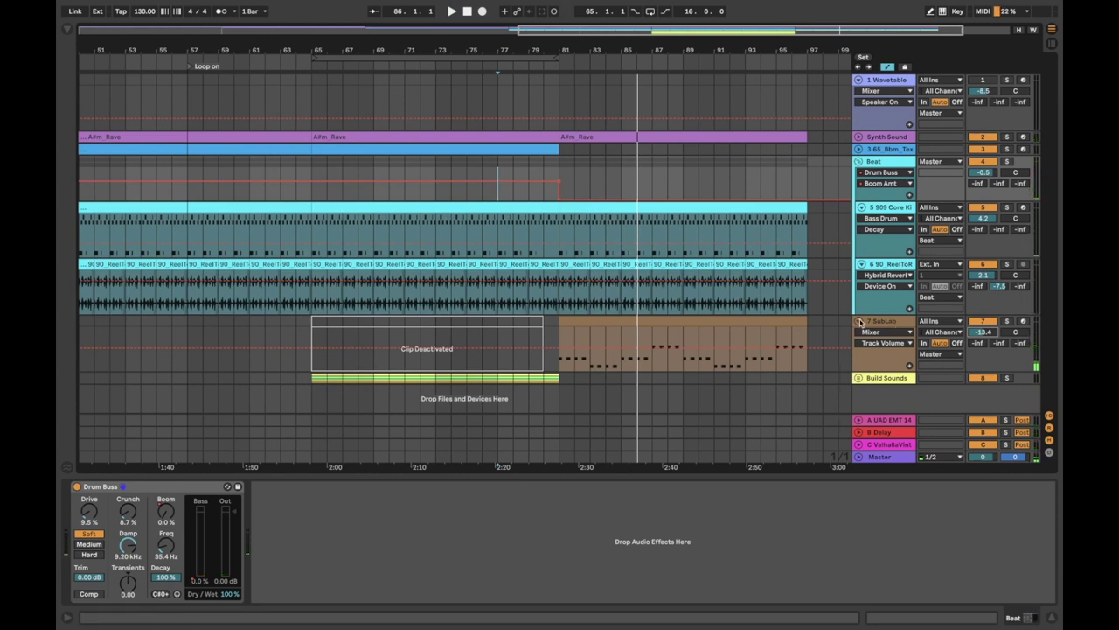
# Step: Fold all tracks and compare the reverb and delay devices on returns A, B and C
pyautogui.keyDown('alt'); pyautogui.click(859, 322); pyautogui.keyUp('alt')
pyautogui.click(889, 417)
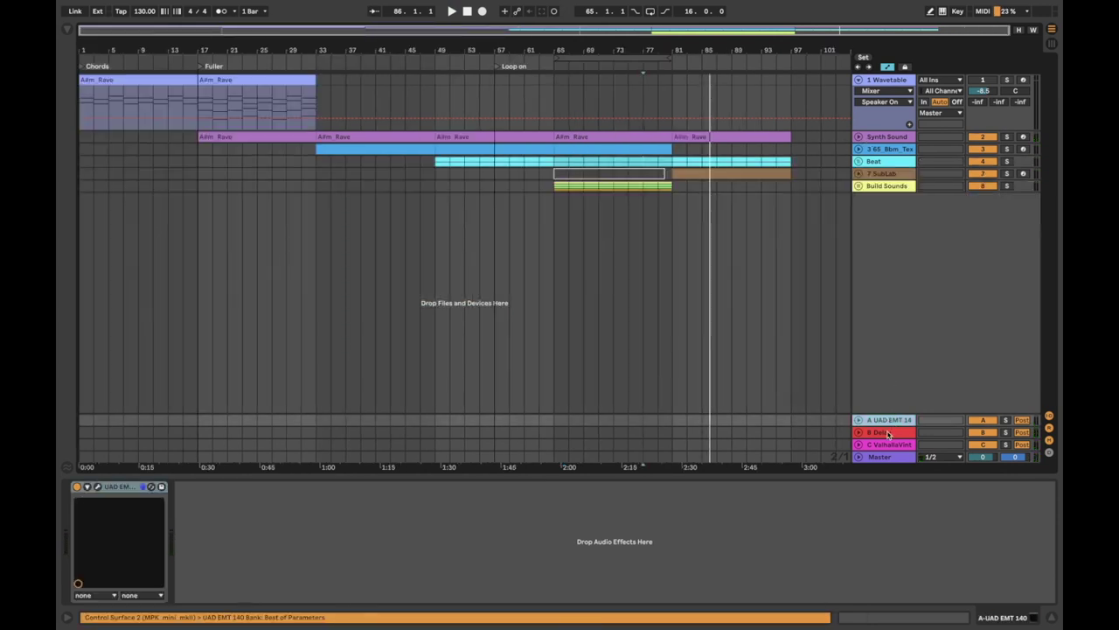
pyautogui.click(887, 433)
pyautogui.click(892, 421)
pyautogui.click(903, 444)
pyautogui.click(893, 420)
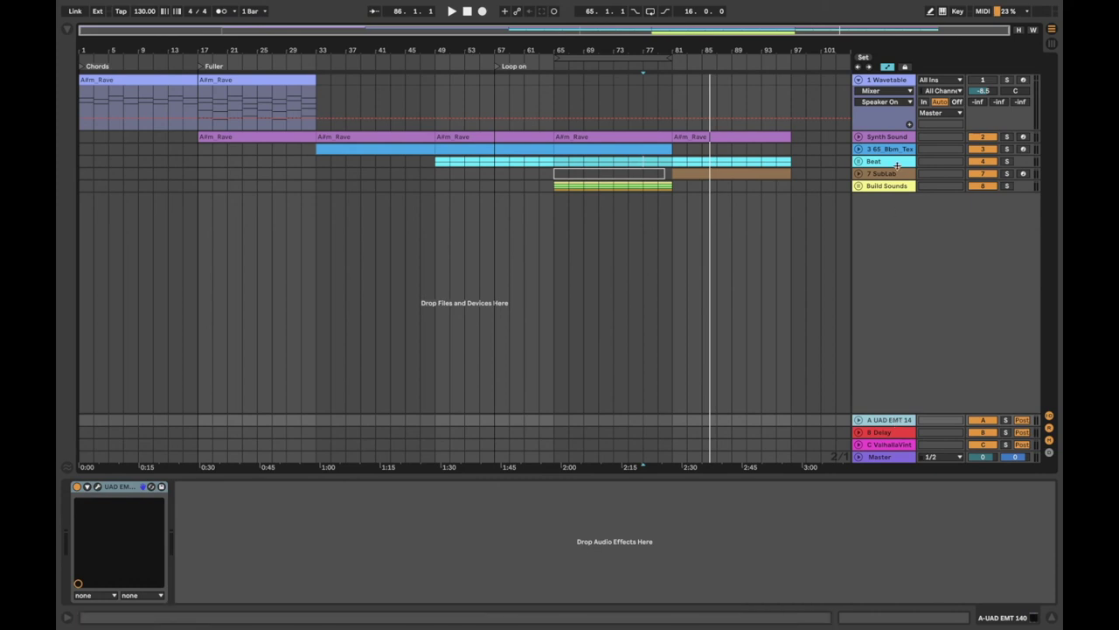
# Step: Open the UAD EMT 140 plugin window on return A and move it to the middle
pyautogui.click(858, 80)
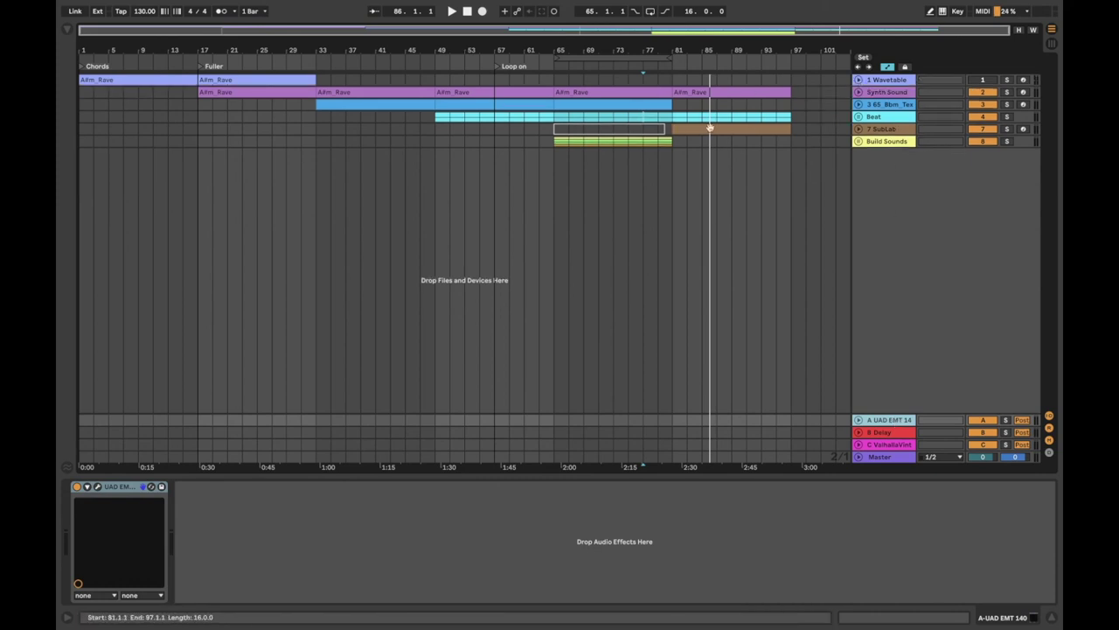
pyautogui.click(665, 131)
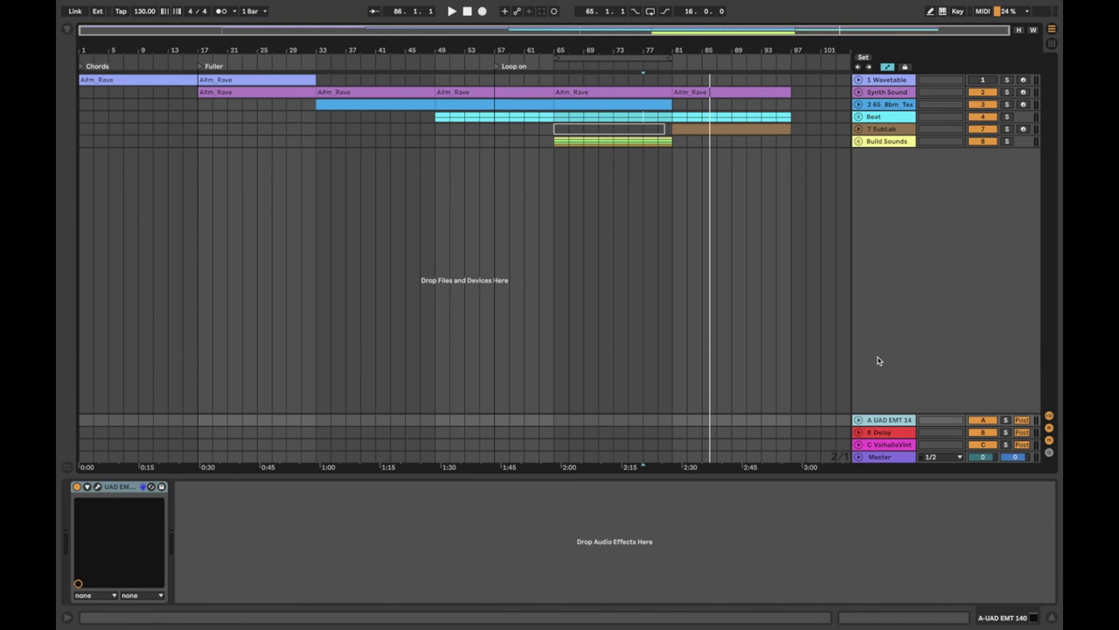
pyautogui.click(893, 424)
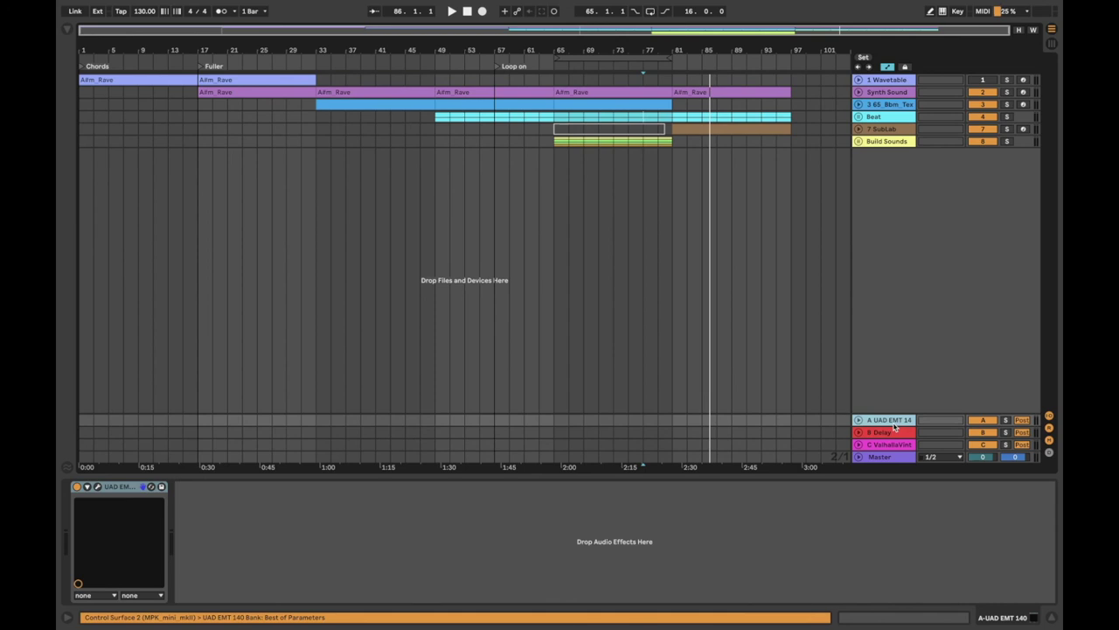
pyautogui.click(99, 487)
pyautogui.moveTo(342, 53); pyautogui.dragTo(425, 173)
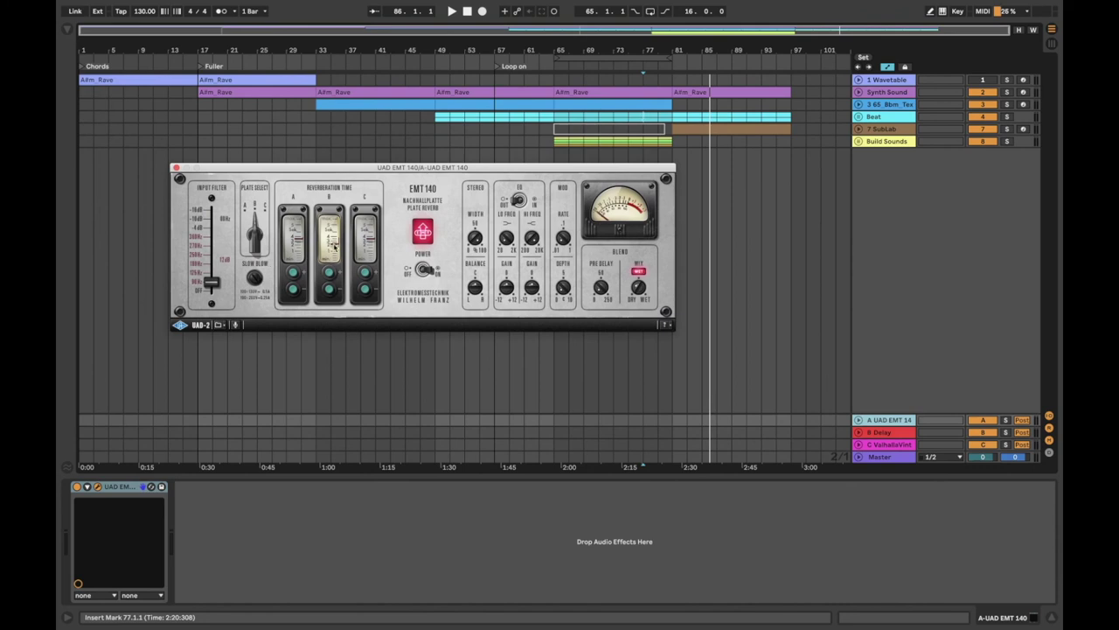
# Step: Open return C's ValhallaVintageVerb window below the EMT 140, then close both reverb windows
pyautogui.click(879, 446)
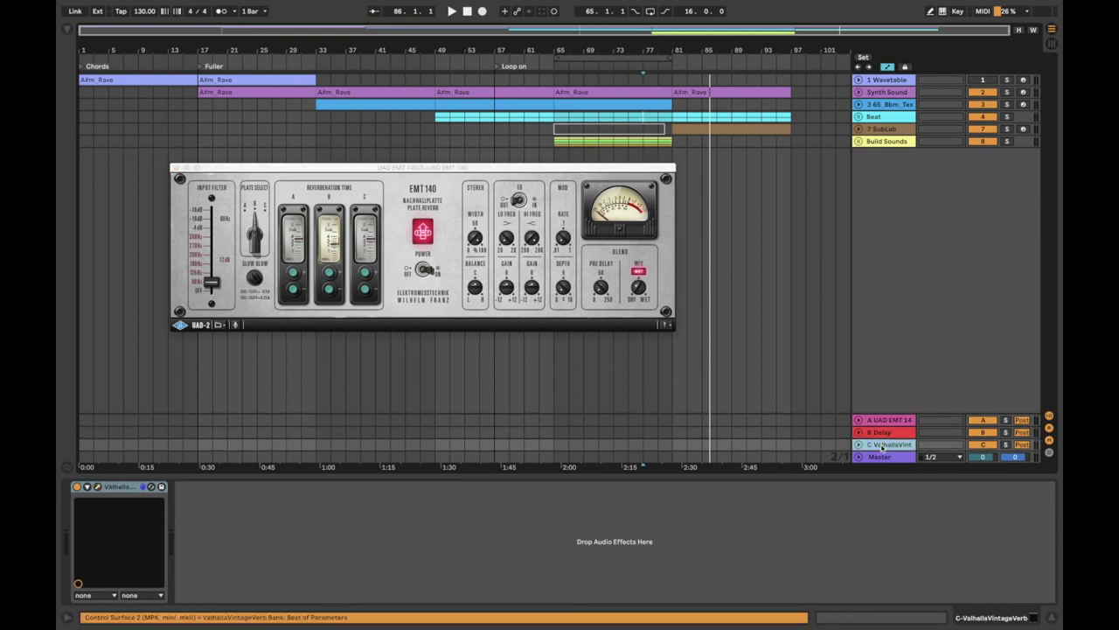
pyautogui.click(96, 486)
pyautogui.moveTo(321, 34); pyautogui.dragTo(384, 348)
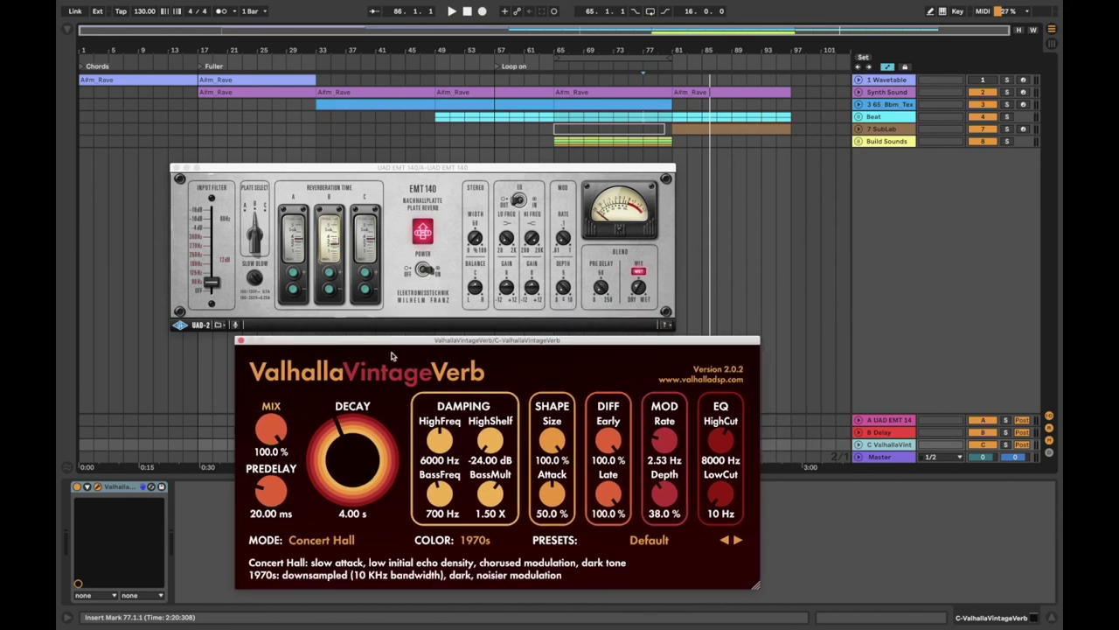
pyautogui.click(176, 168)
pyautogui.click(241, 340)
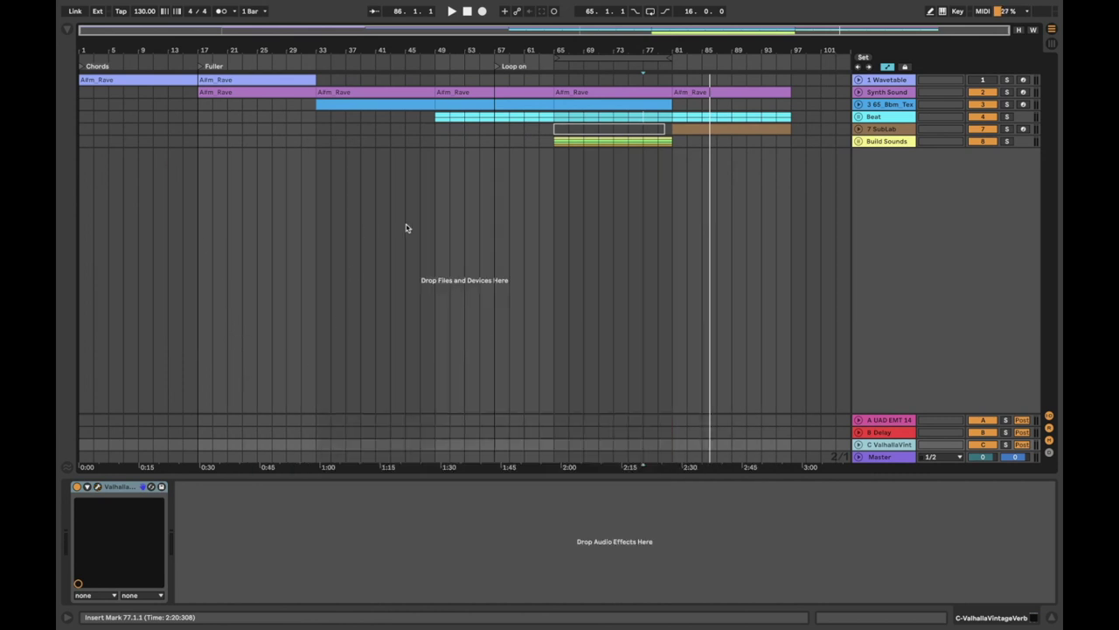